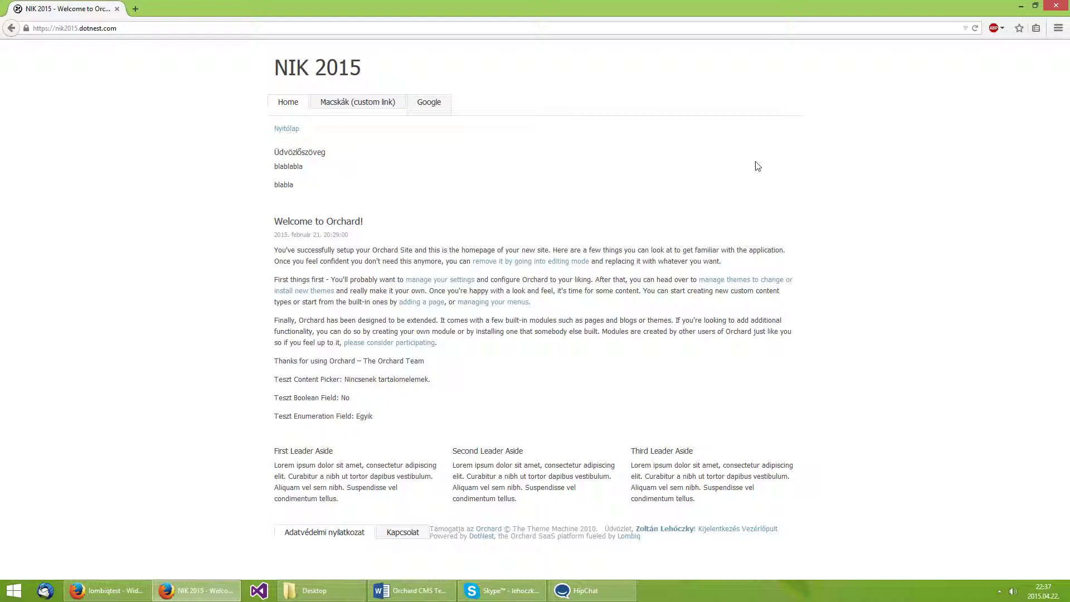
# From the admin dashboard, go to Beállítások > Felhasználók to reach the user account settings.
pyautogui.click(748, 528)
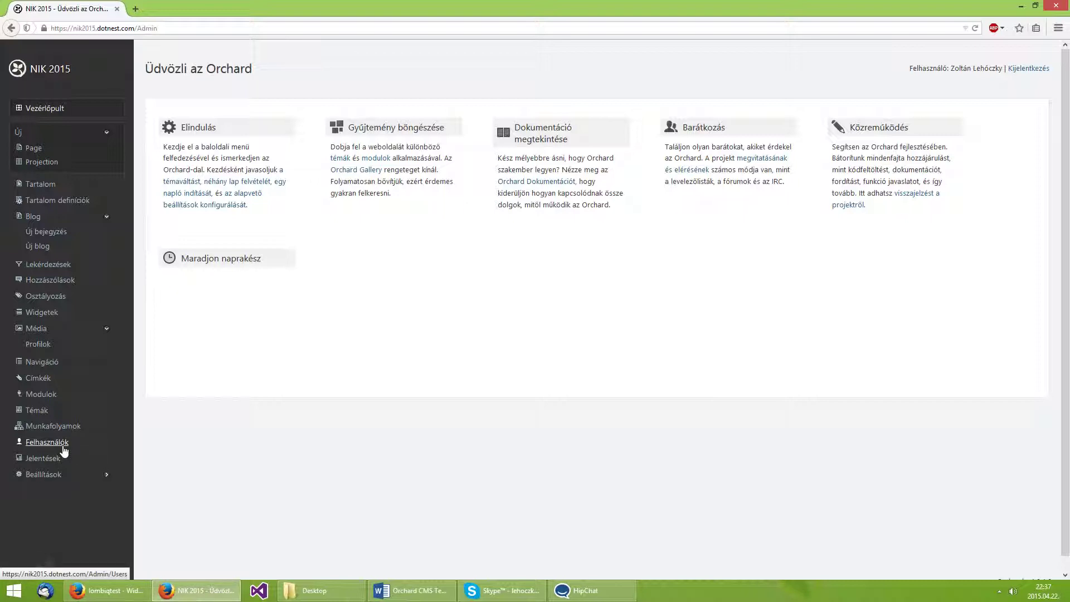
pyautogui.click(103, 475)
pyautogui.scroll(-1, 162, 360)
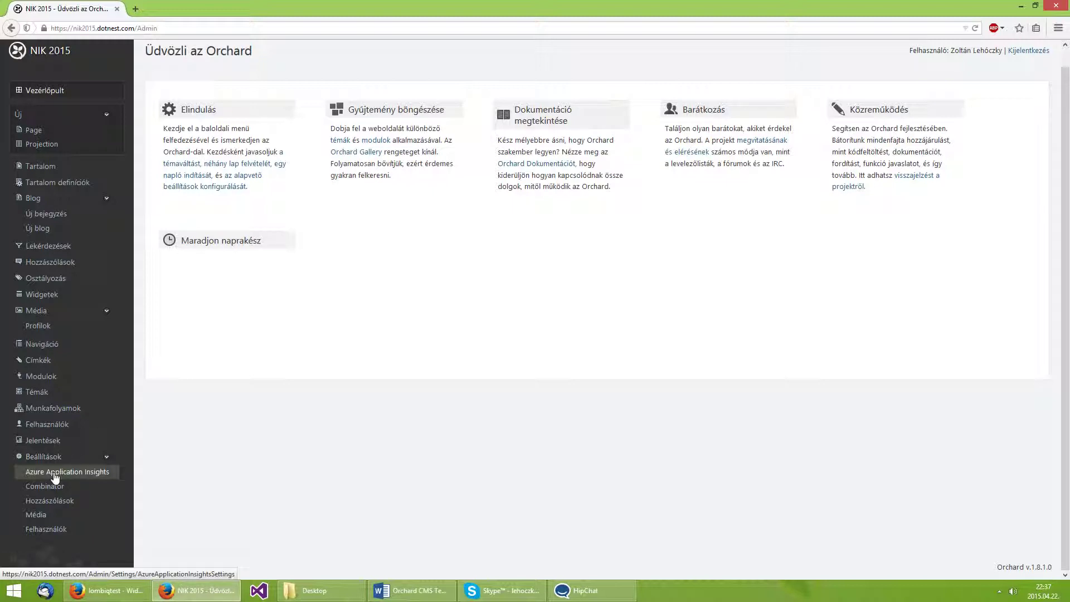
pyautogui.click(90, 530)
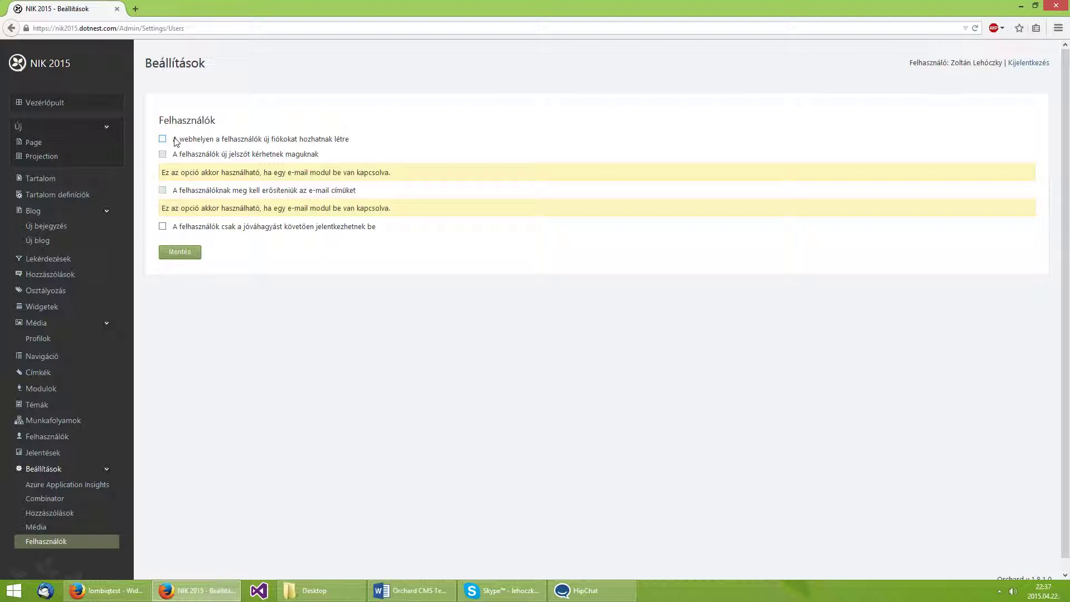
# Allow visitors to create their own accounts without approval, save, and view the Modules page.
pyautogui.click(206, 141)
pyautogui.middleClick(41, 396)
pyautogui.moveTo(393, 229); pyautogui.dragTo(206, 229)
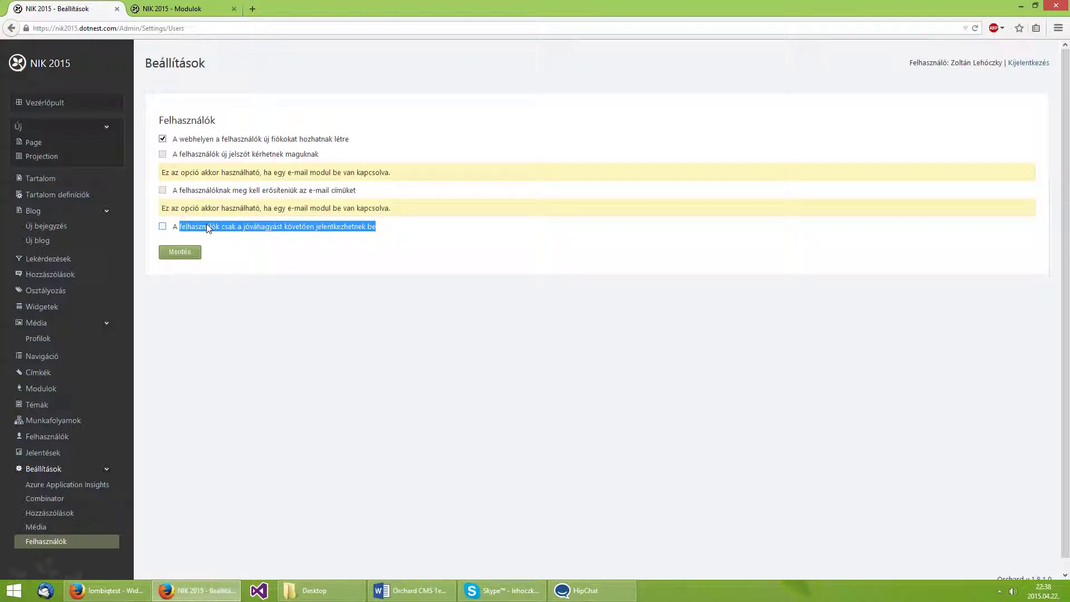
pyautogui.click(208, 228)
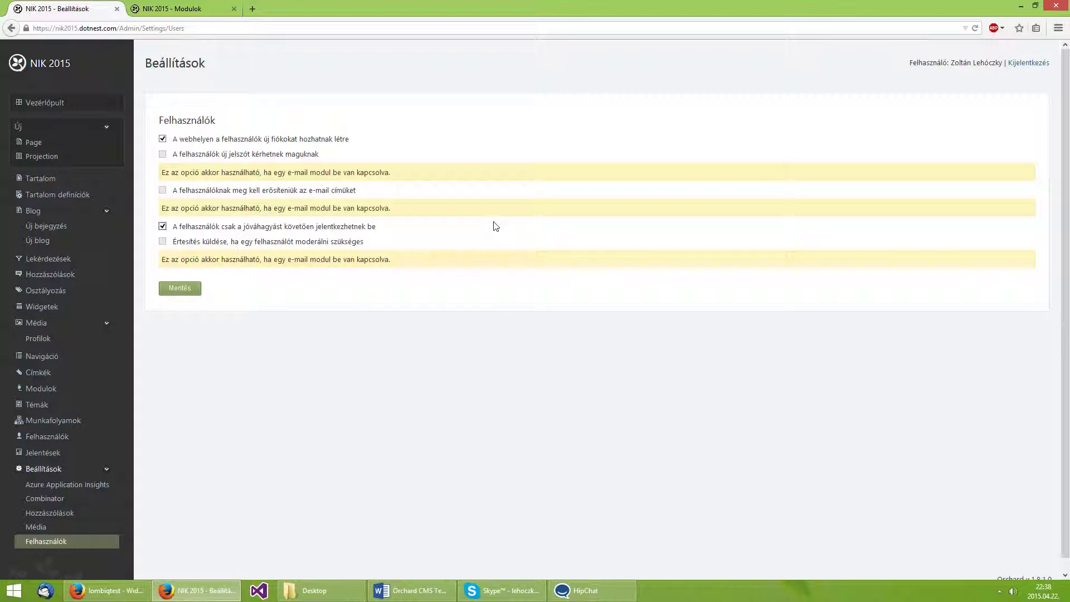
pyautogui.click(176, 229)
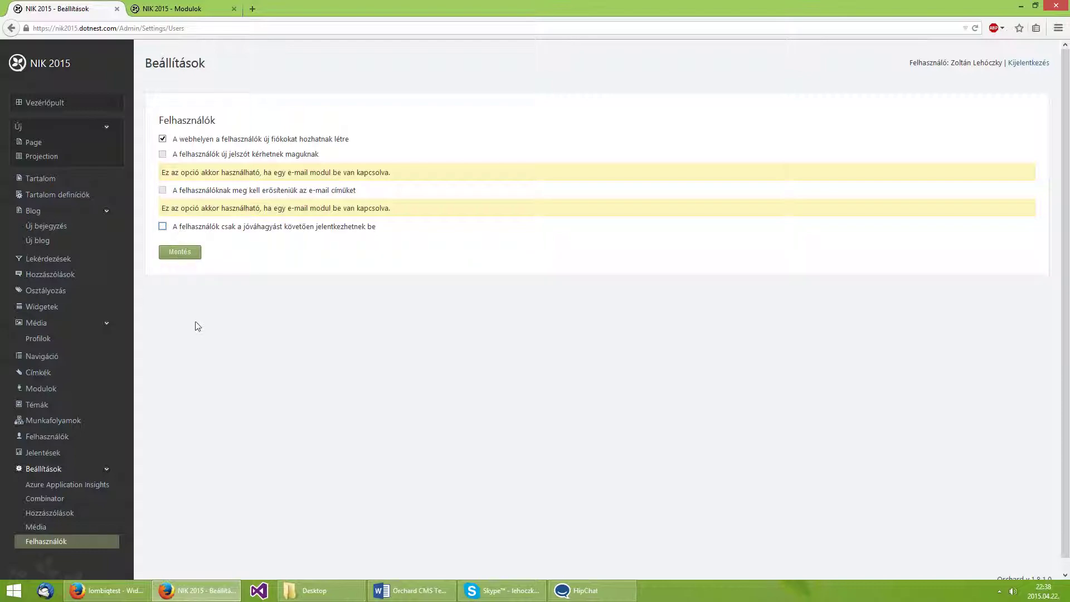
pyautogui.click(181, 255)
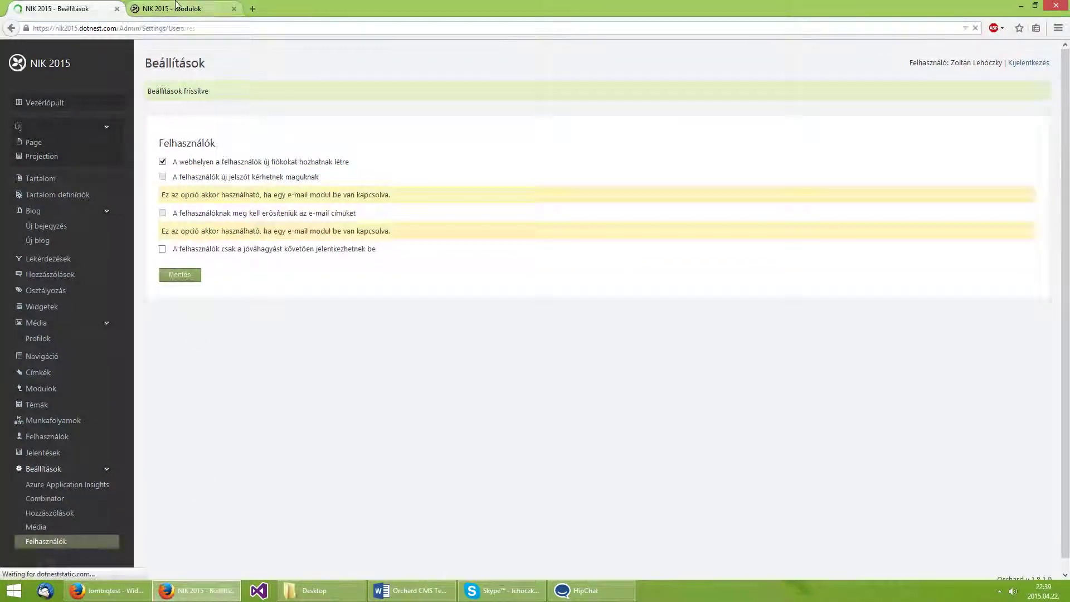
pyautogui.click(173, 9)
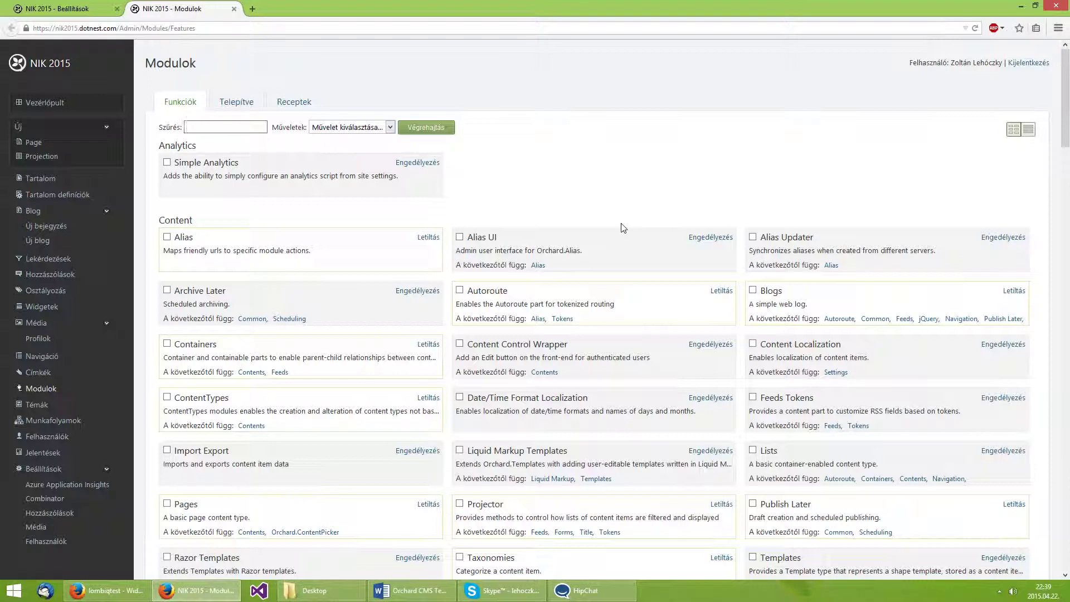
# Filter modules for 'email', enable Email Messaging, and go to its E-mail settings.
pyautogui.write('email')
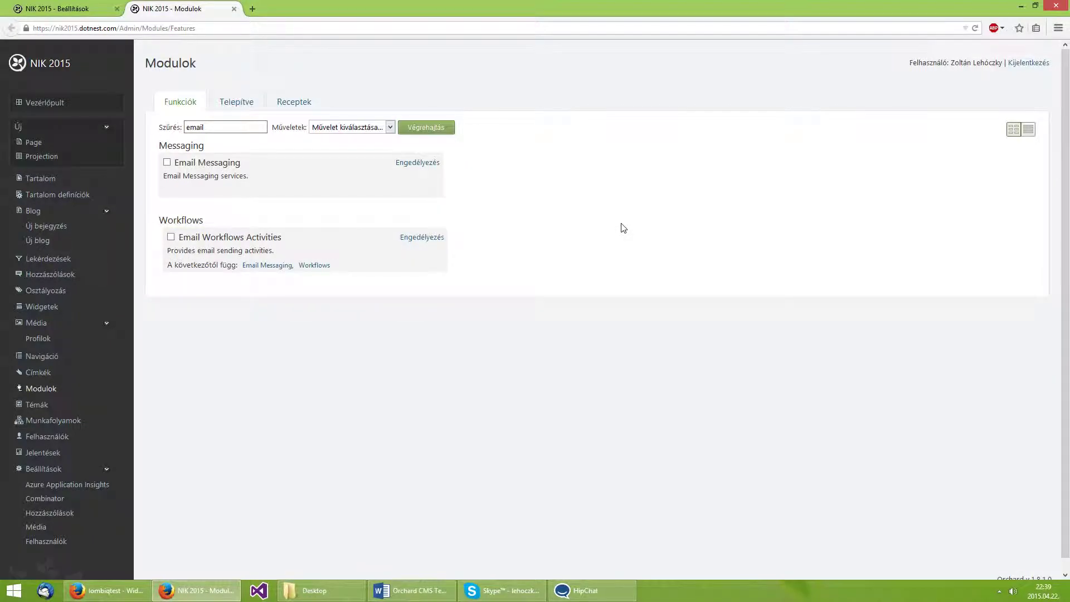
pyautogui.click(423, 164)
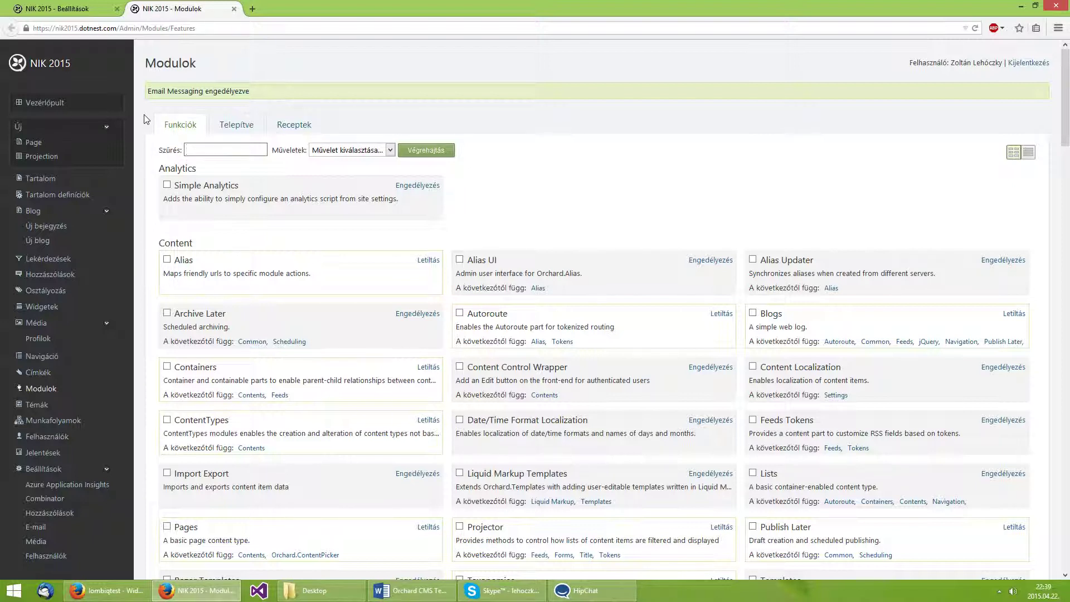
pyautogui.click(63, 527)
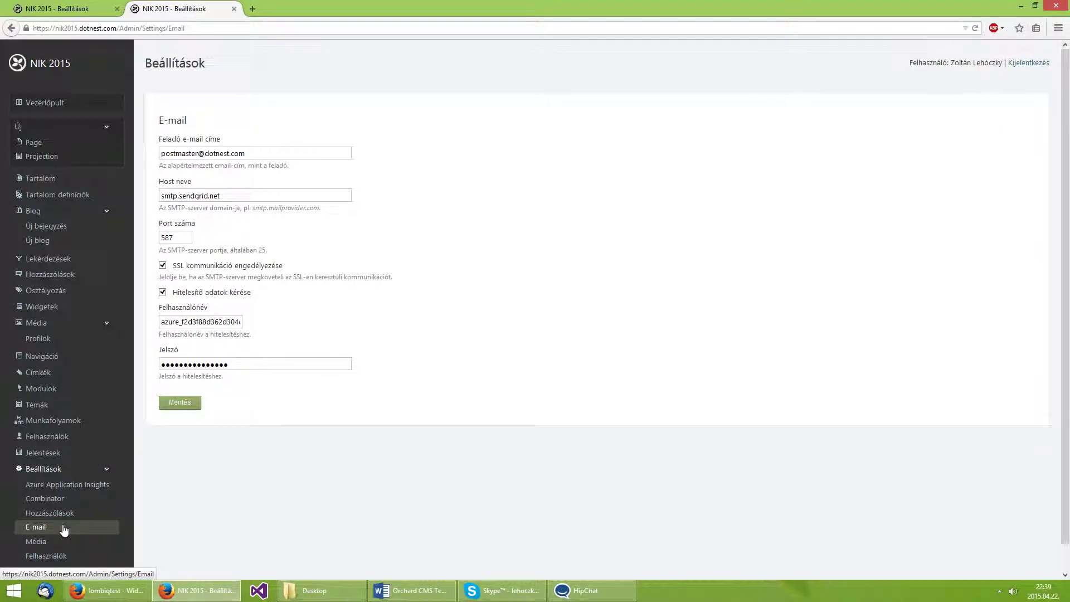
pyautogui.tripleClick(263, 153)
pyautogui.moveTo(249, 207); pyautogui.dragTo(119, 197)
pyautogui.click(471, 238)
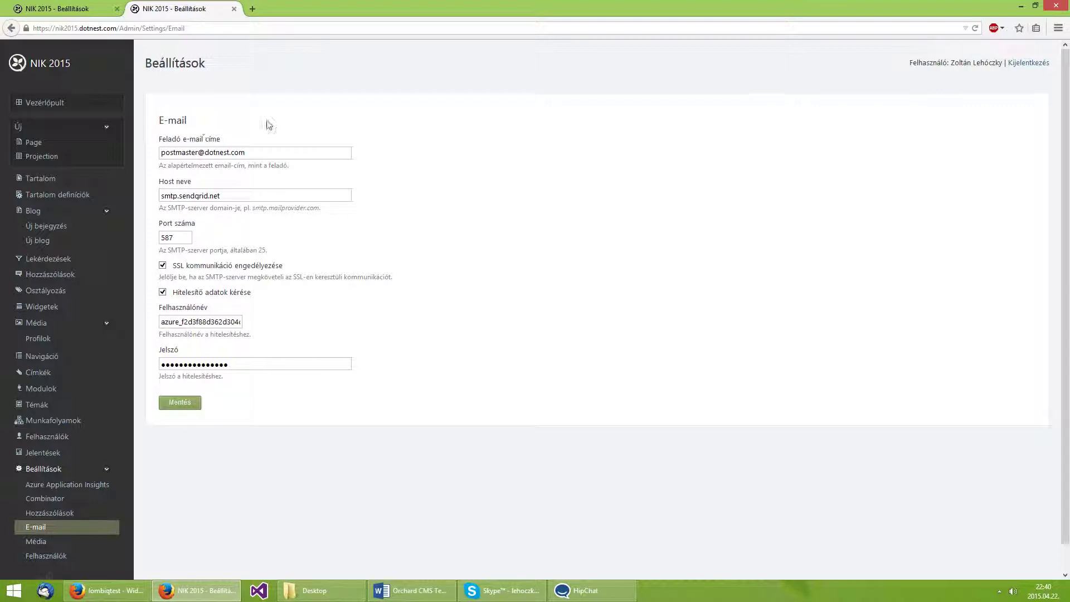
# In the reloaded Users settings, let users request a new password themselves and save.
pyautogui.middleClick(175, 12)
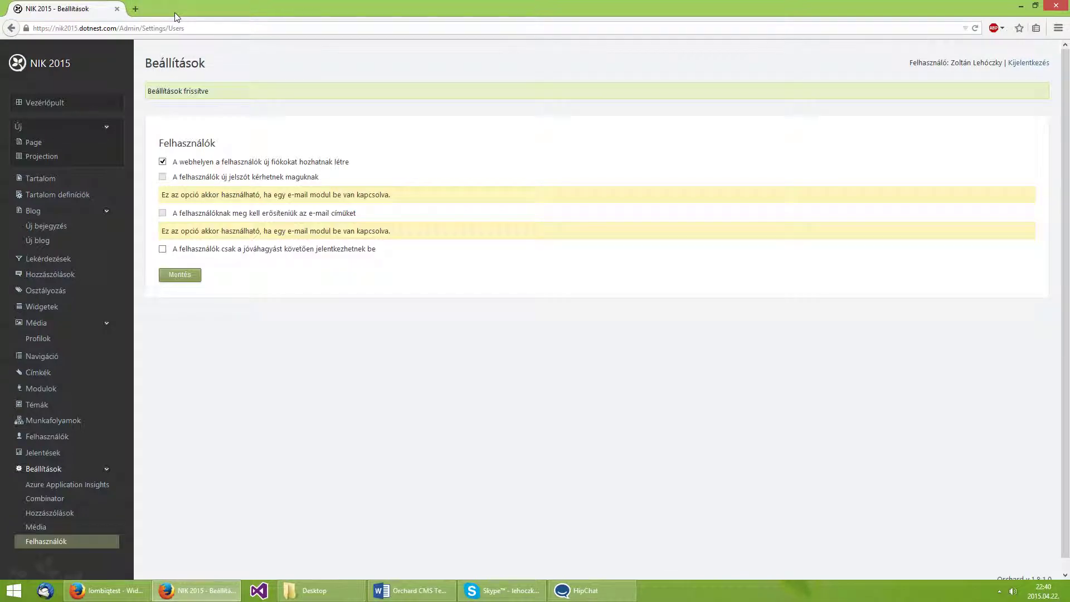
pyautogui.press('F5')
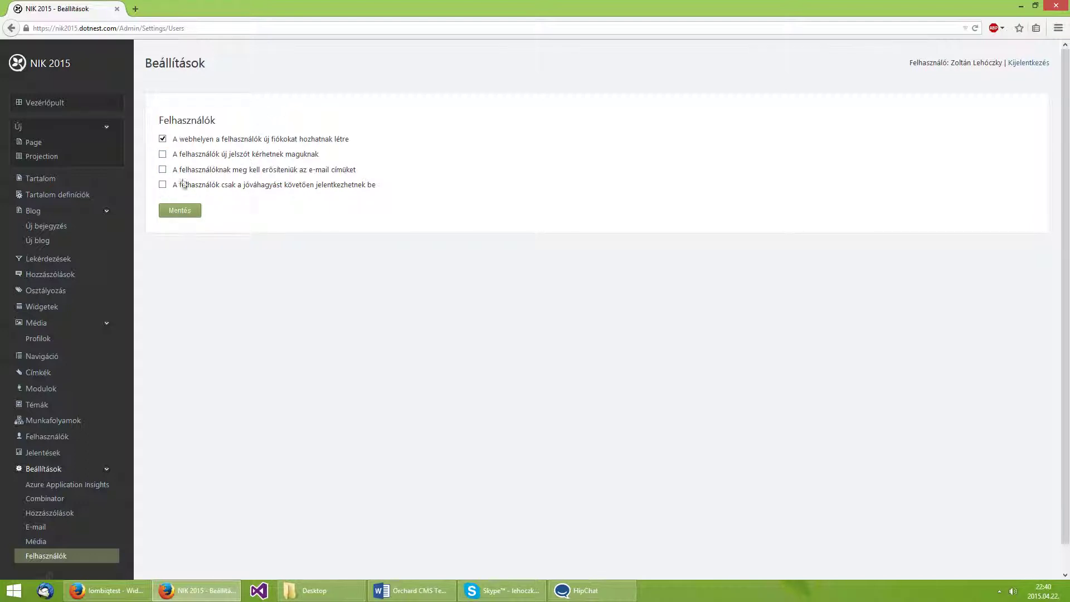
pyautogui.click(281, 155)
pyautogui.click(174, 213)
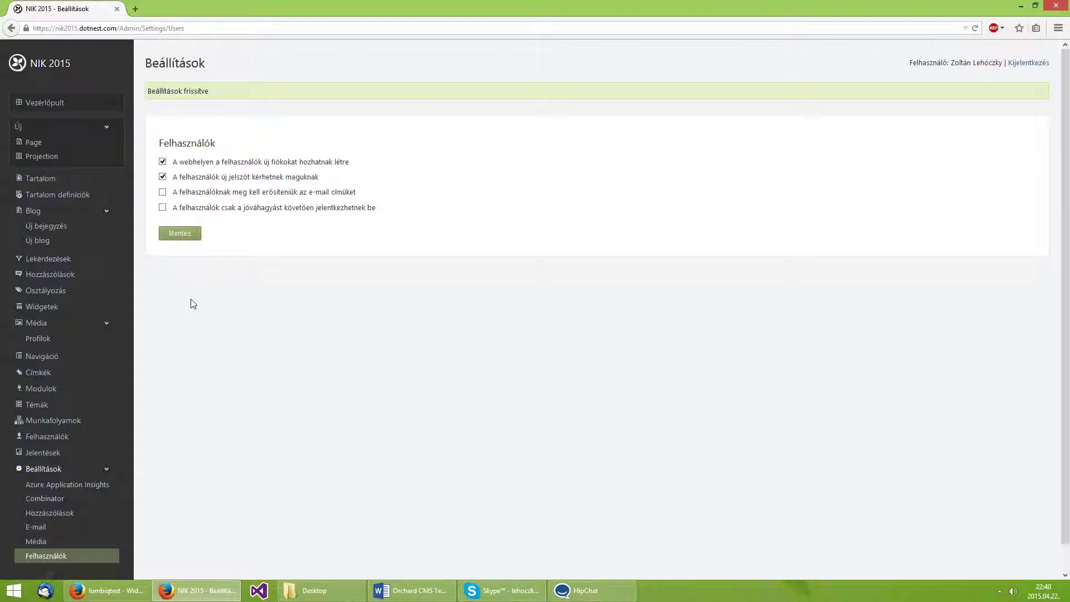
# Copy the site address and load the homepage in a new private window.
pyautogui.moveTo(191, 193); pyautogui.dragTo(355, 194)
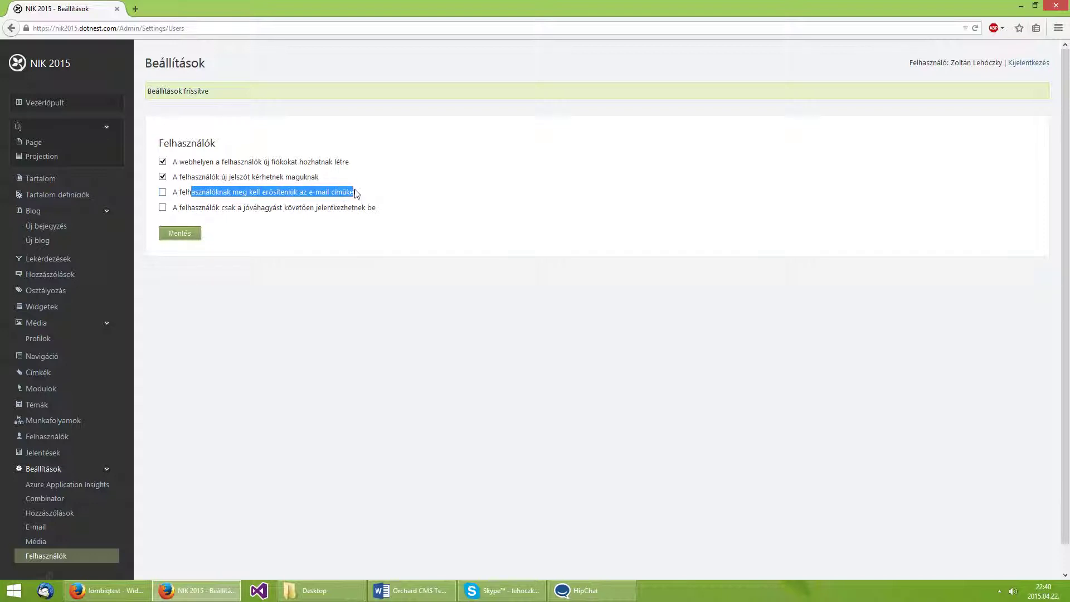
pyautogui.click(357, 194)
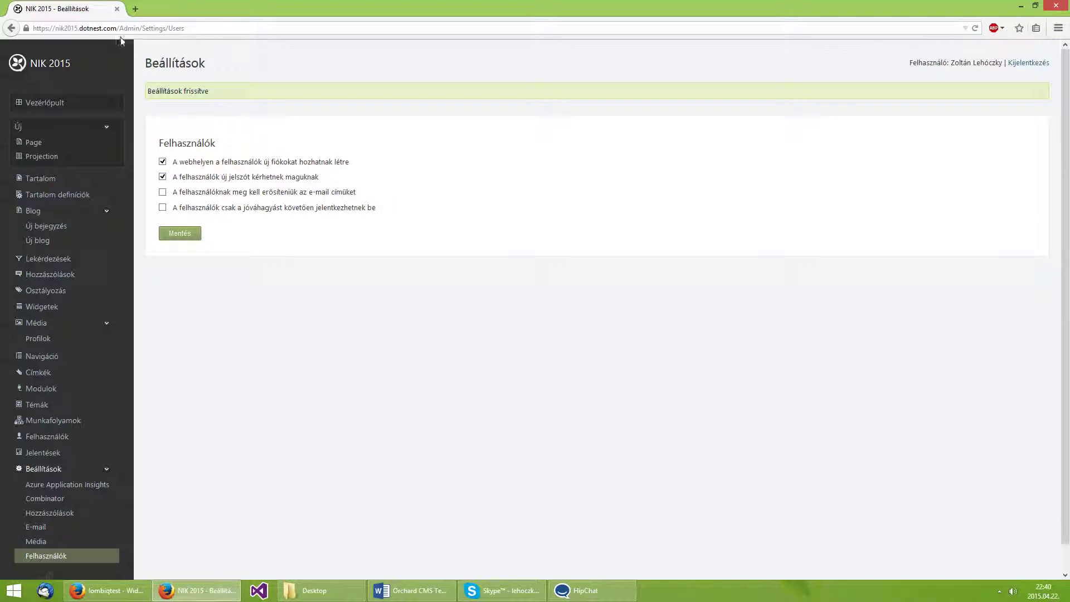
pyautogui.moveTo(119, 28); pyautogui.dragTo(33, 28)
pyautogui.hotkey('ctrl', 'c')
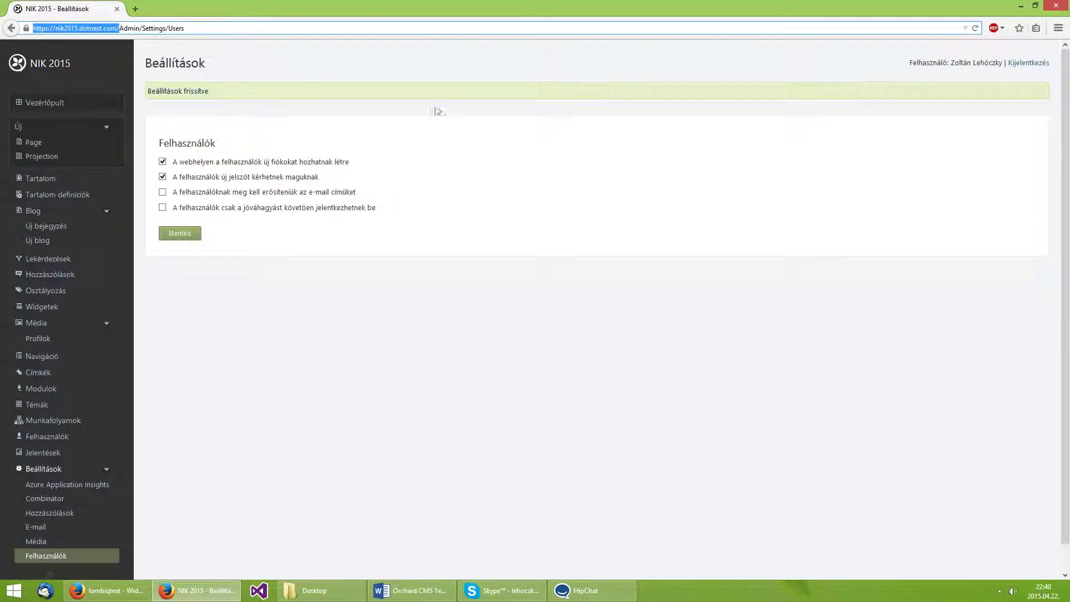
pyautogui.click(1058, 27)
pyautogui.click(1006, 114)
pyautogui.hotkey('ctrl', 'v')
pyautogui.press('Return')
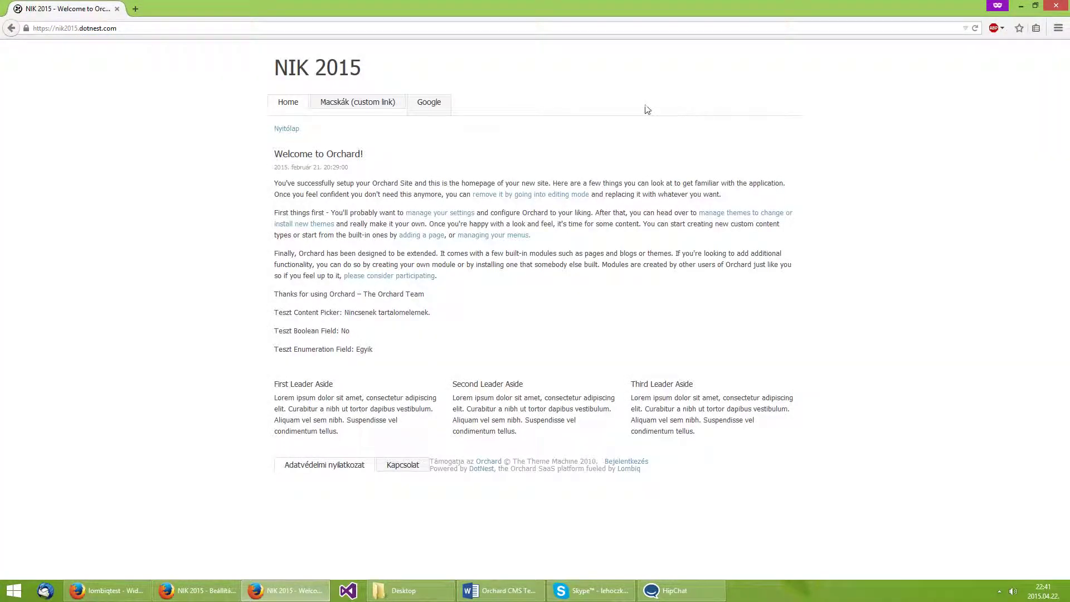
# As the anonymous visitor, check the login and forgotten-password pages, then reach the registration form.
pyautogui.click(631, 463)
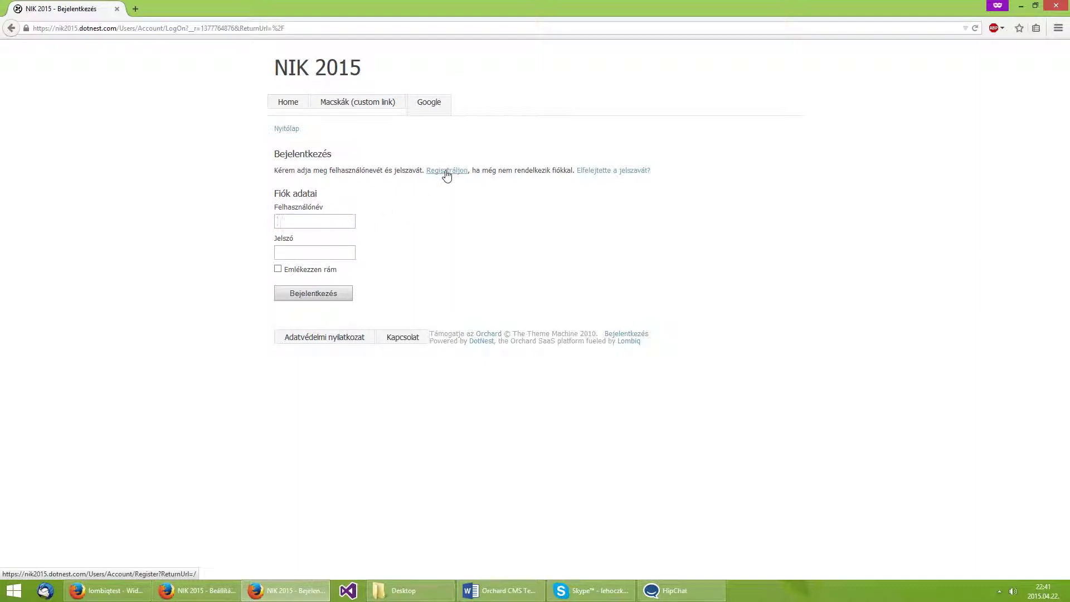
pyautogui.click(602, 172)
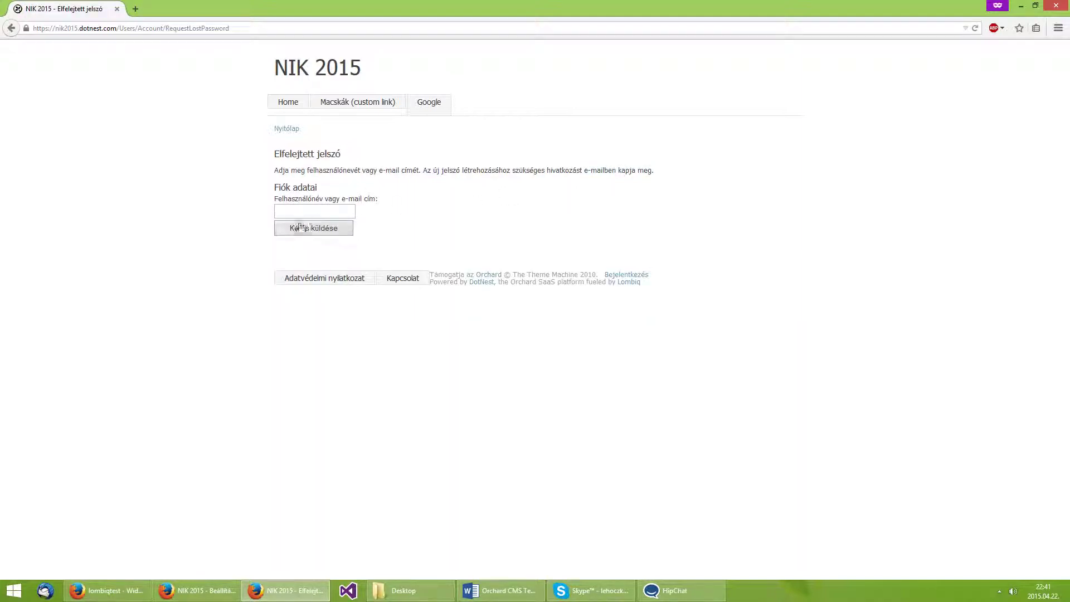
pyautogui.click(282, 210)
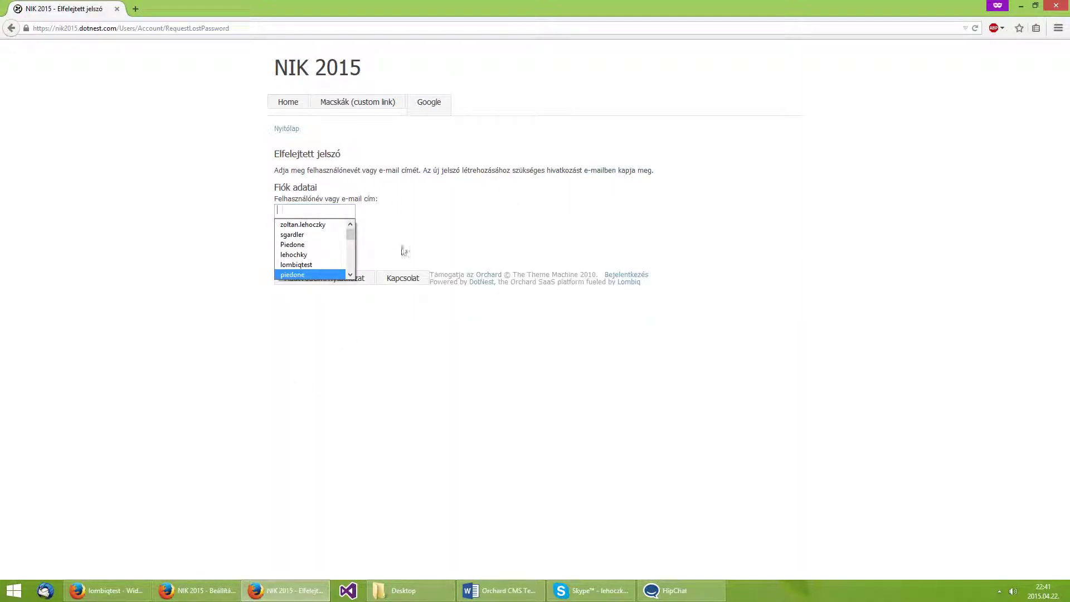
pyautogui.click(400, 247)
pyautogui.hotkey('alt', 'Left')
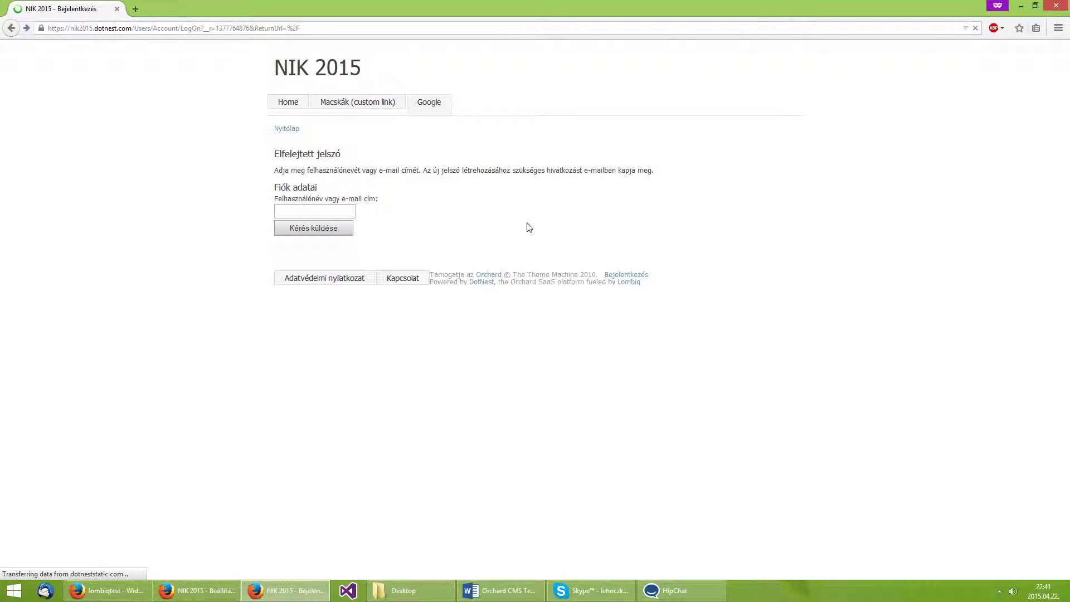
pyautogui.click(455, 171)
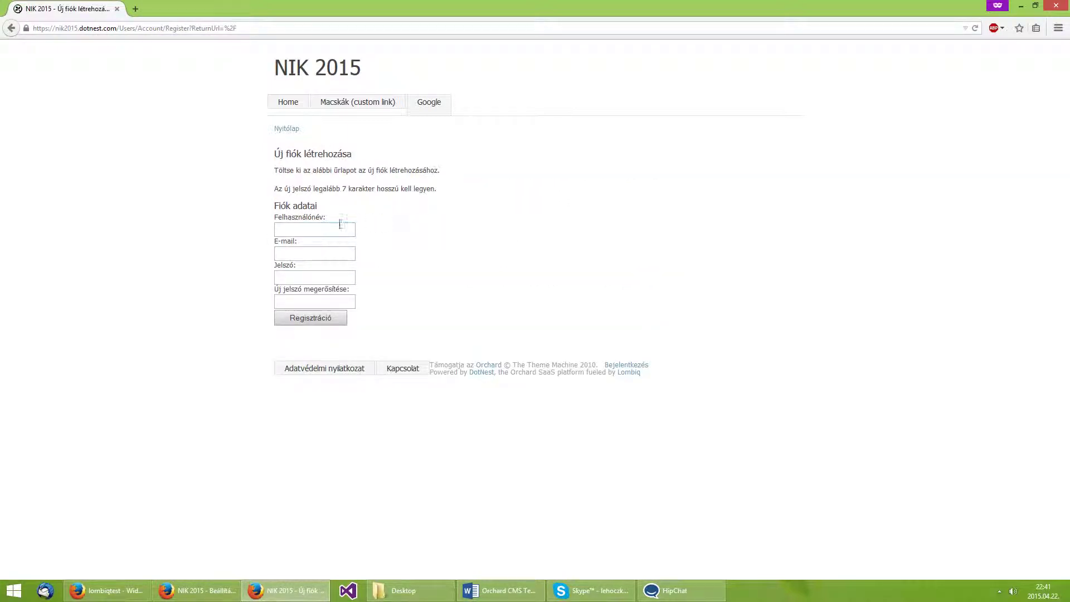
# Register a test account by entering its e-mail and the password twice, then submitting.
pyautogui.click(339, 227)
pyautogui.write('Teszt')
pyautogui.write('test')
pyautogui.write('@test.com')
pyautogui.press('Tab')
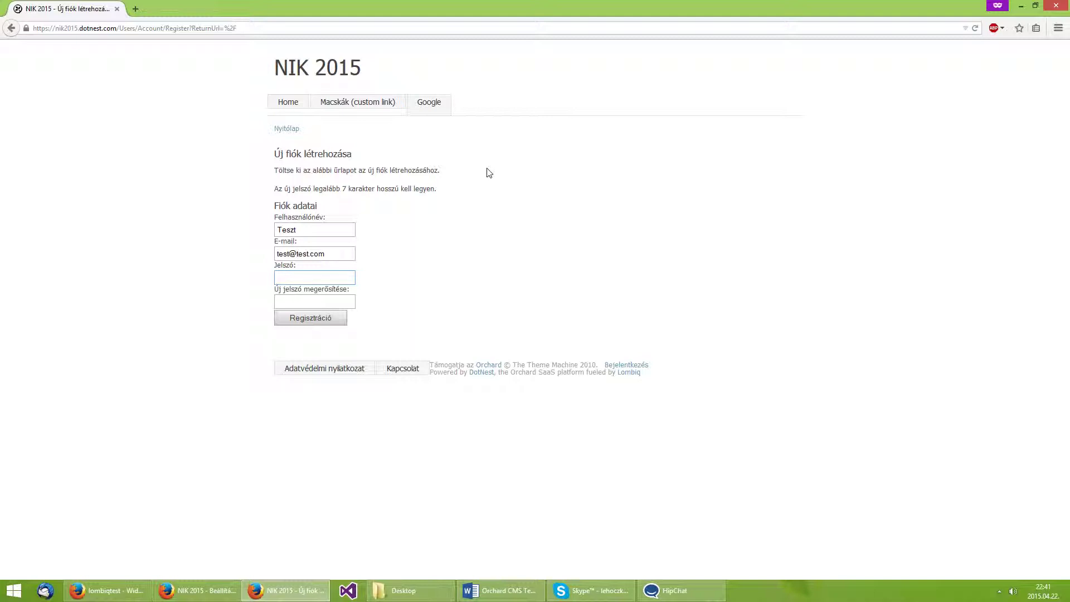
pyautogui.write('password')
pyautogui.press('Tab')
pyautogui.write('password')
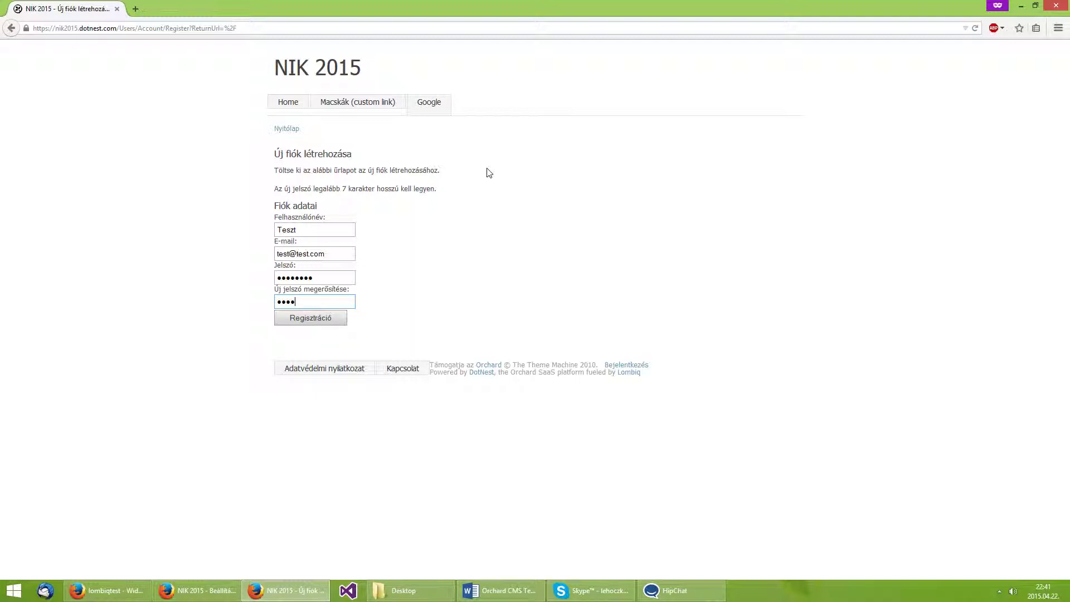
pyautogui.click(331, 317)
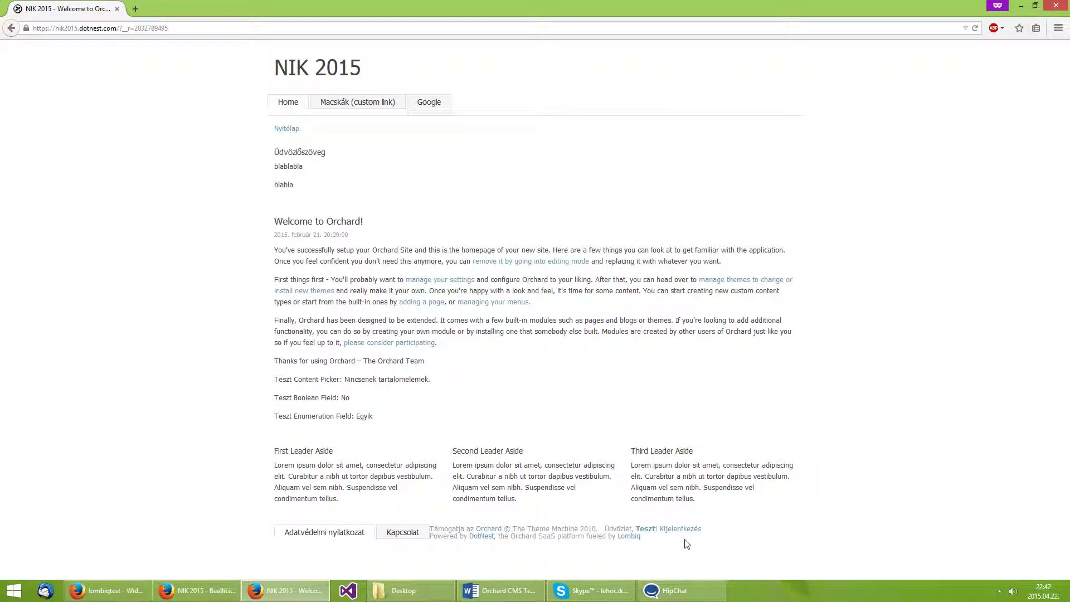
pyautogui.moveTo(685, 544); pyautogui.dragTo(440, 517)
# Back in the administrator's window, display the Felhasználók users list.
pyautogui.click(440, 517)
pyautogui.click(201, 590)
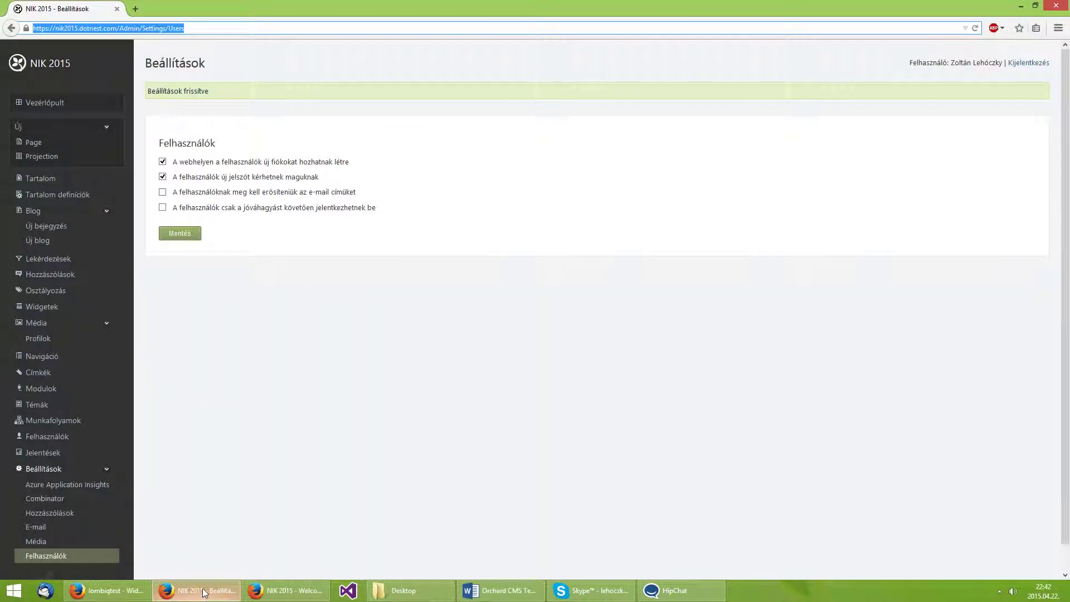
pyautogui.click(298, 355)
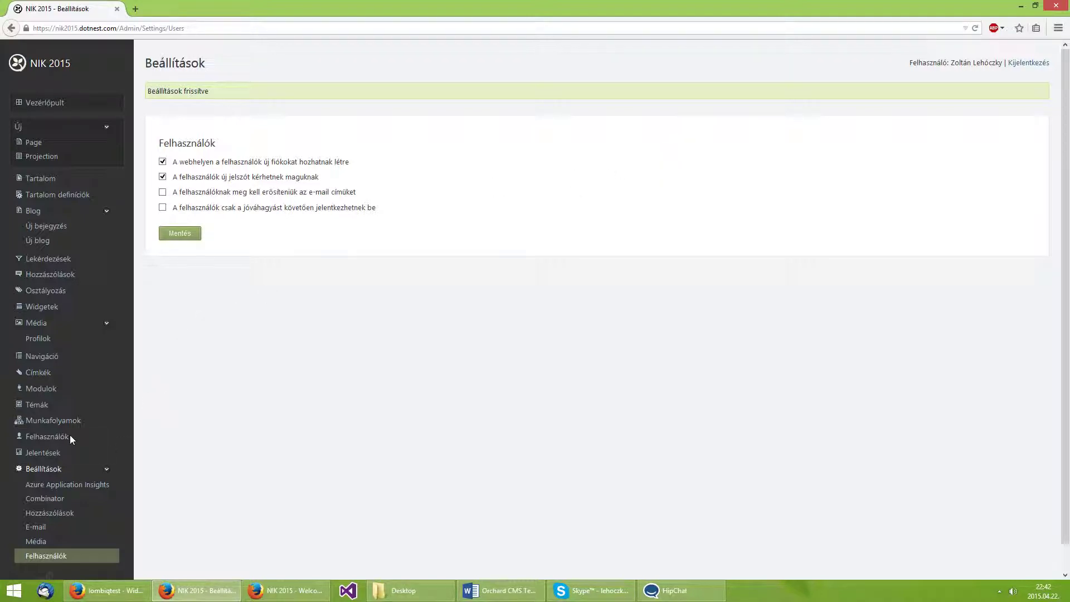
pyautogui.click(31, 441)
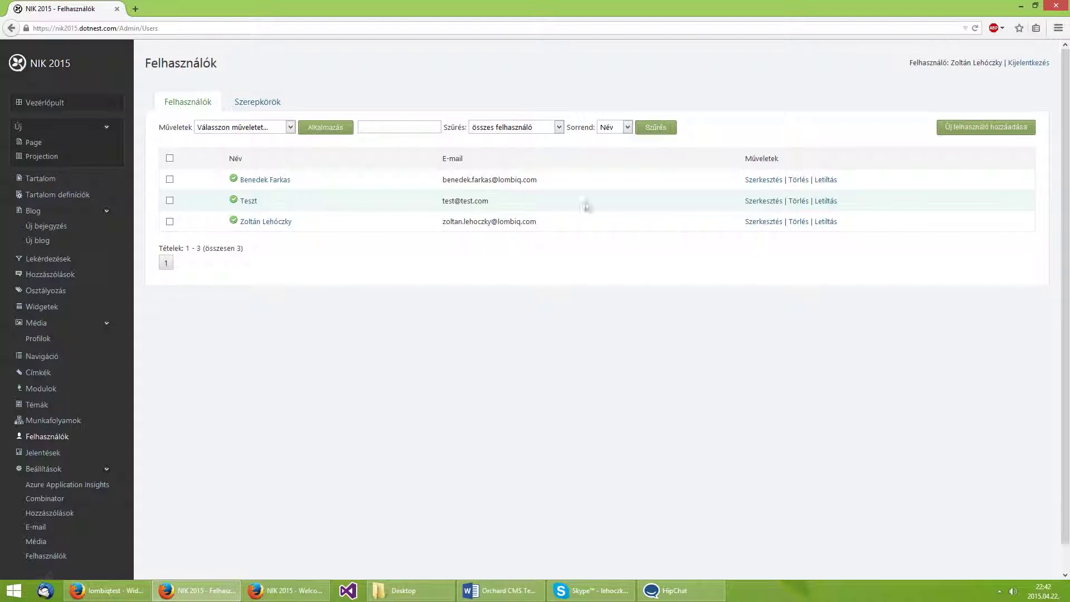
# Disable the Teszt account, approve it again, and bring up its edit page.
pyautogui.click(831, 203)
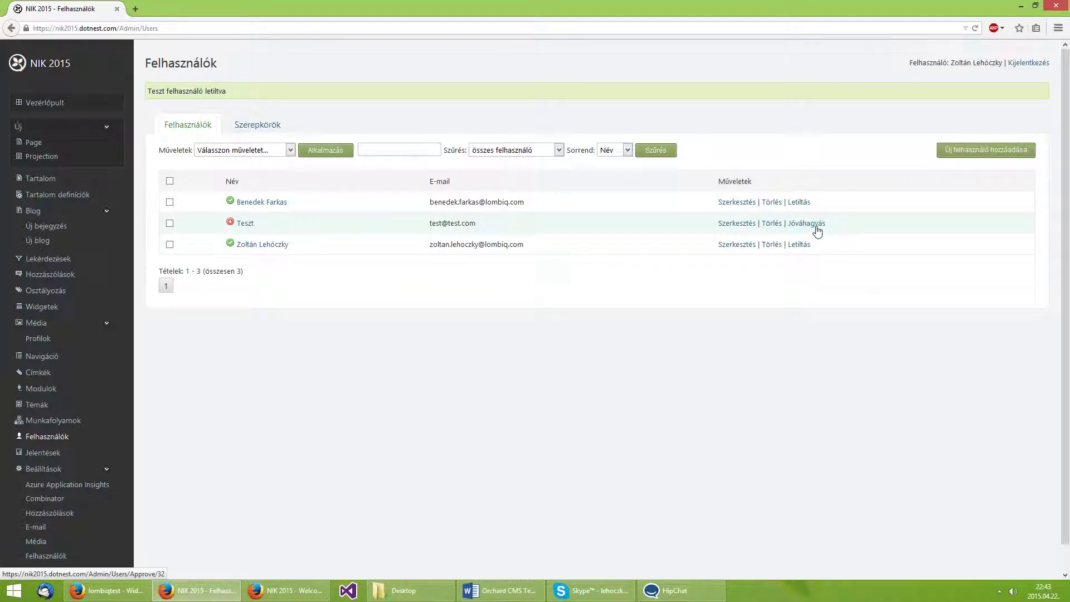
pyautogui.click(816, 230)
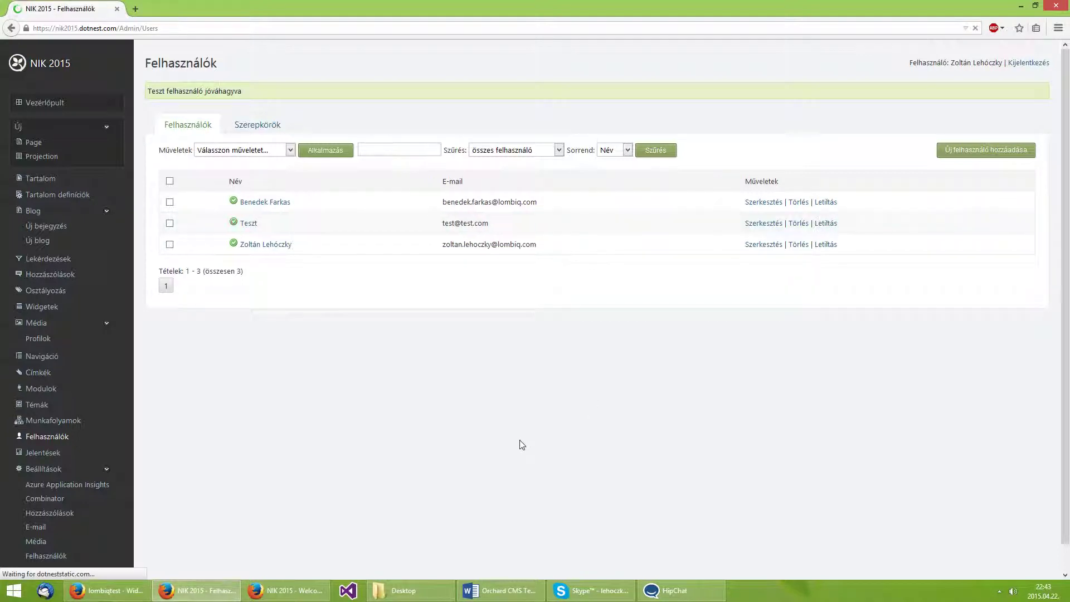
pyautogui.click(763, 224)
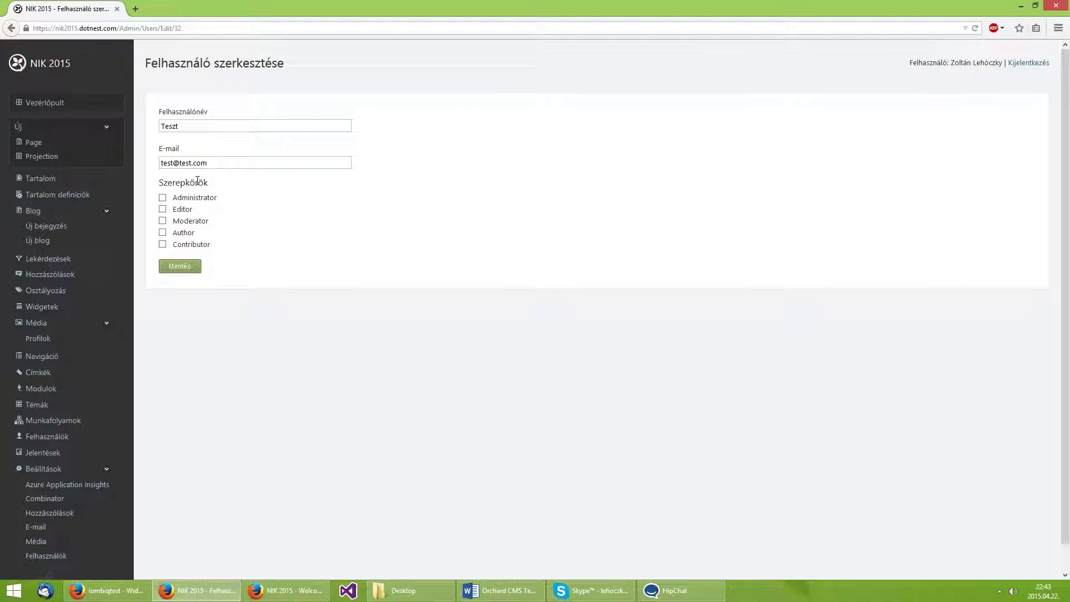
# Give the Teszt user the Editor role and save the change.
pyautogui.doubleClick(197, 181)
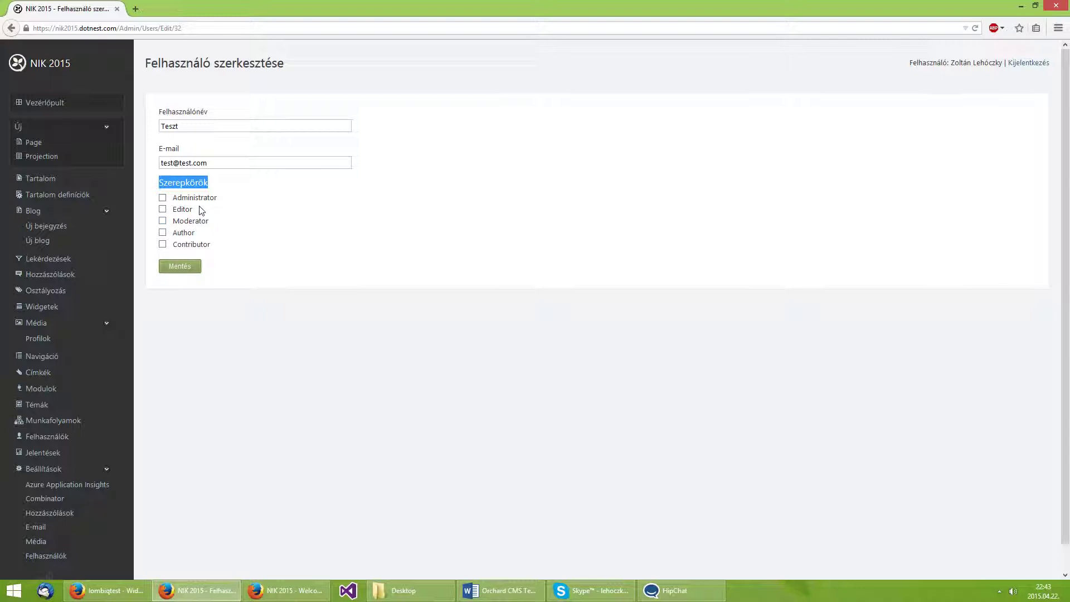
pyautogui.click(226, 186)
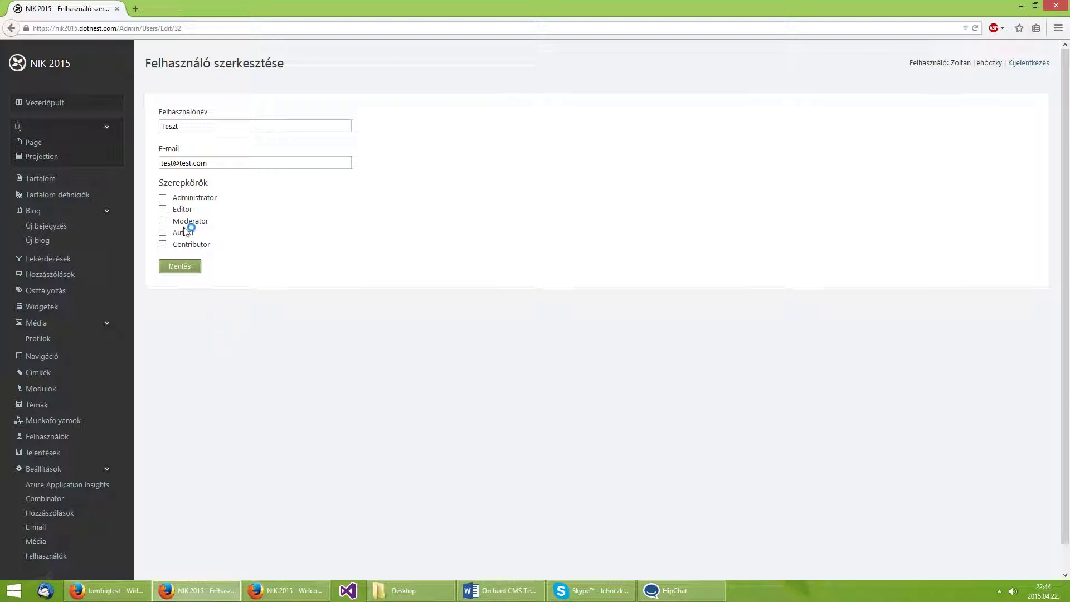
pyautogui.click(177, 211)
pyautogui.click(186, 266)
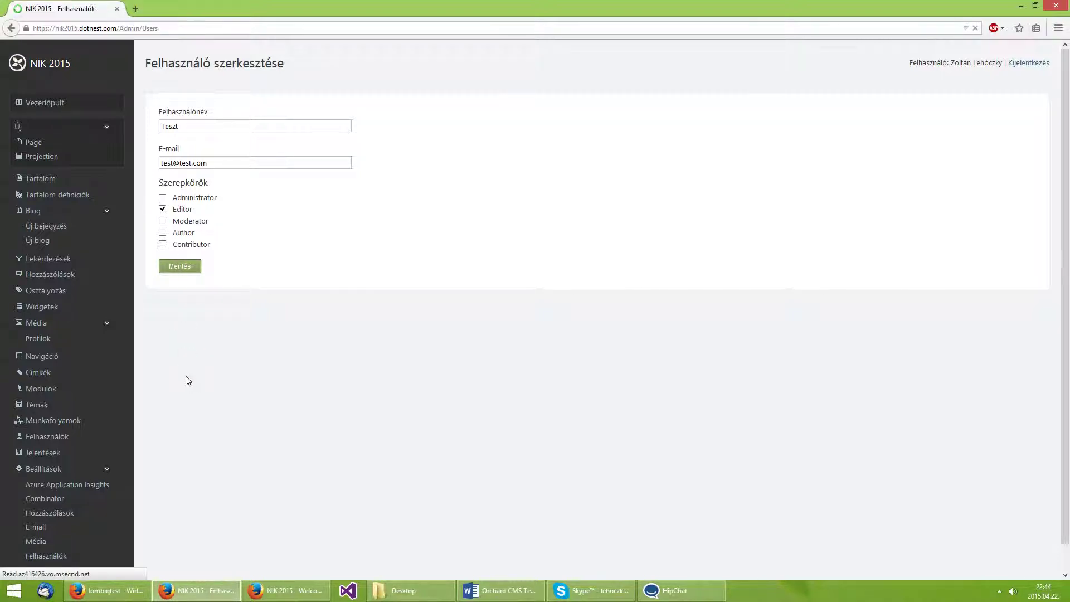
# Reload the front-end window logged in as Teszt and go to the Vezérlőpult dashboard.
pyautogui.click(285, 590)
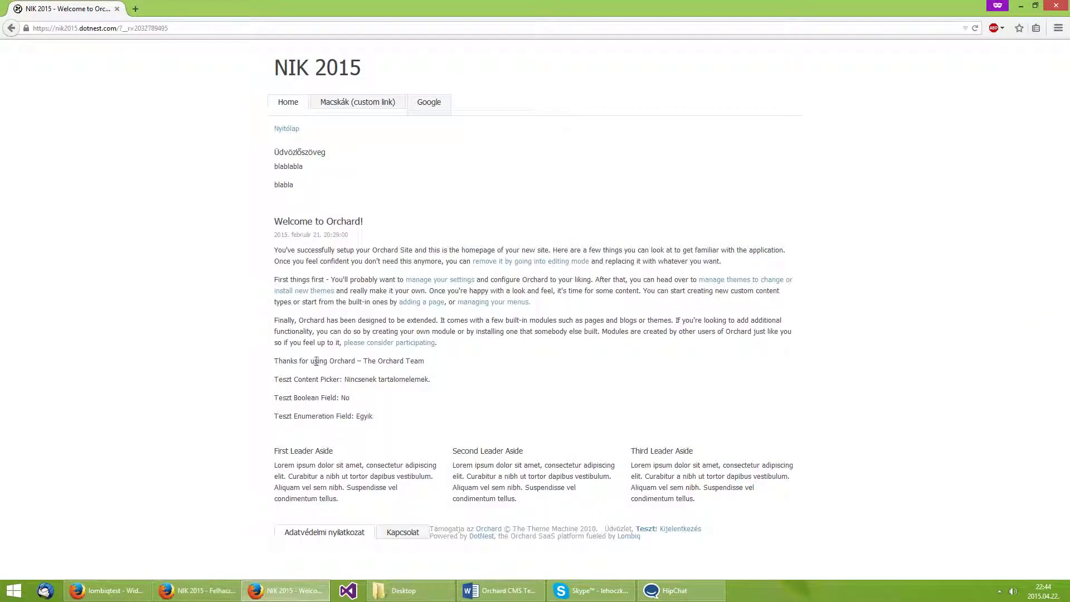
pyautogui.press('F5')
pyautogui.click(723, 530)
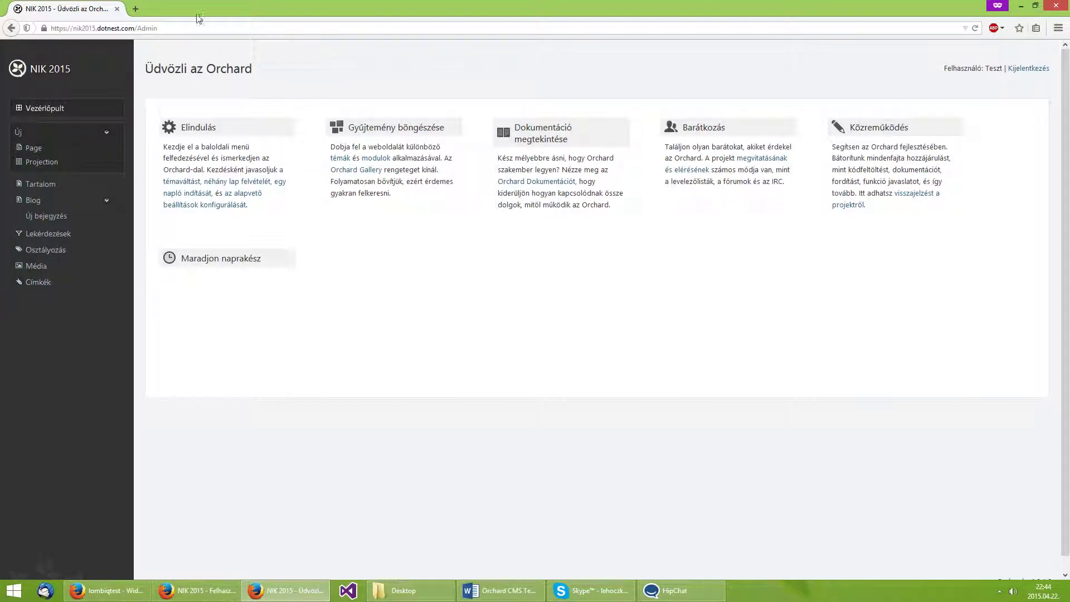
# In Teszt's maximized window start a new Page, then return to the admin Users list.
pyautogui.moveTo(200, 17); pyautogui.dragTo(408, 43)
pyautogui.doubleClick(408, 42)
pyautogui.click(35, 148)
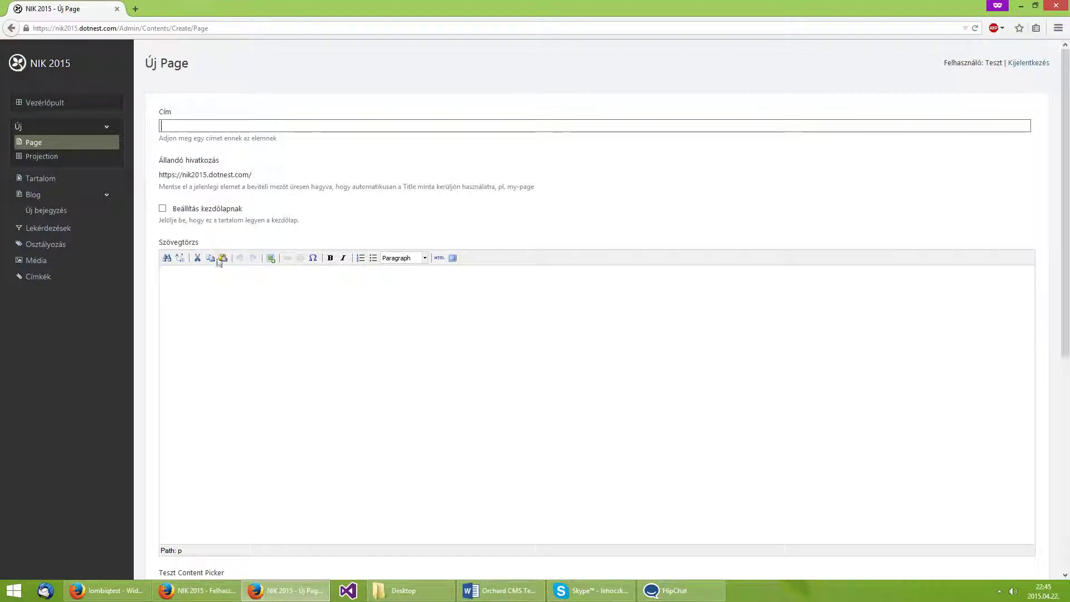
pyautogui.click(217, 586)
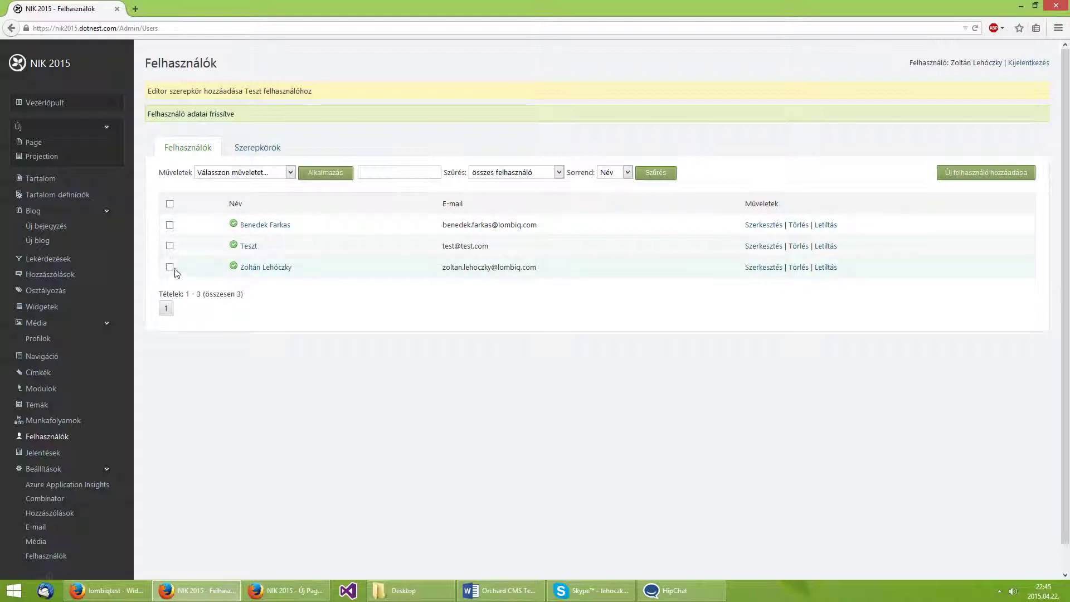
pyautogui.click(170, 225)
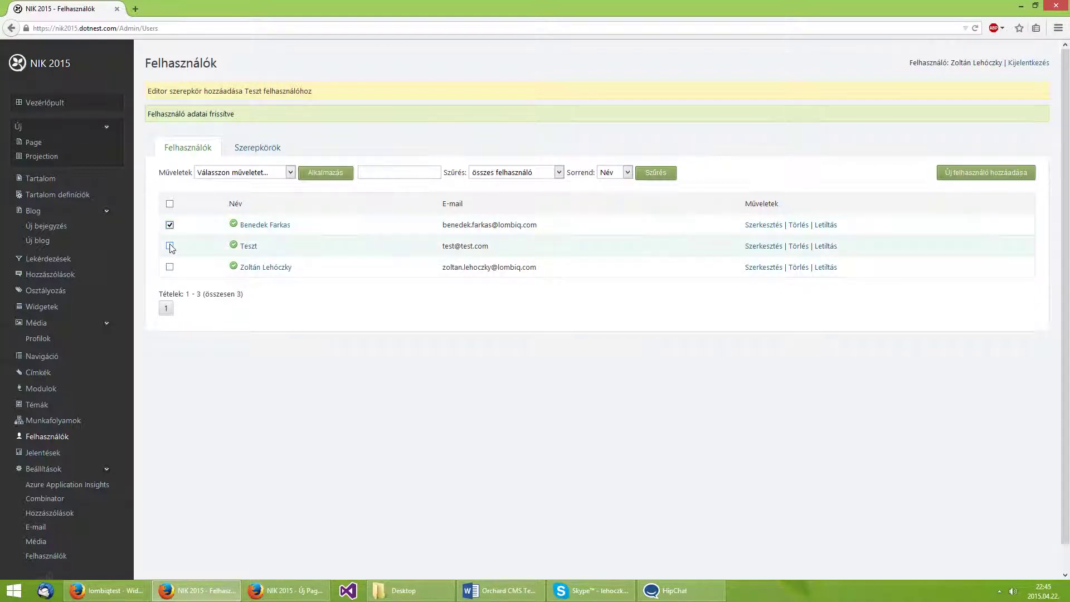
pyautogui.click(170, 246)
pyautogui.click(214, 172)
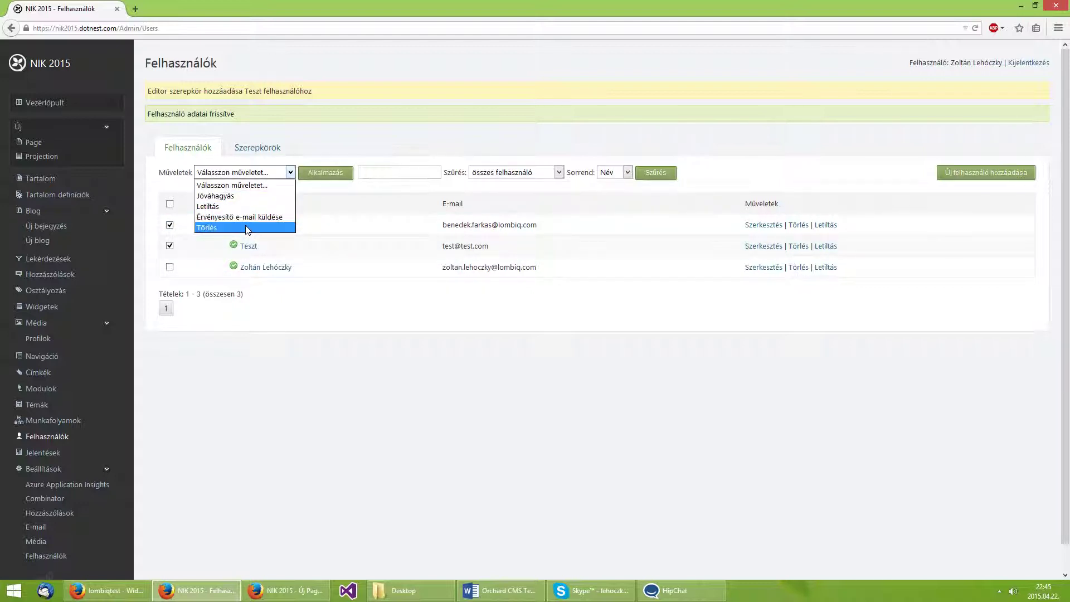
pyautogui.click(412, 393)
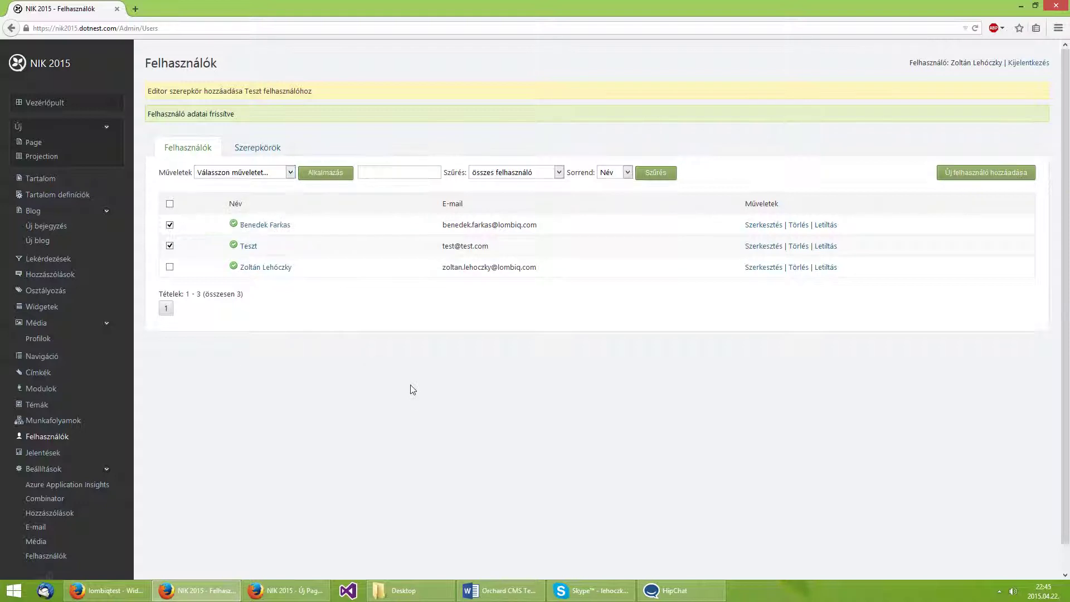
pyautogui.click(508, 174)
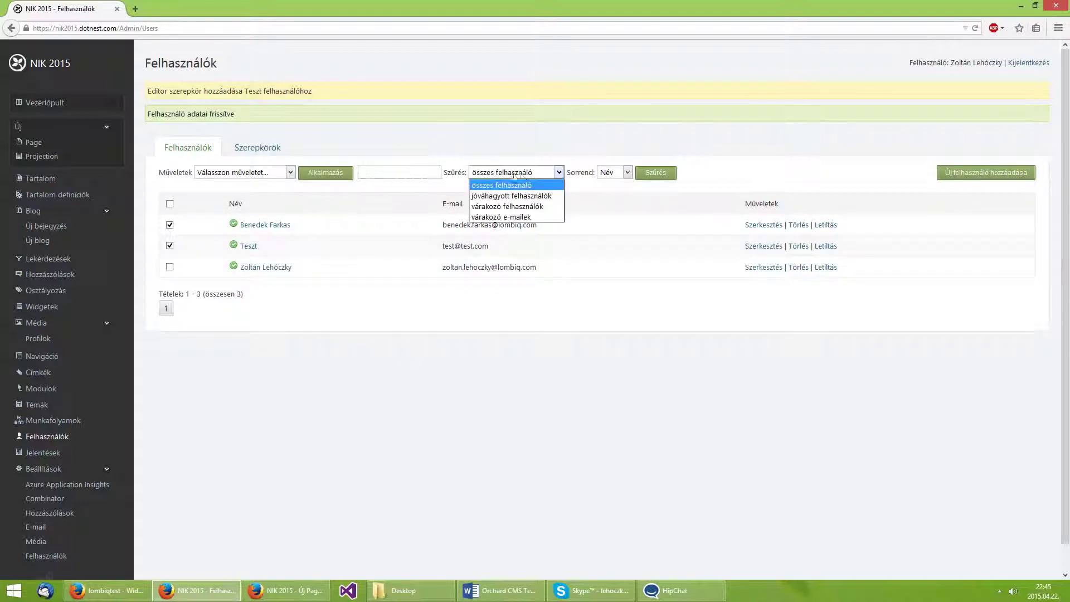
pyautogui.click(616, 172)
pyautogui.click(789, 166)
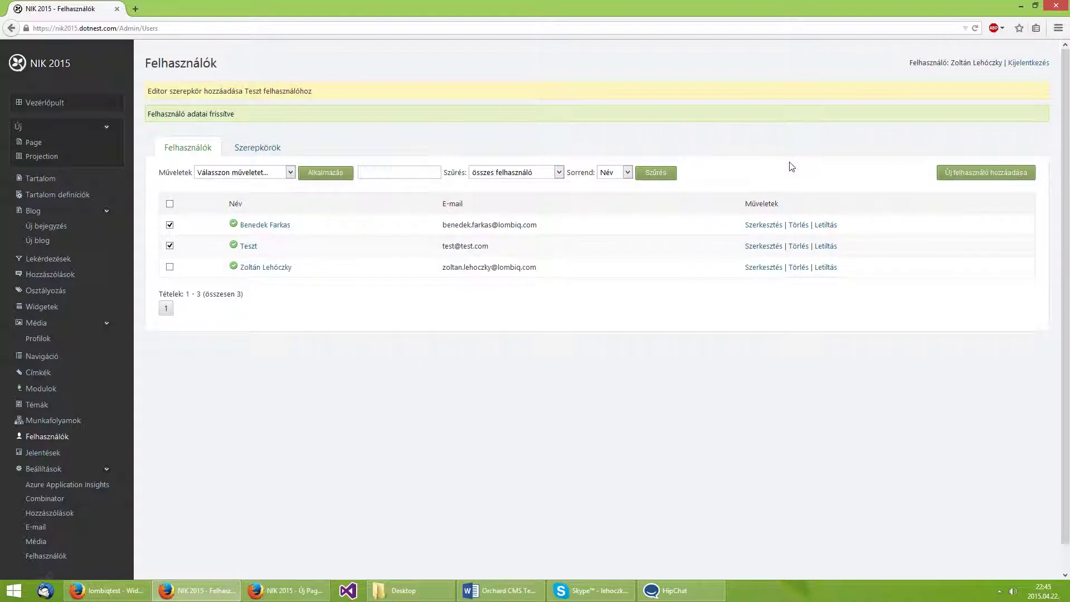
pyautogui.click(967, 174)
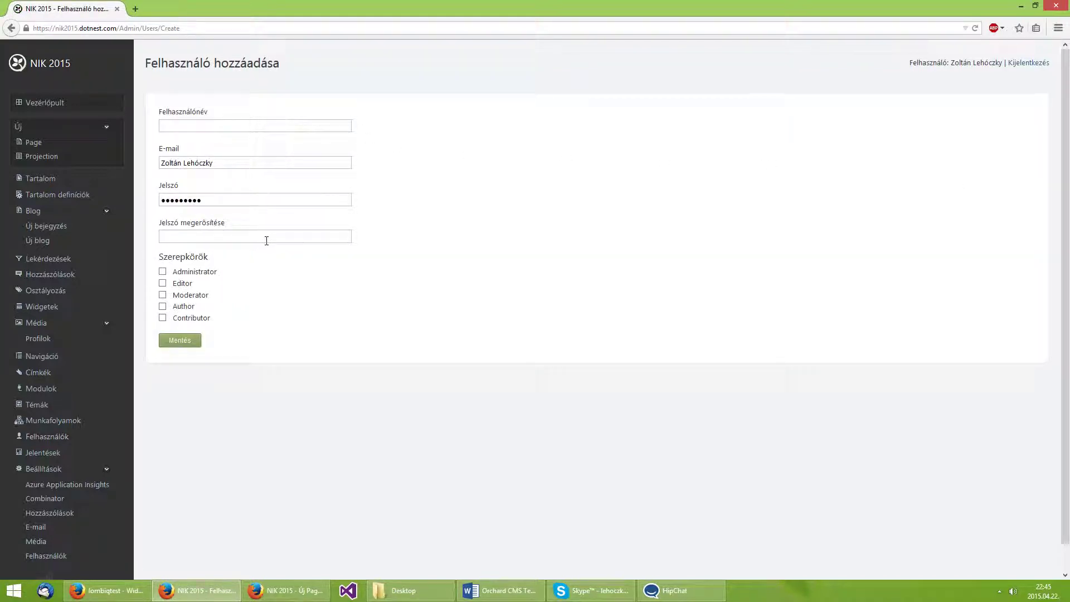
pyautogui.hotkey('alt', 'Left')
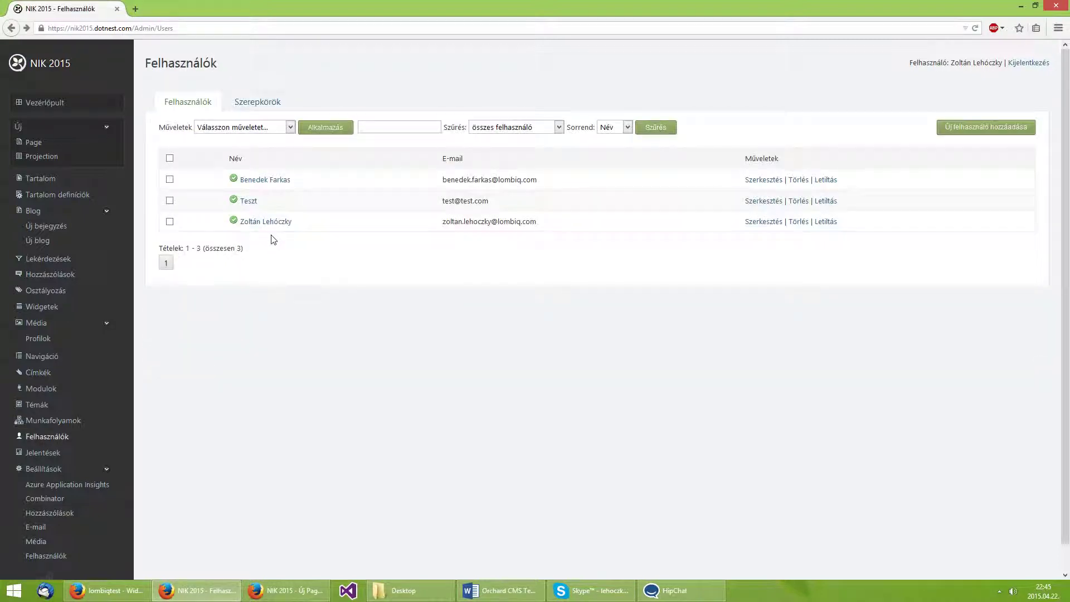
# Open the Roles list from Administrator to Moderator and highlight the Administrator role name.
pyautogui.click(253, 106)
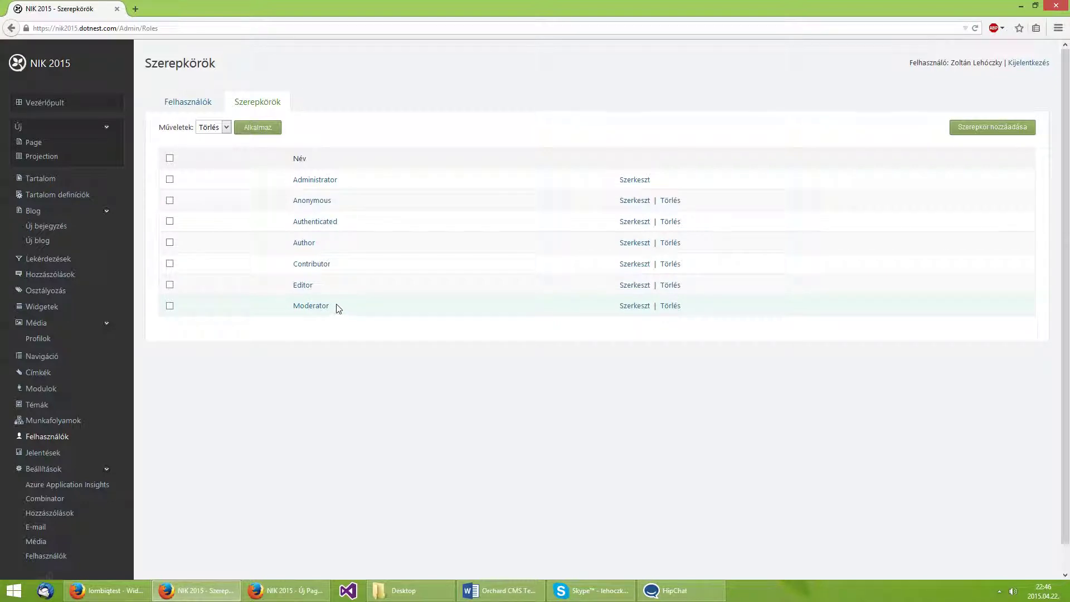
pyautogui.moveTo(343, 189); pyautogui.dragTo(296, 188)
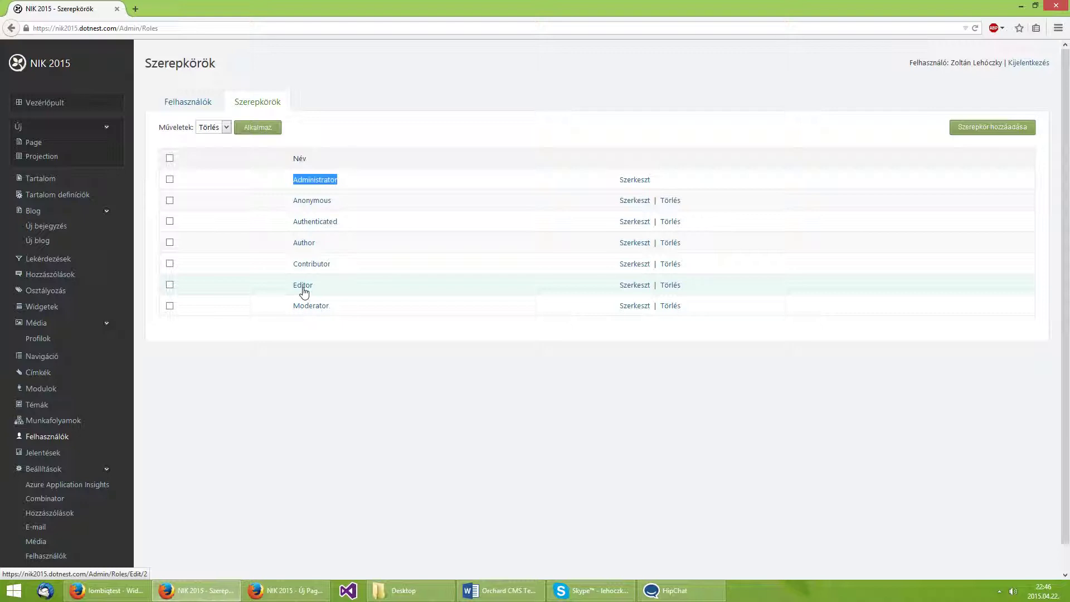
# Open the Editor role's permissions, point out the Settings funkció heading, and open Modulok in a new tab.
pyautogui.click(303, 286)
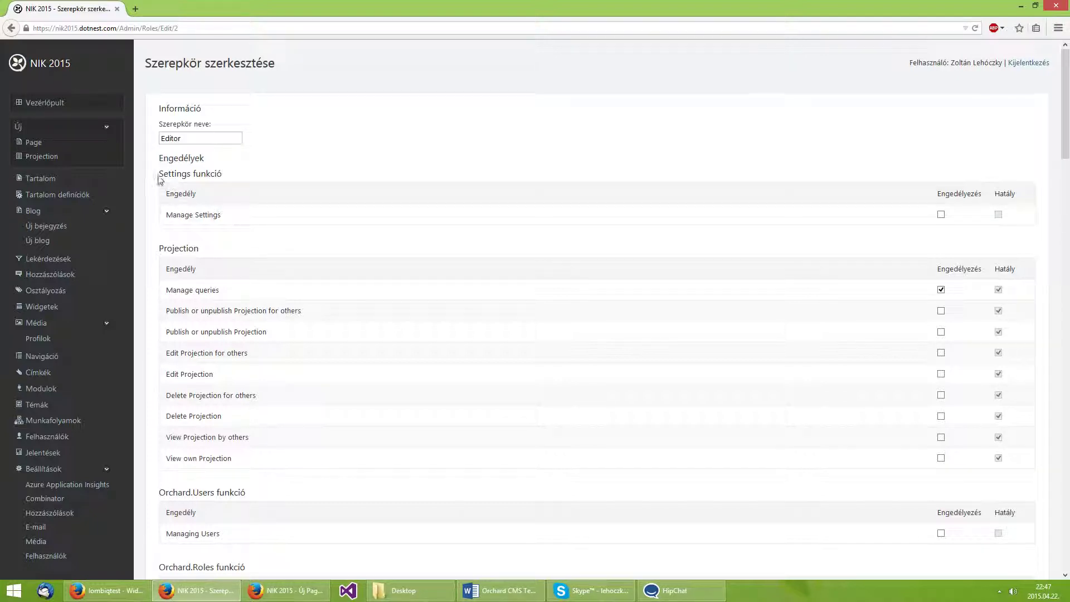
pyautogui.moveTo(159, 177); pyautogui.dragTo(220, 191)
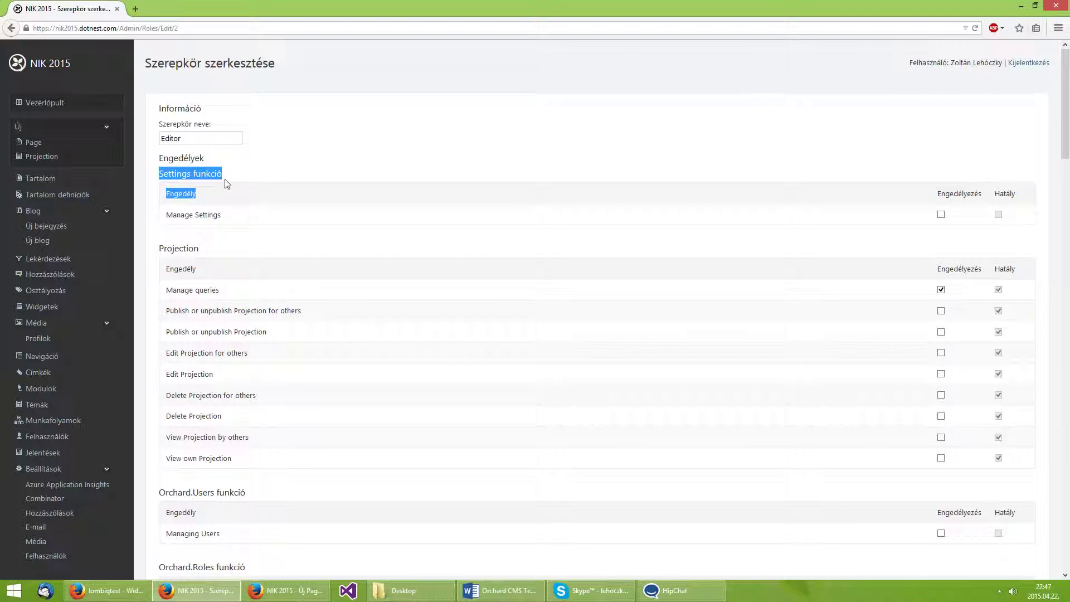
pyautogui.doubleClick(212, 175)
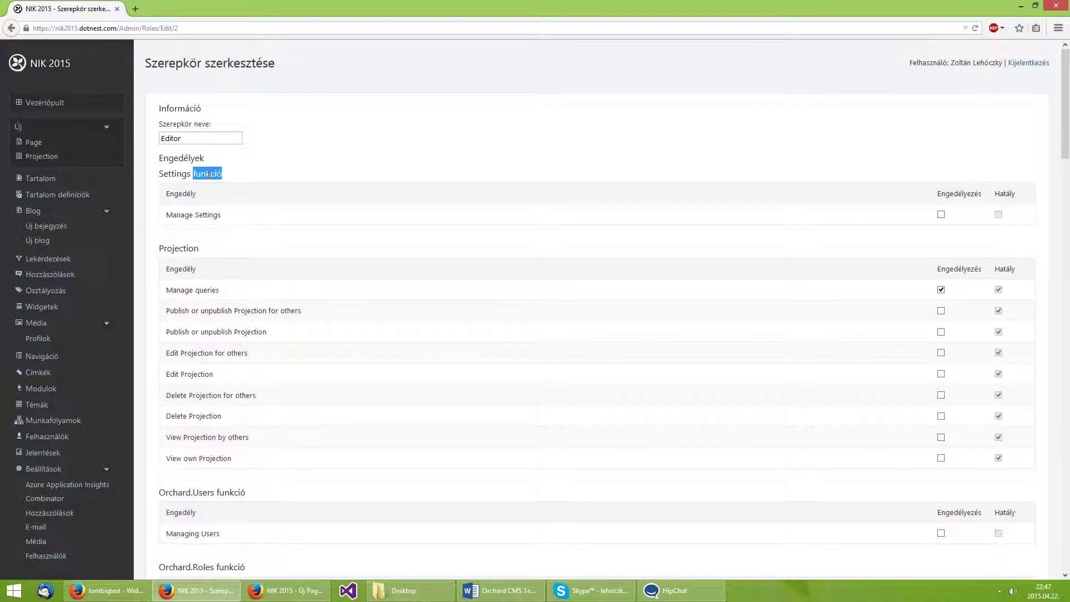
pyautogui.doubleClick(164, 175)
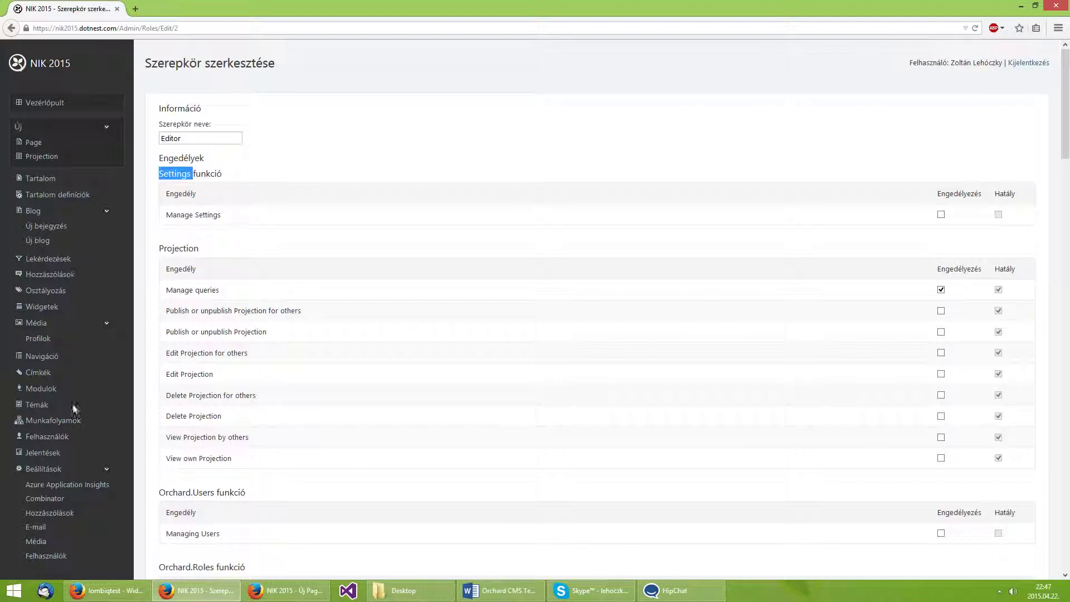
pyautogui.middleClick(40, 388)
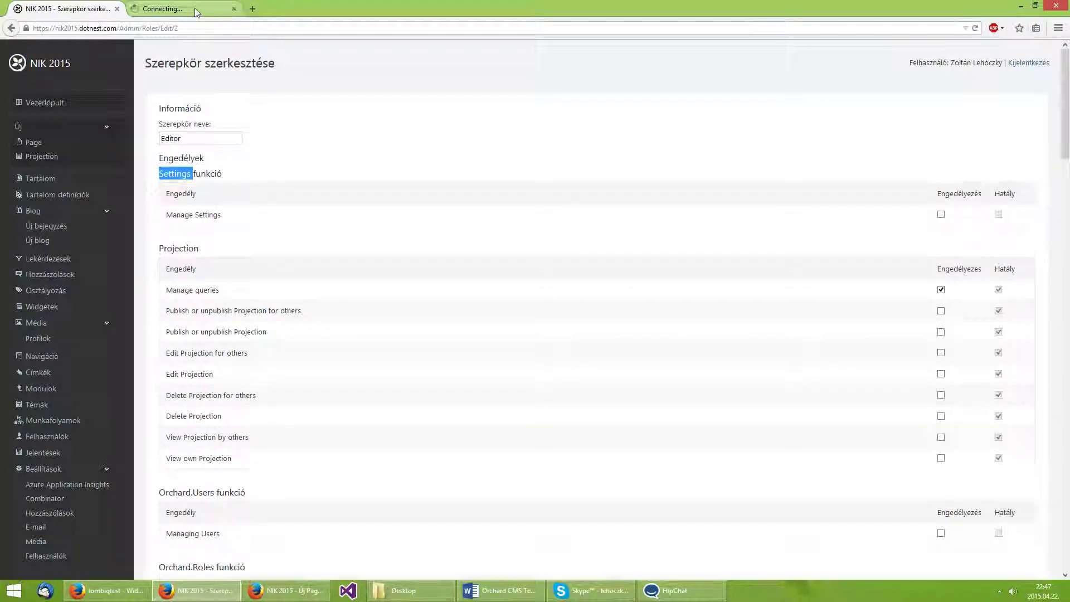
# Find the Settings feature on the Modulok page, then close that tab and return to the Editor role.
pyautogui.click(196, 13)
pyautogui.scroll(-5, 216, 51)
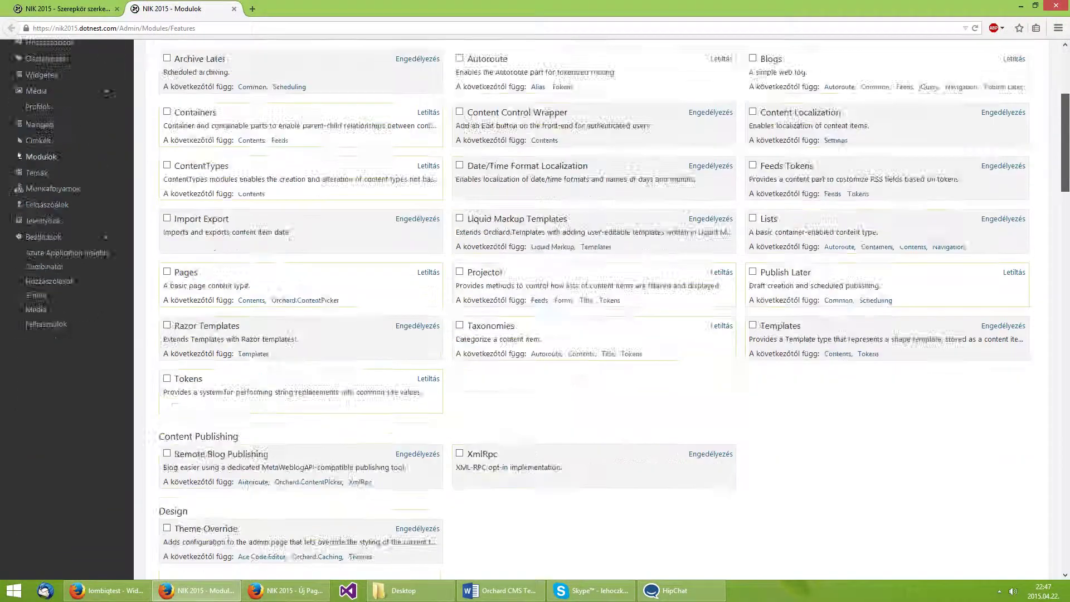
pyautogui.scroll(-15, 919, 515)
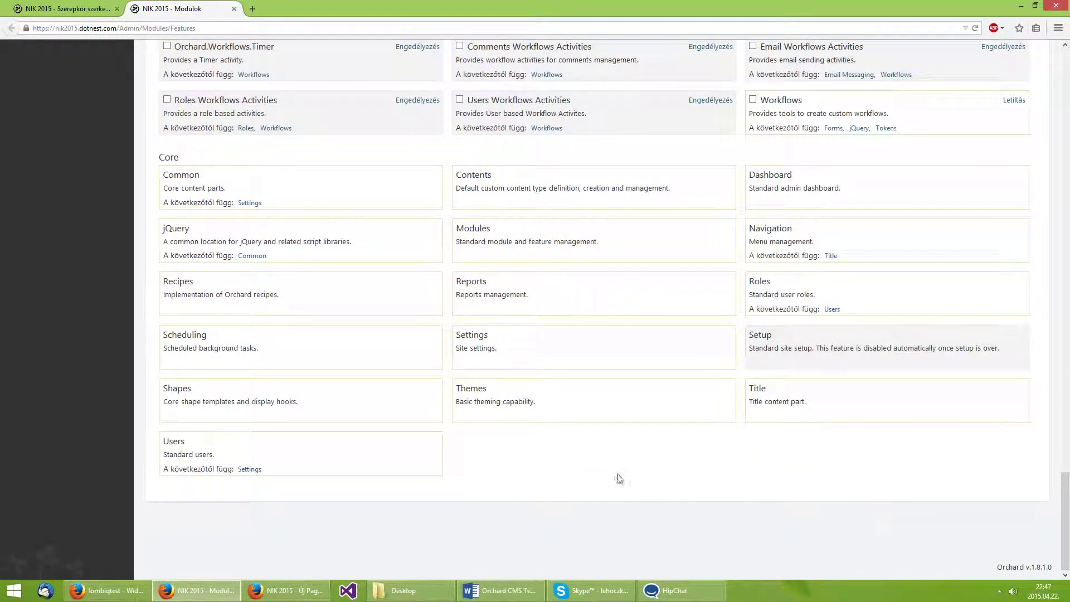
pyautogui.doubleClick(478, 336)
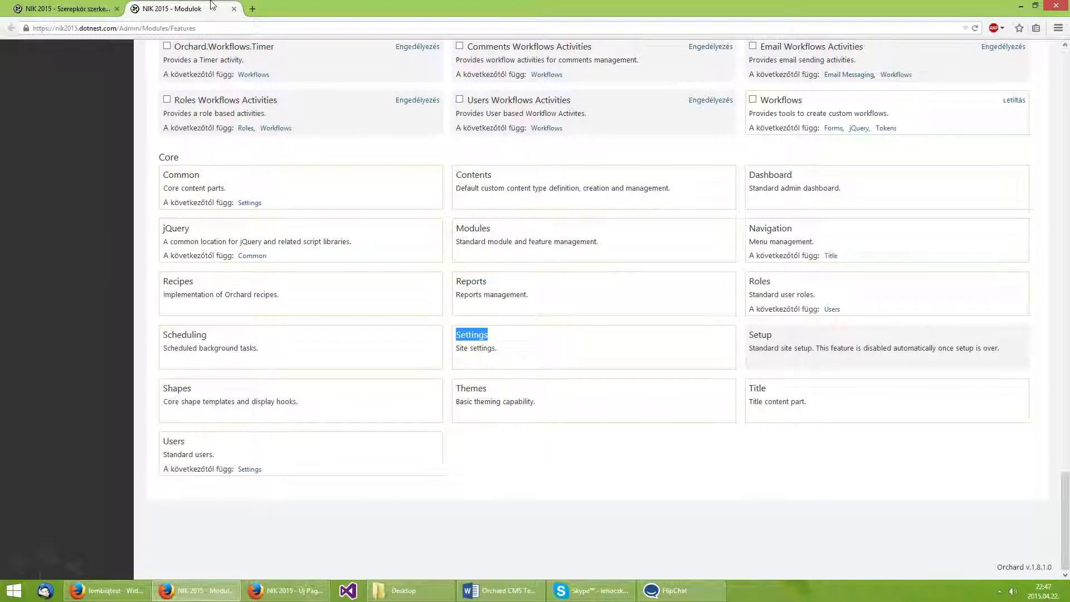
pyautogui.click(234, 8)
pyautogui.click(367, 182)
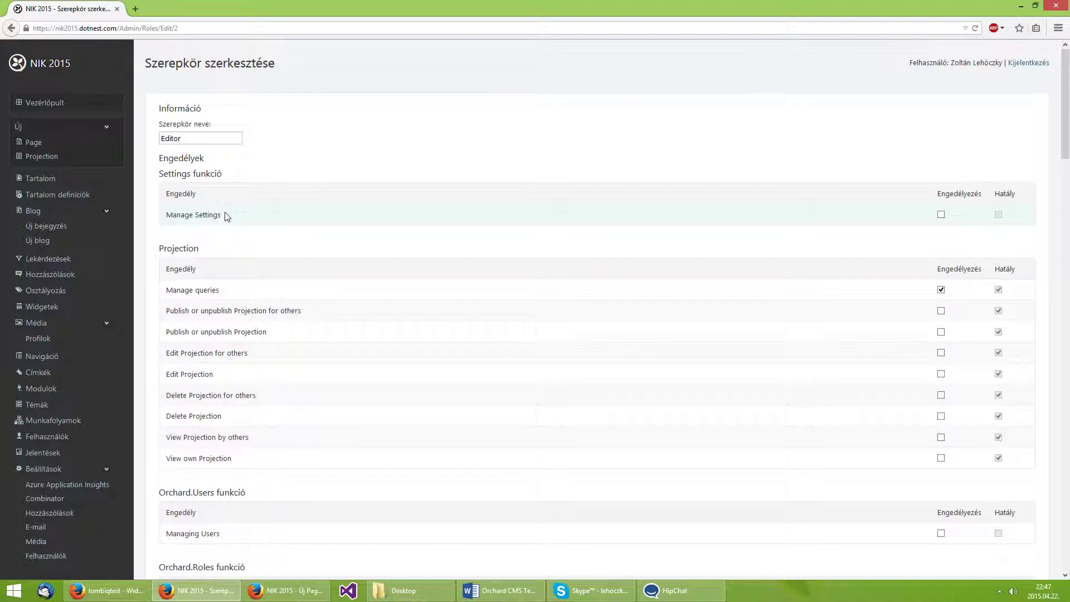
# Point out the Manage Settings permission, then scroll to the bottom and save the Editor role.
pyautogui.moveTo(225, 216); pyautogui.dragTo(165, 224)
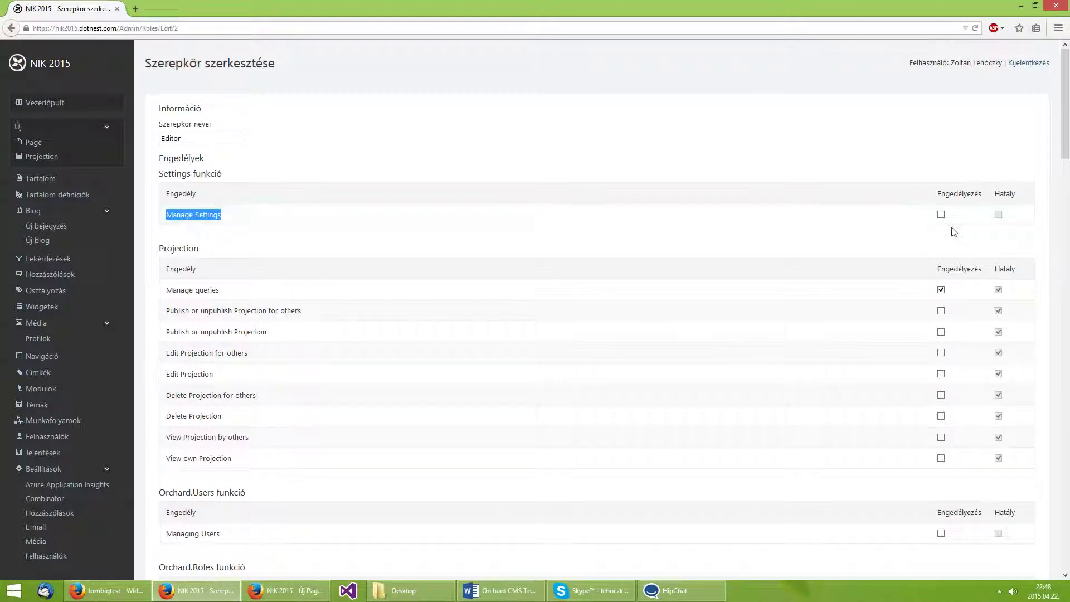
pyautogui.click(968, 138)
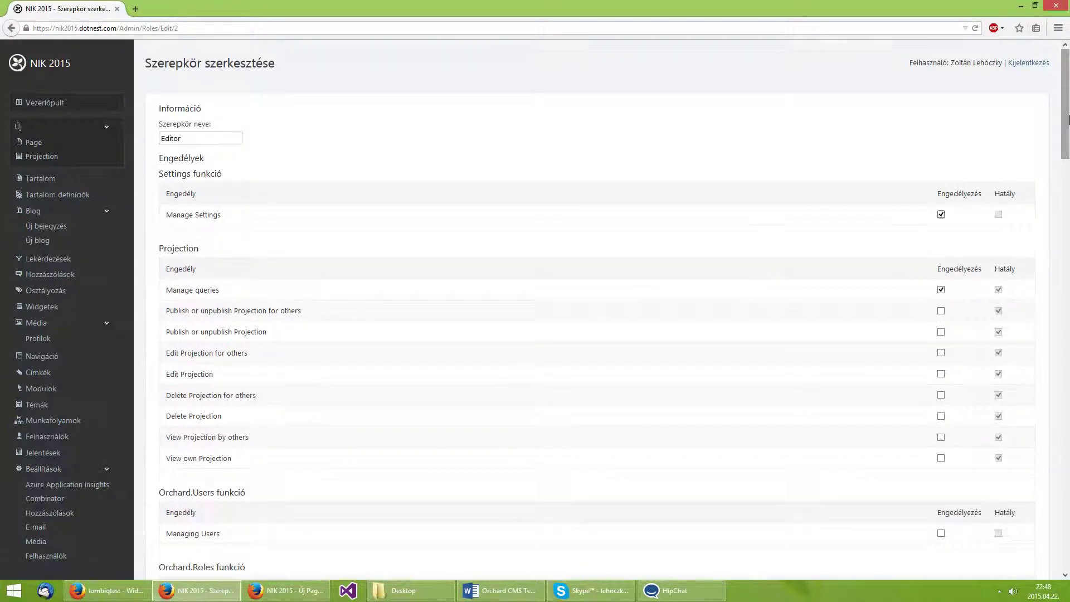
pyautogui.moveTo(1064, 128); pyautogui.dragTo(1066, 543)
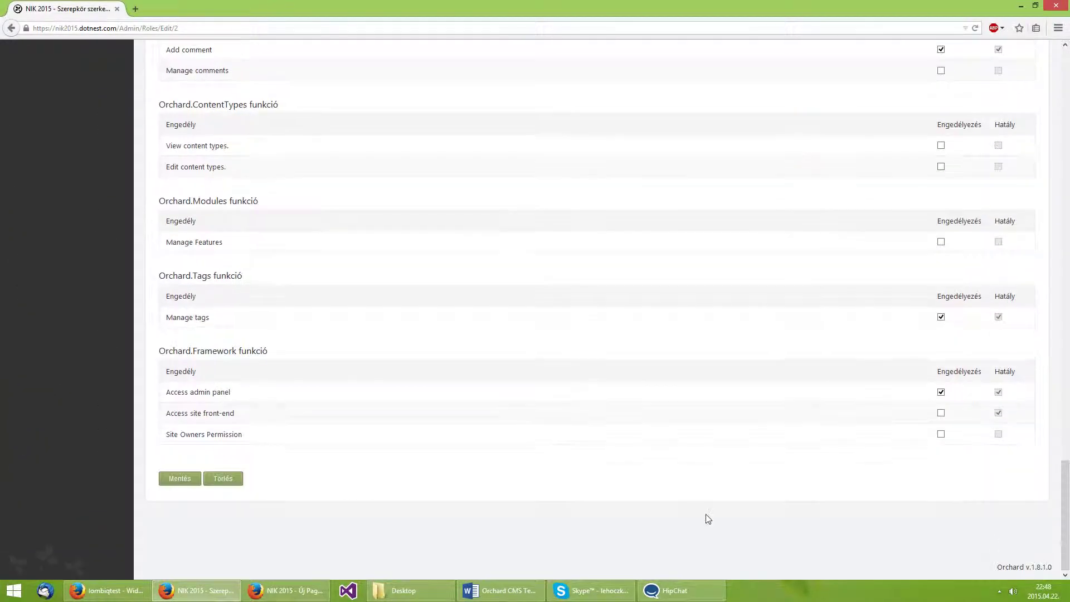
pyautogui.click(179, 479)
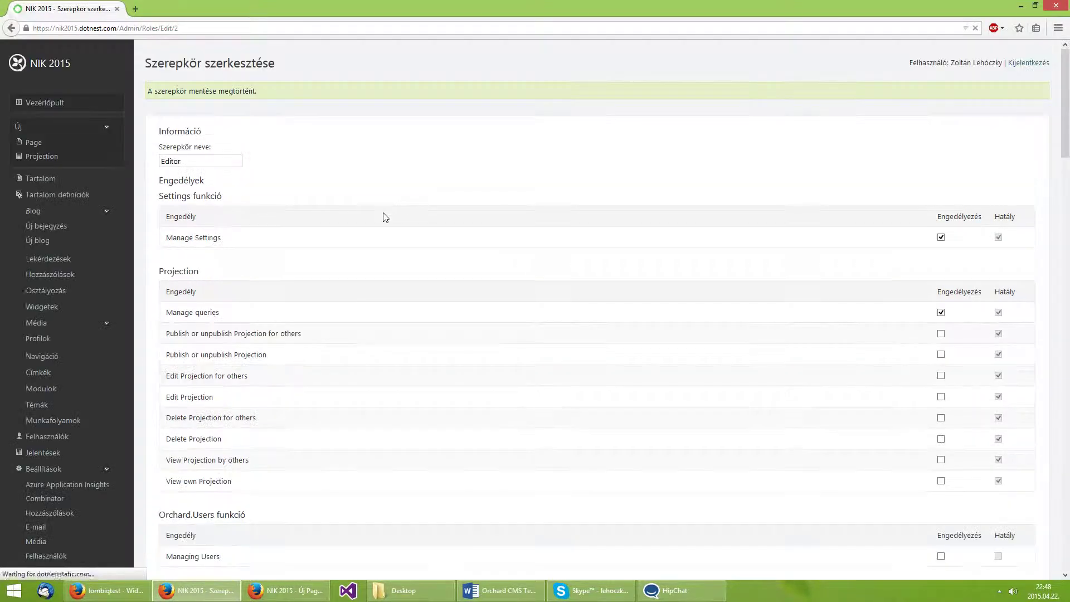
pyautogui.click(304, 591)
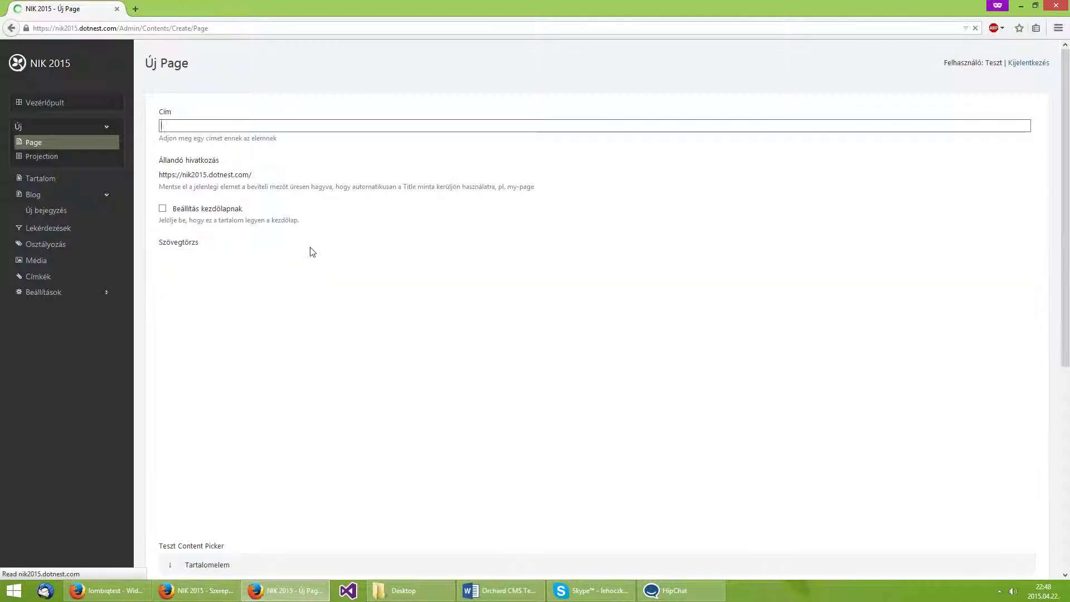
pyautogui.click(105, 293)
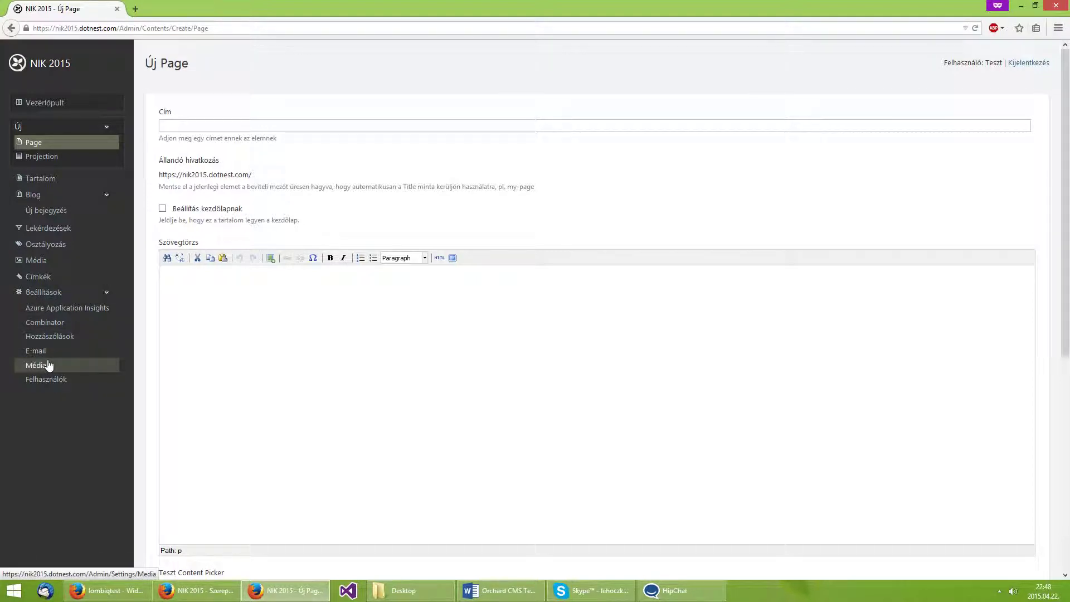
pyautogui.click(196, 590)
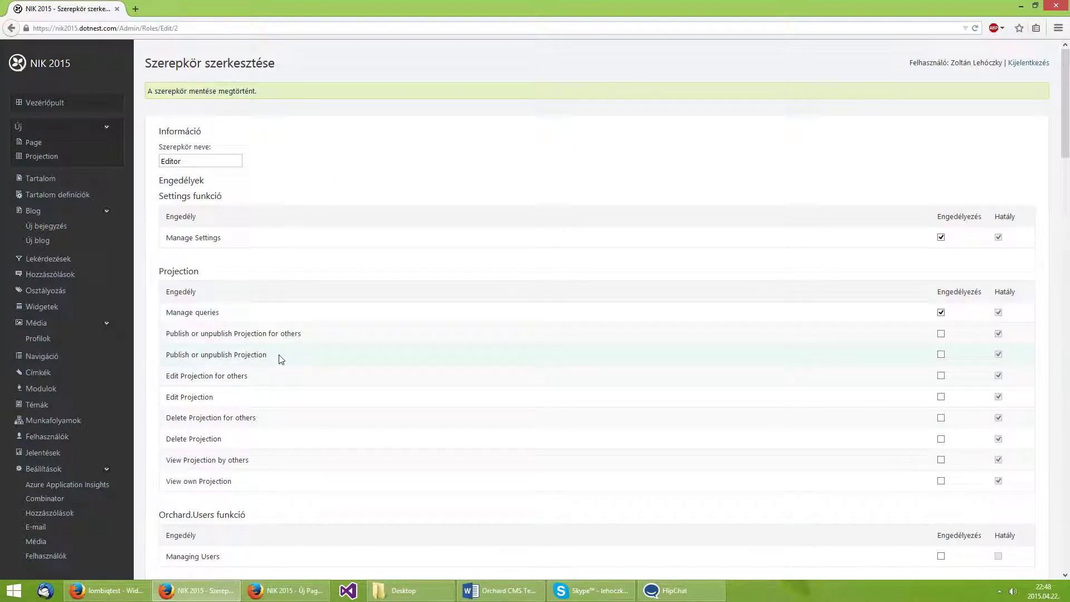
pyautogui.scroll(-1, 281, 359)
pyautogui.scroll(-2, 281, 359)
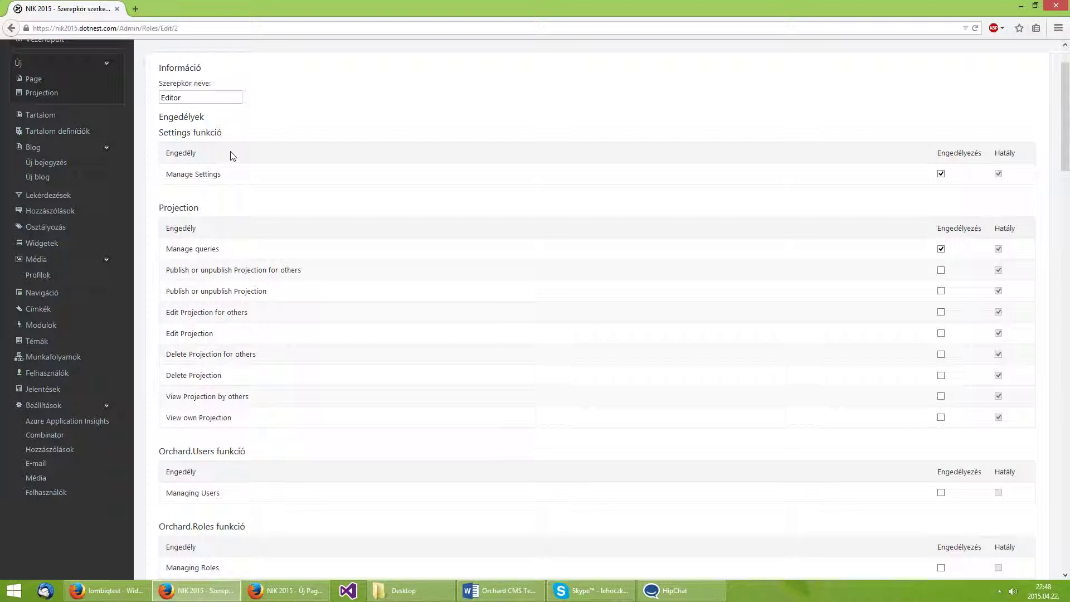
pyautogui.scroll(-5, 233, 155)
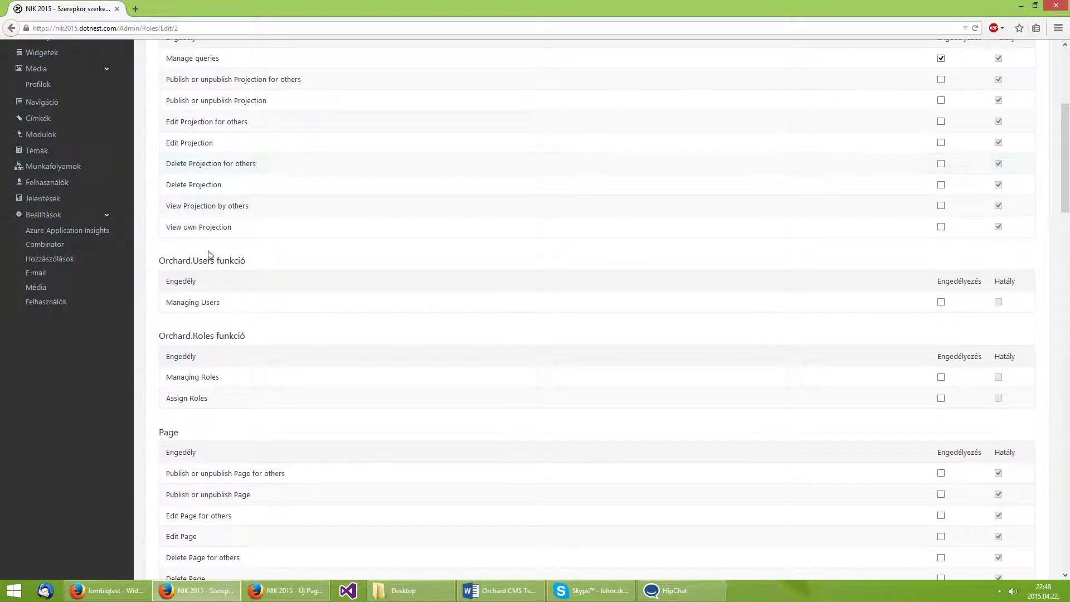
pyautogui.doubleClick(204, 262)
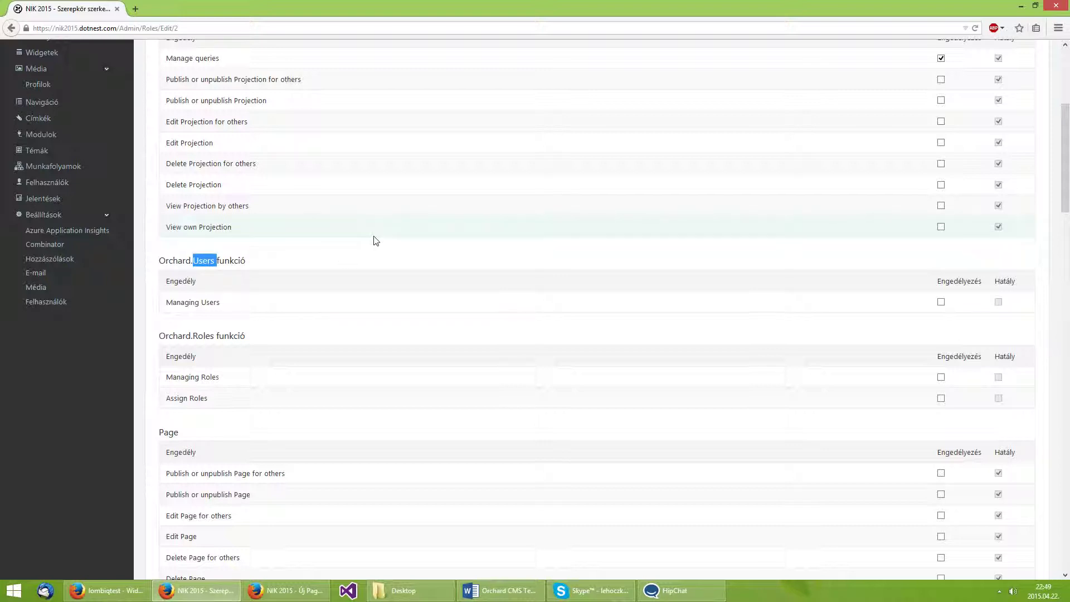
pyautogui.click(233, 311)
pyautogui.moveTo(234, 311); pyautogui.dragTo(163, 310)
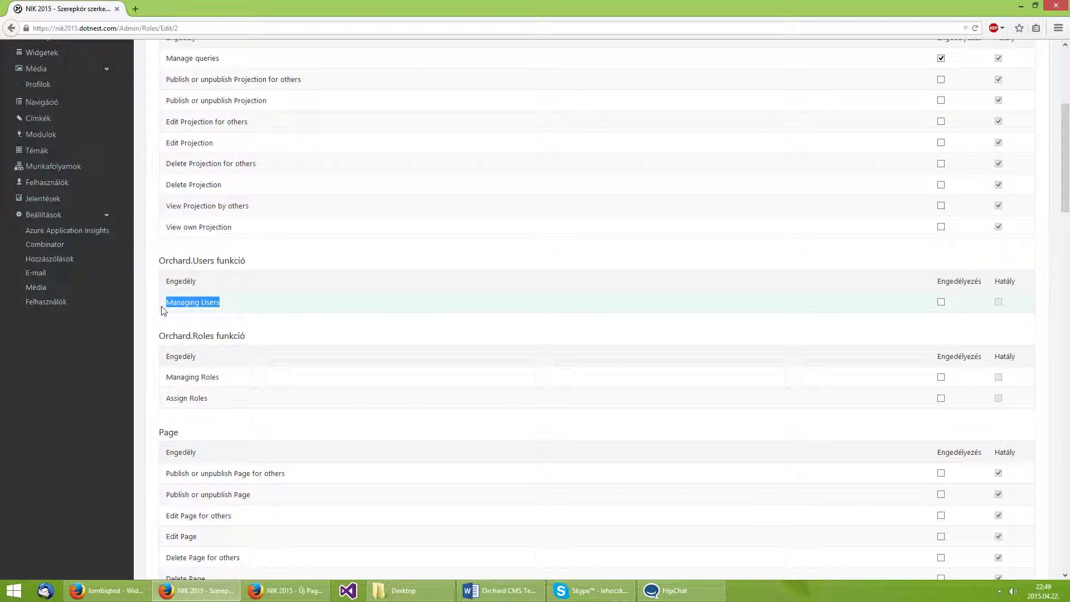
pyautogui.scroll(2, 328, 331)
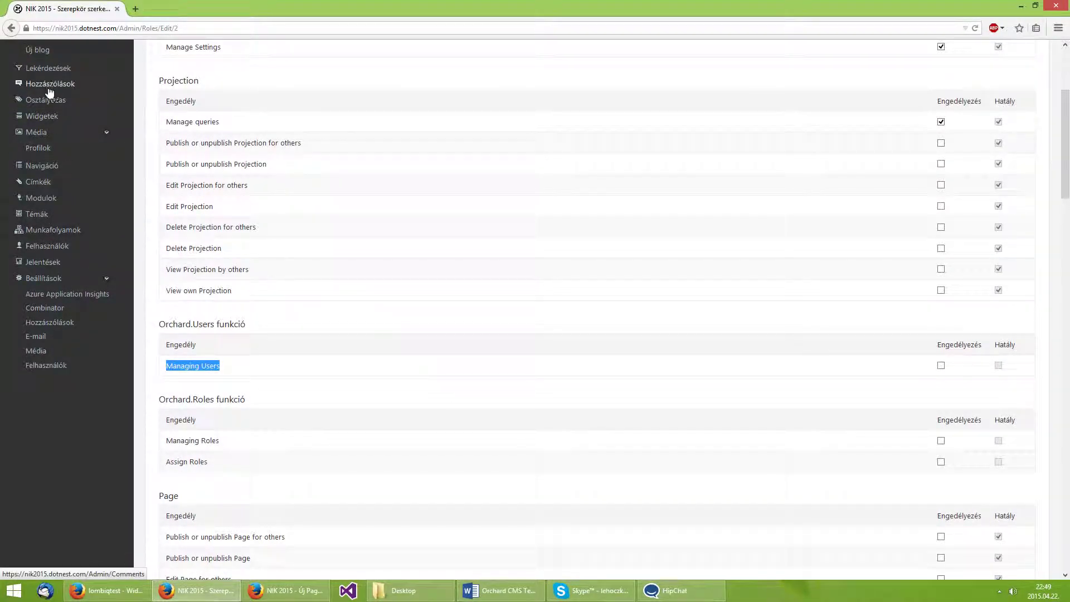
pyautogui.scroll(2, 61, 98)
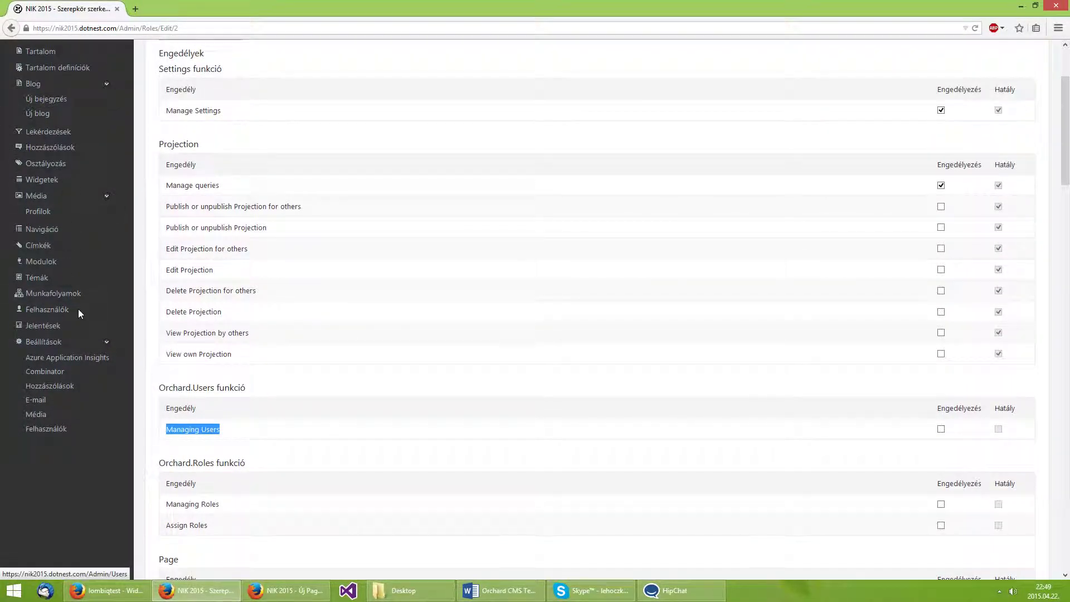
pyautogui.click(28, 311)
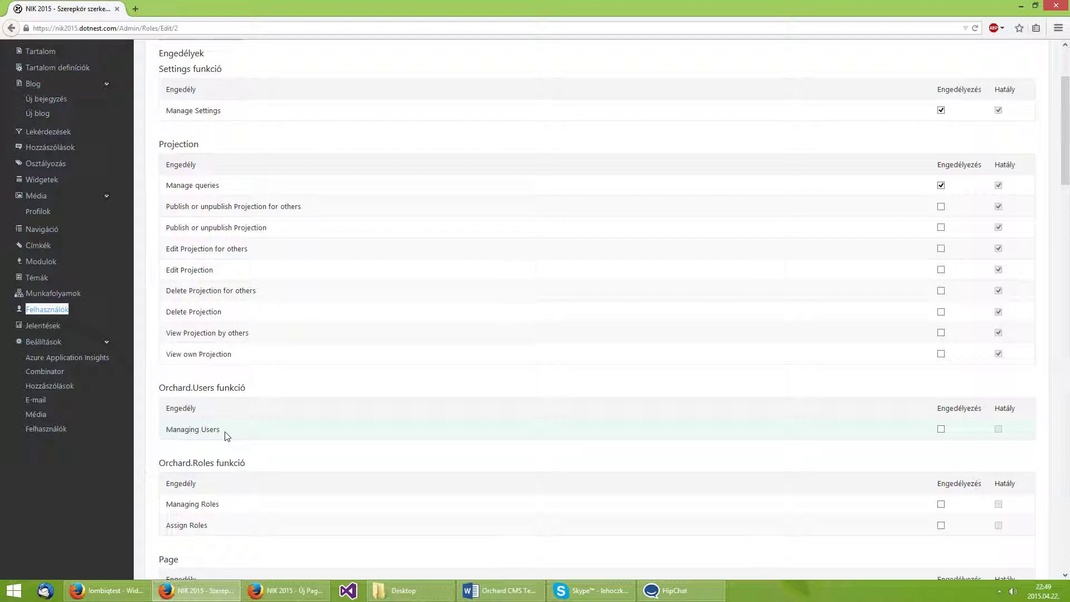
pyautogui.scroll(-1, 226, 436)
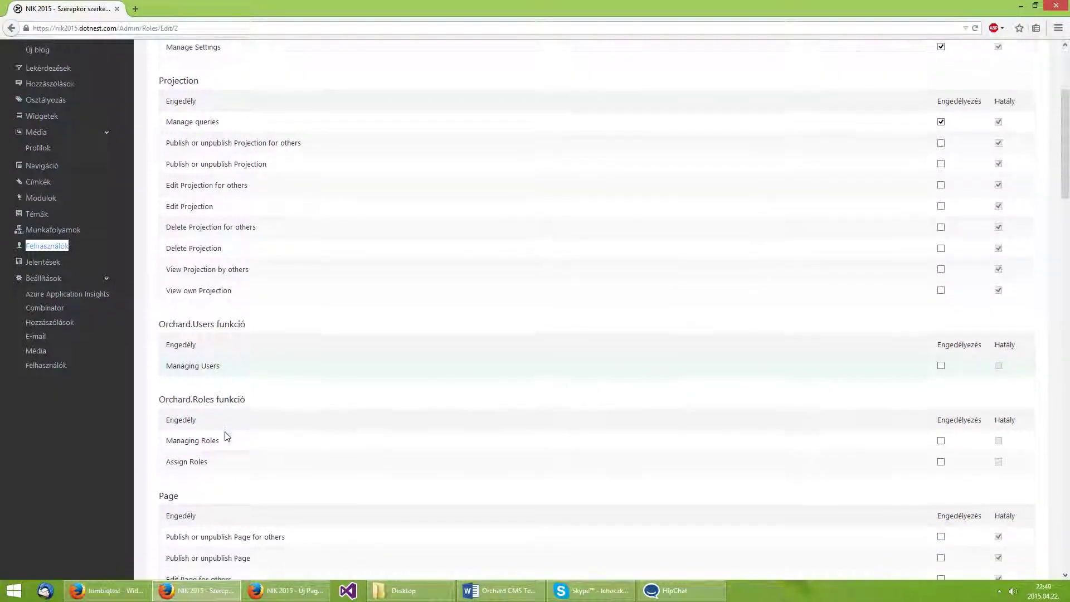
pyautogui.click(213, 378)
pyautogui.scroll(-2, 214, 378)
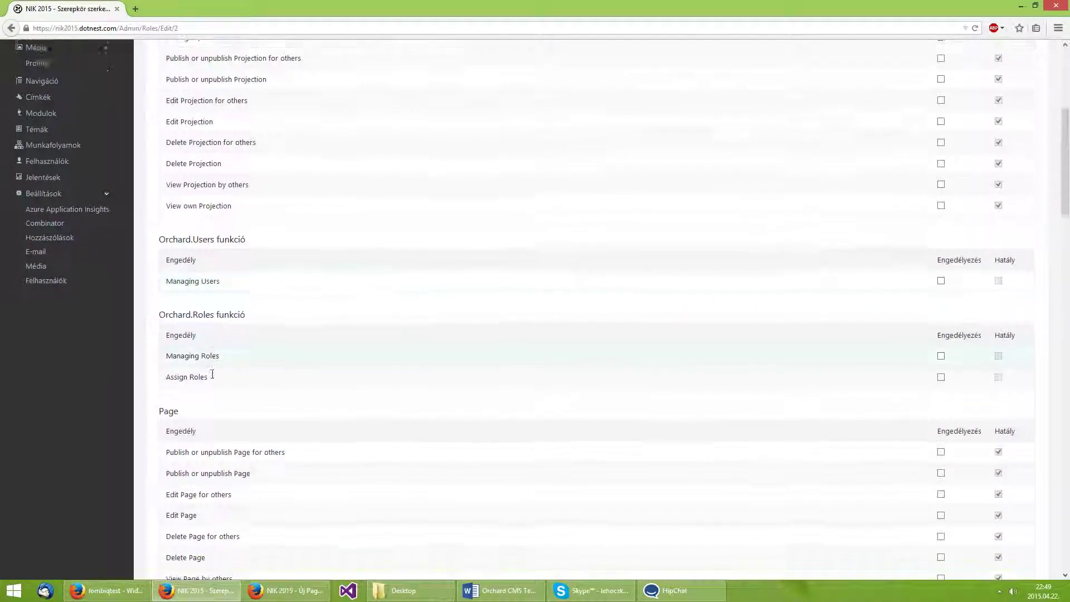
pyautogui.scroll(-1, 213, 375)
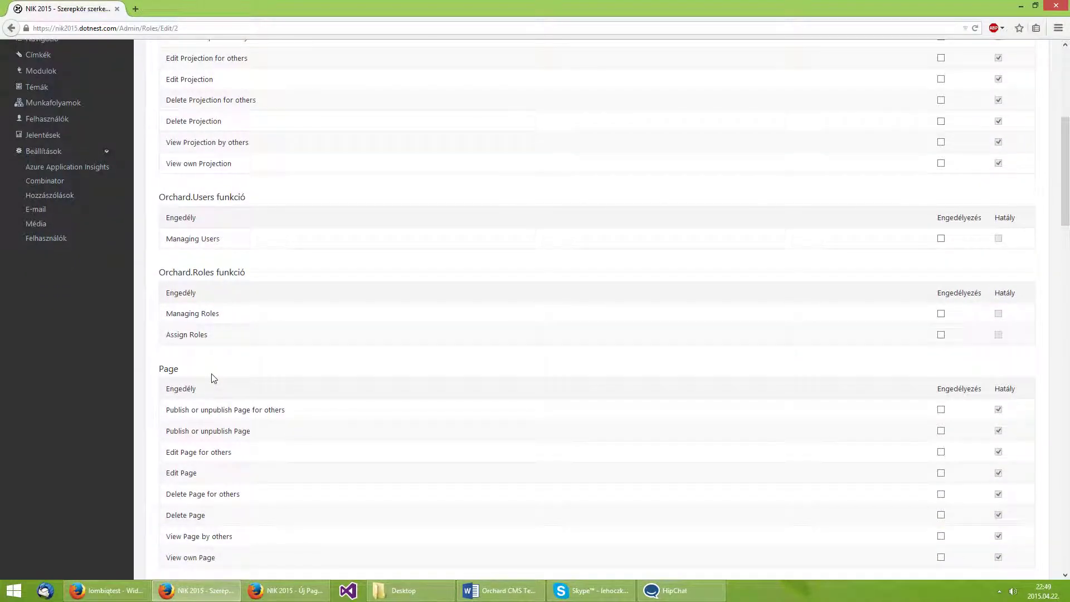
pyautogui.moveTo(224, 316); pyautogui.dragTo(169, 319)
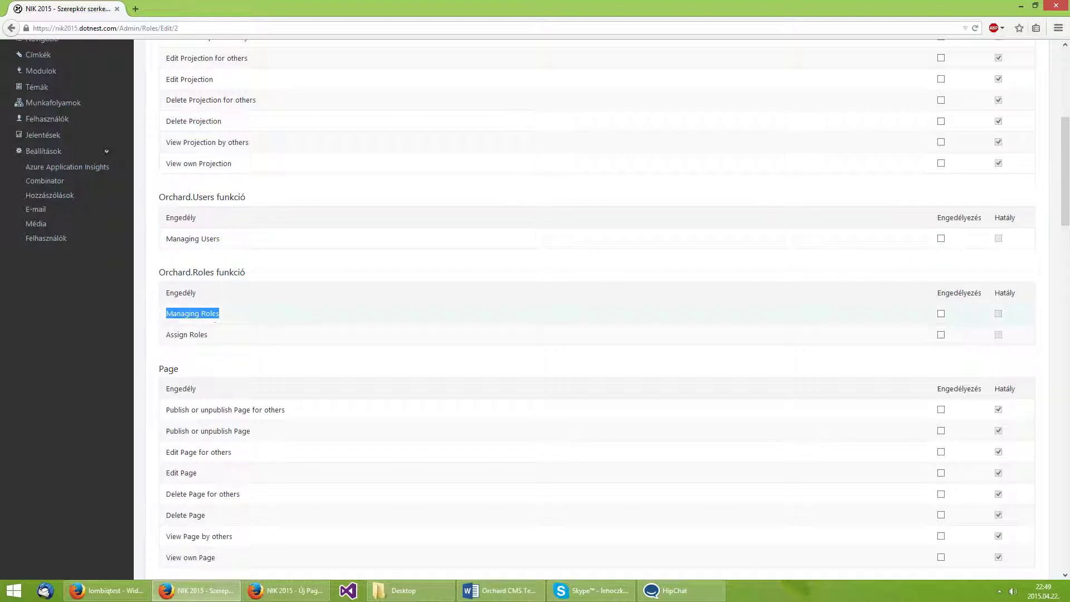
pyautogui.moveTo(225, 336); pyautogui.dragTo(166, 335)
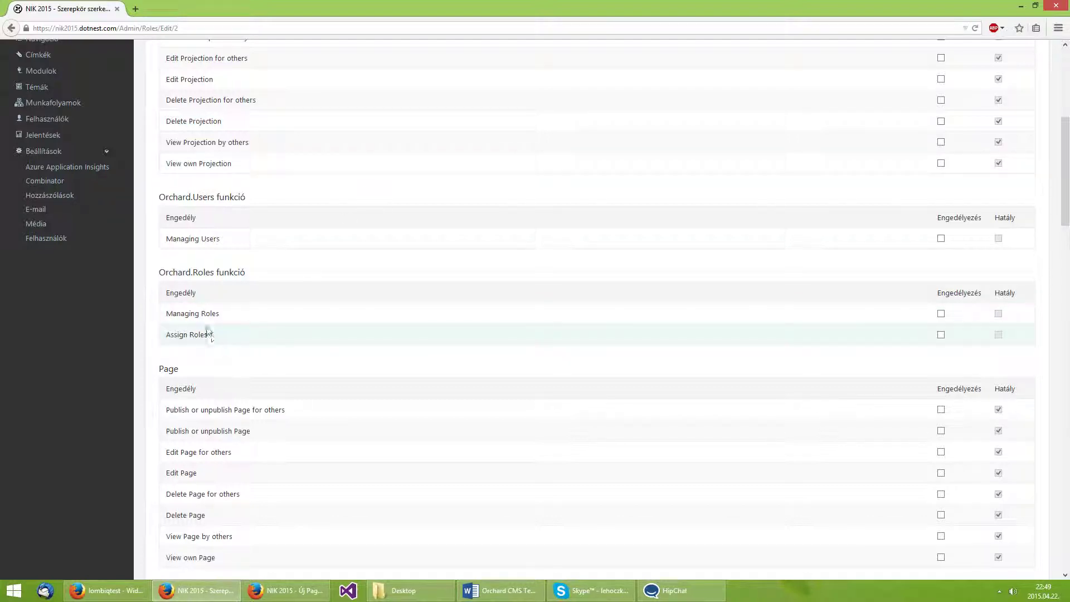
pyautogui.moveTo(210, 334); pyautogui.dragTo(169, 242)
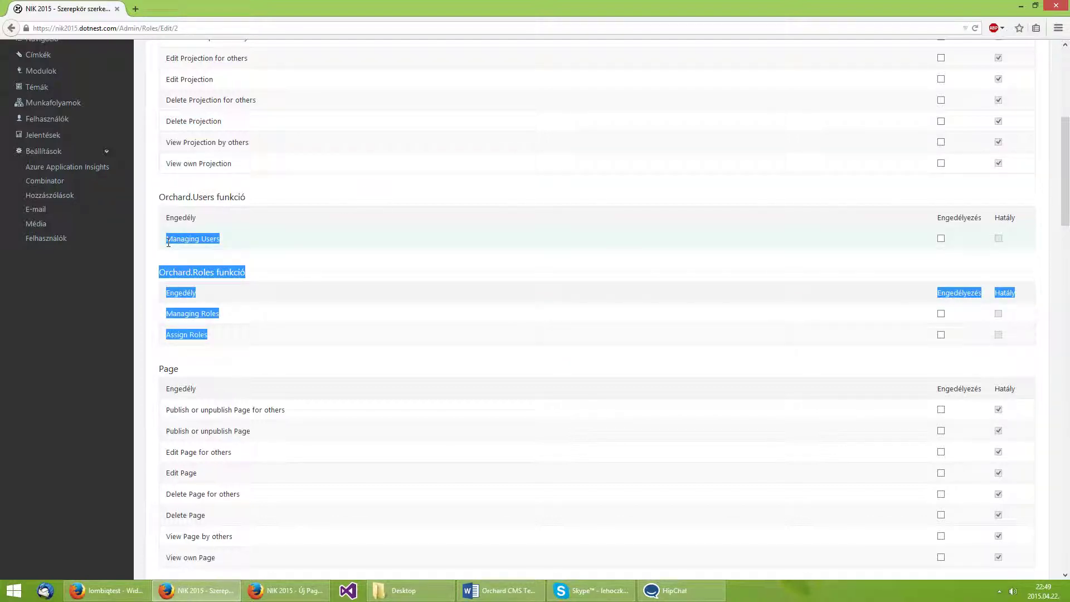
pyautogui.click(248, 261)
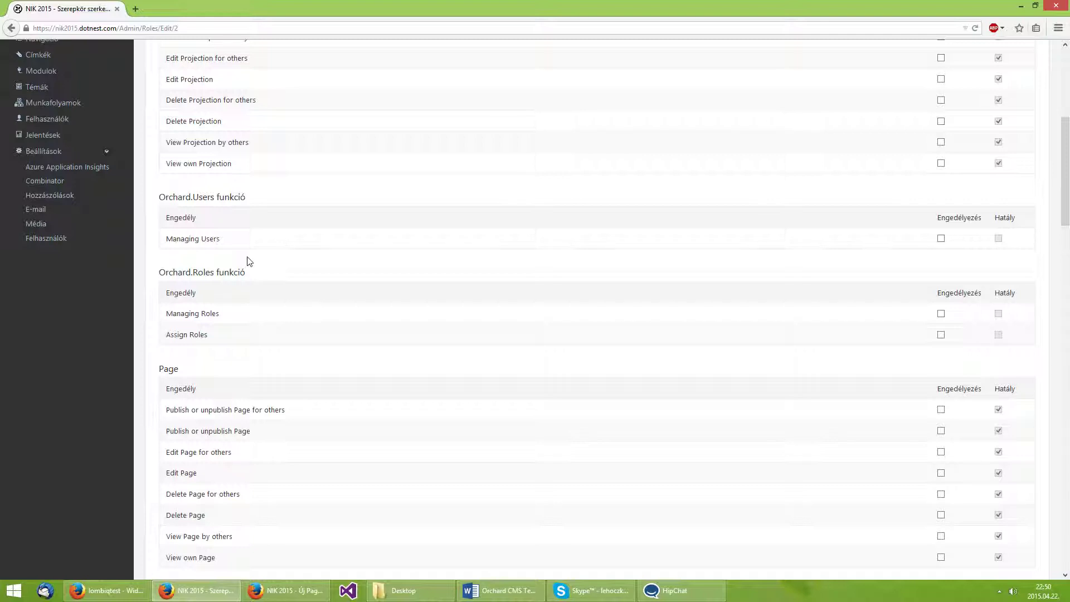
pyautogui.scroll(5, 248, 262)
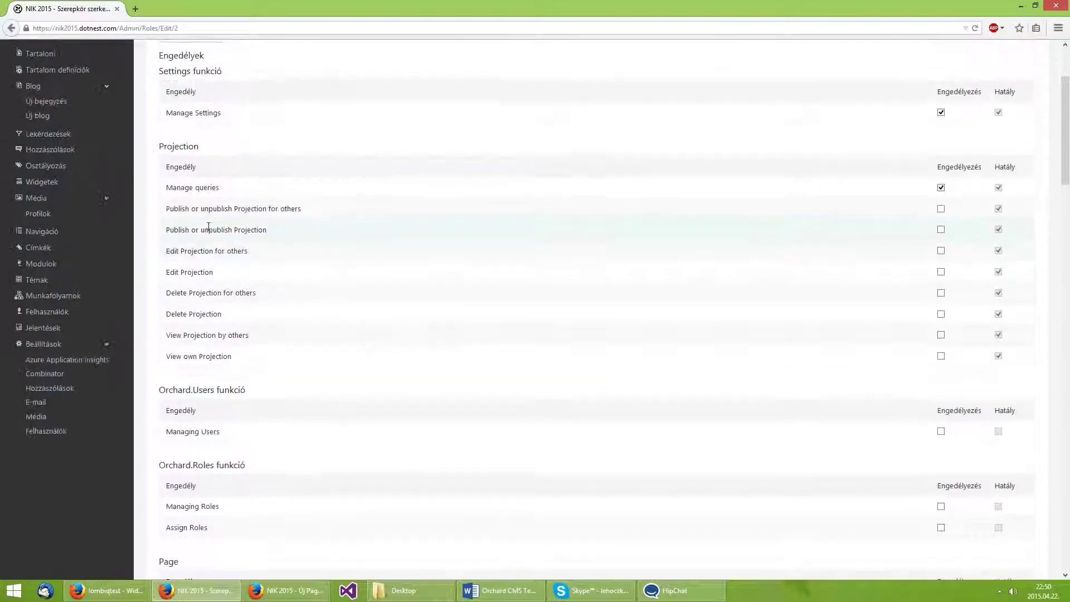
pyautogui.middleClick(59, 195)
pyautogui.click(202, 8)
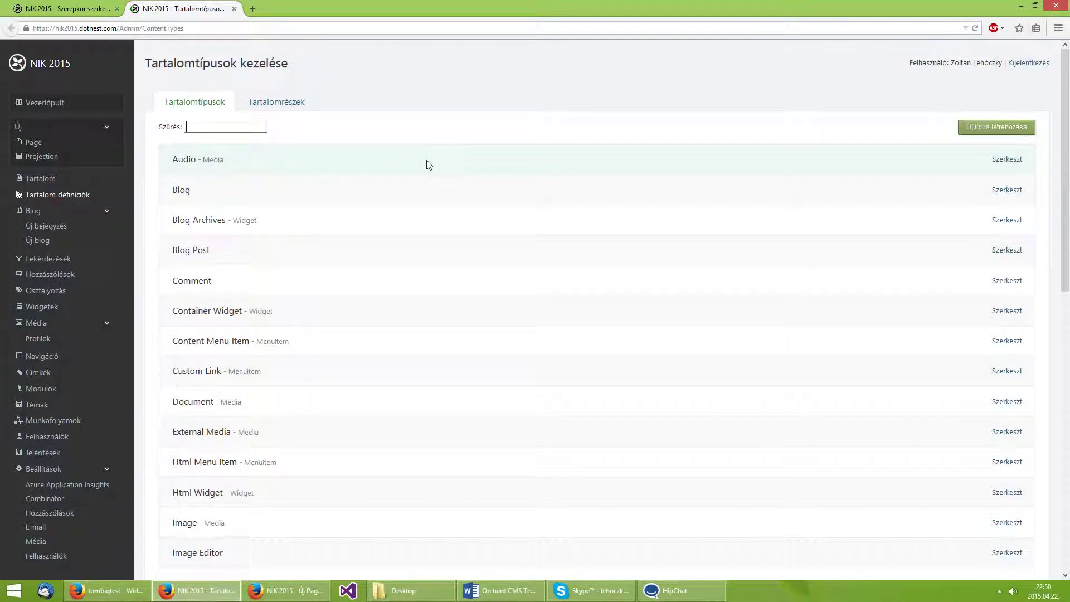
pyautogui.write('user')
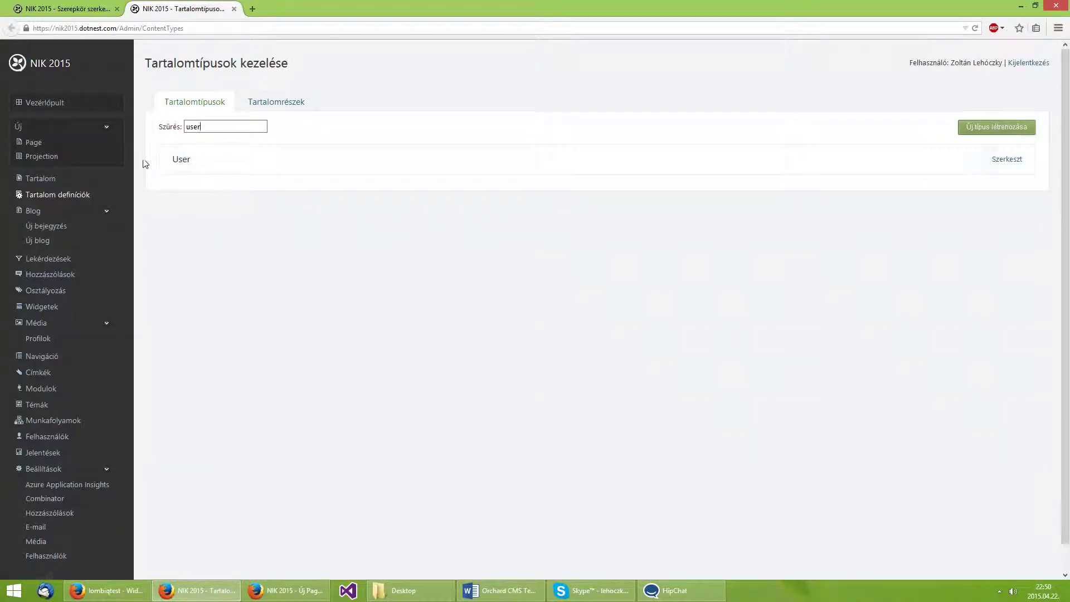
pyautogui.click(1013, 160)
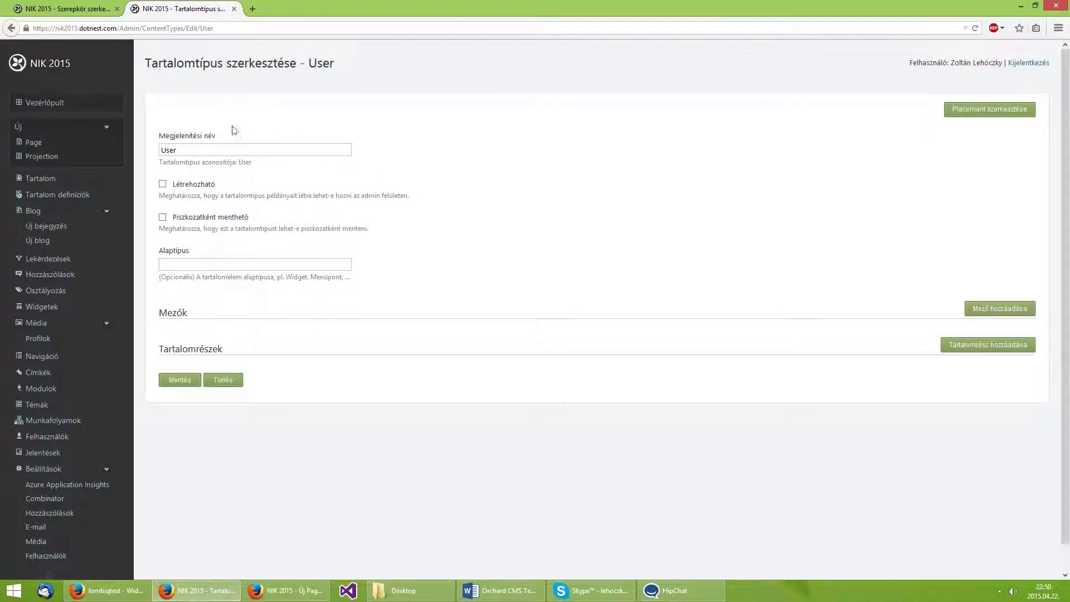
pyautogui.middleClick(192, 16)
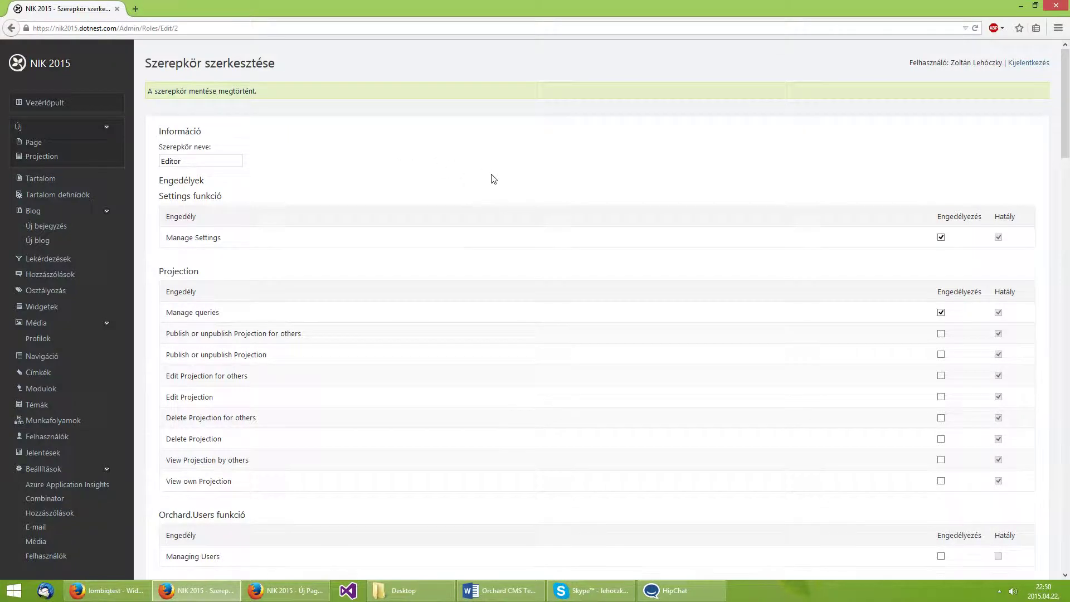
# Open the Content Types list (Audio, Blog, Blog Archives, Blog Post…) in a new tab.
pyautogui.scroll(-6, 493, 178)
pyautogui.scroll(1, 231, 313)
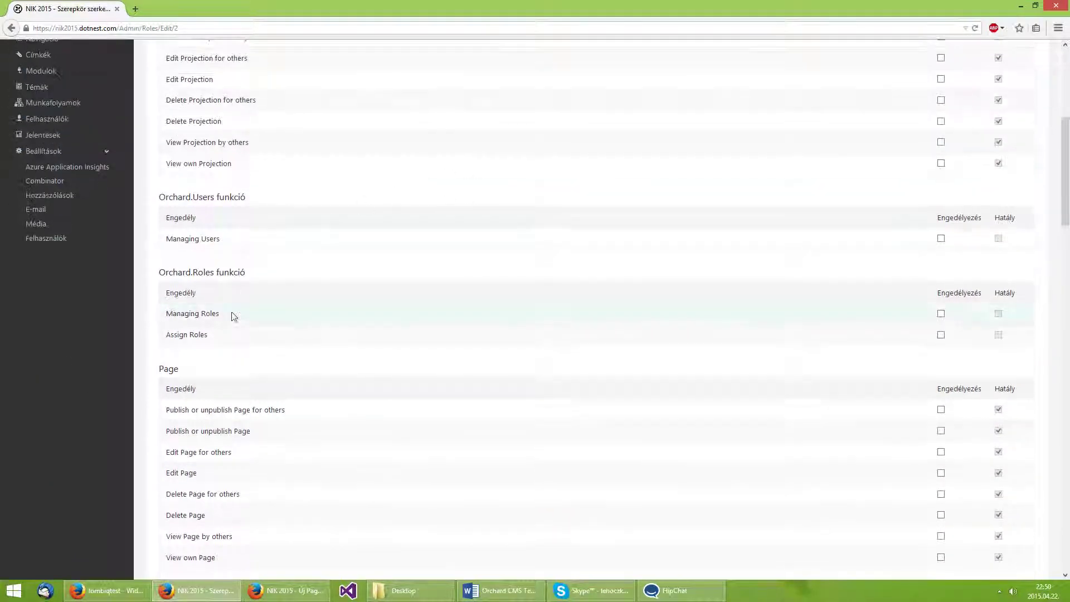
pyautogui.scroll(-2, 231, 313)
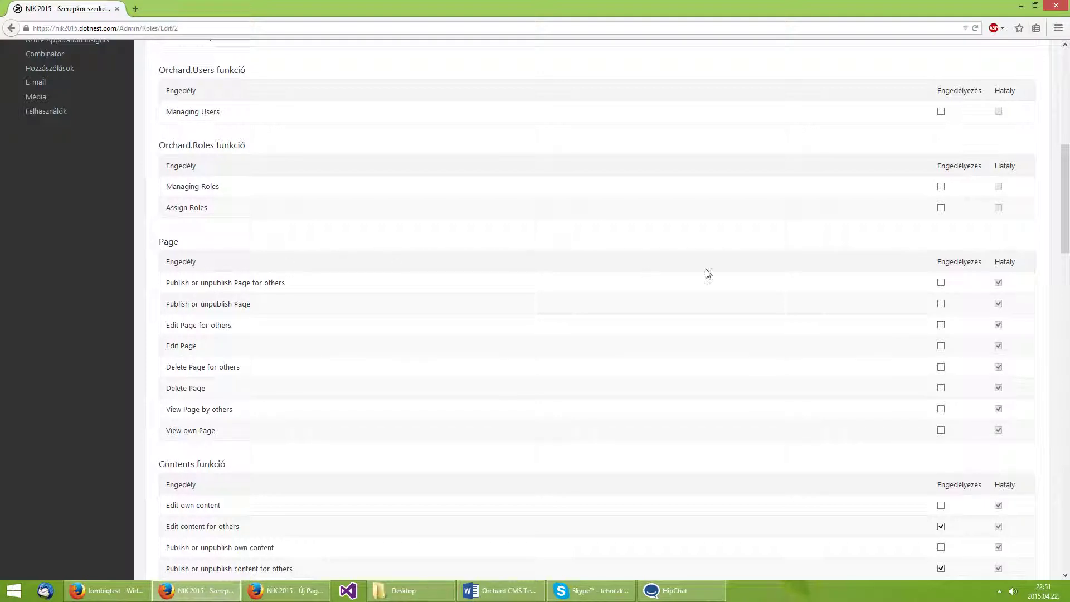
pyautogui.moveTo(1064, 198); pyautogui.dragTo(1064, 104)
pyautogui.middleClick(58, 194)
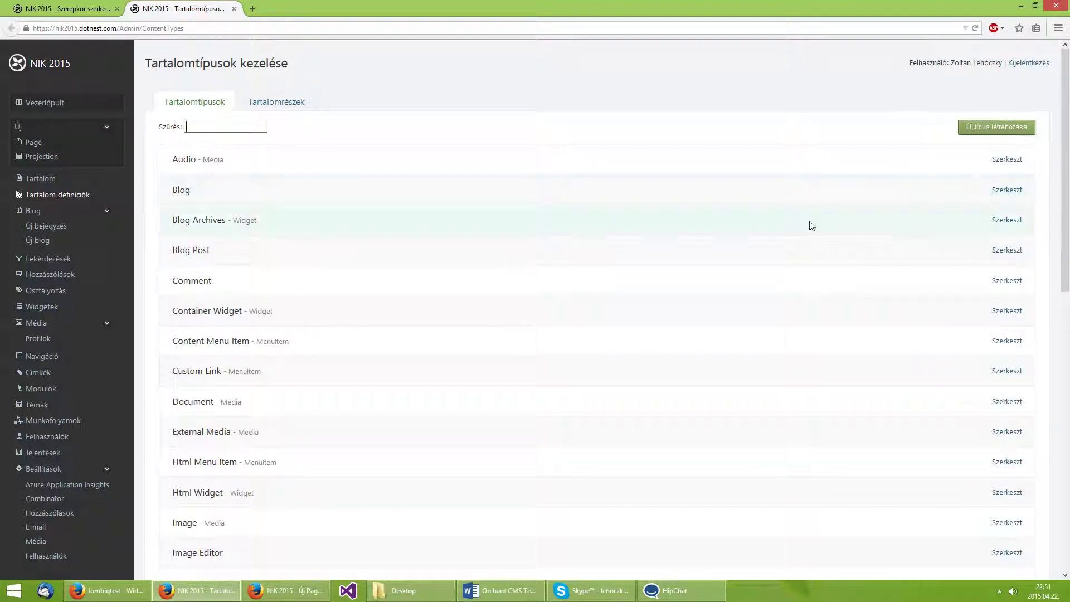
# Open the Blog Post content type editor, toggle Létrehozható on and off, then return to the Editor role.
pyautogui.click(1015, 251)
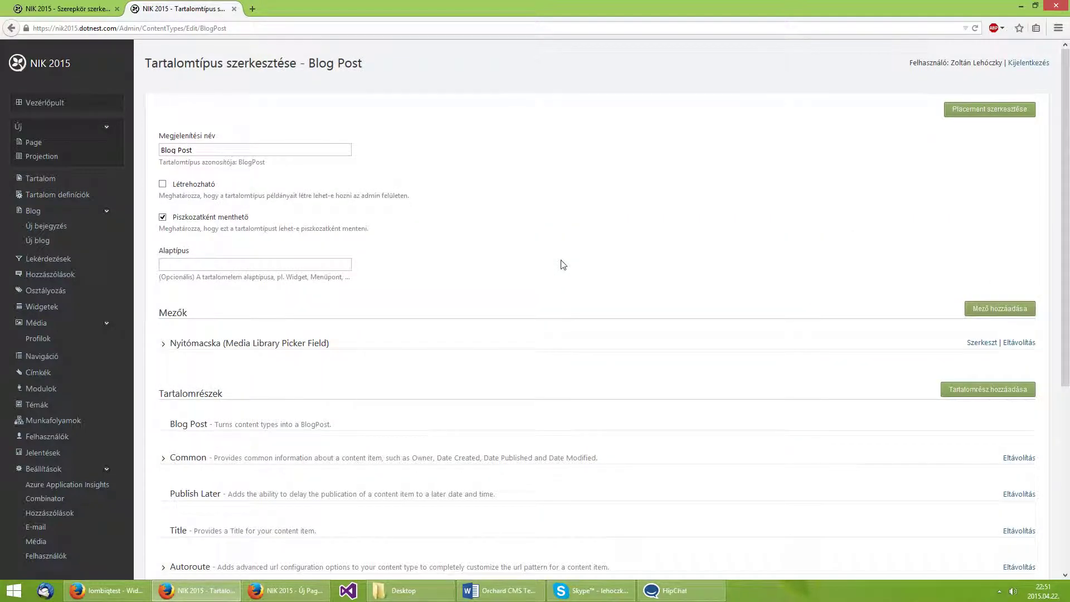
pyautogui.click(179, 187)
pyautogui.click(179, 186)
pyautogui.click(66, 9)
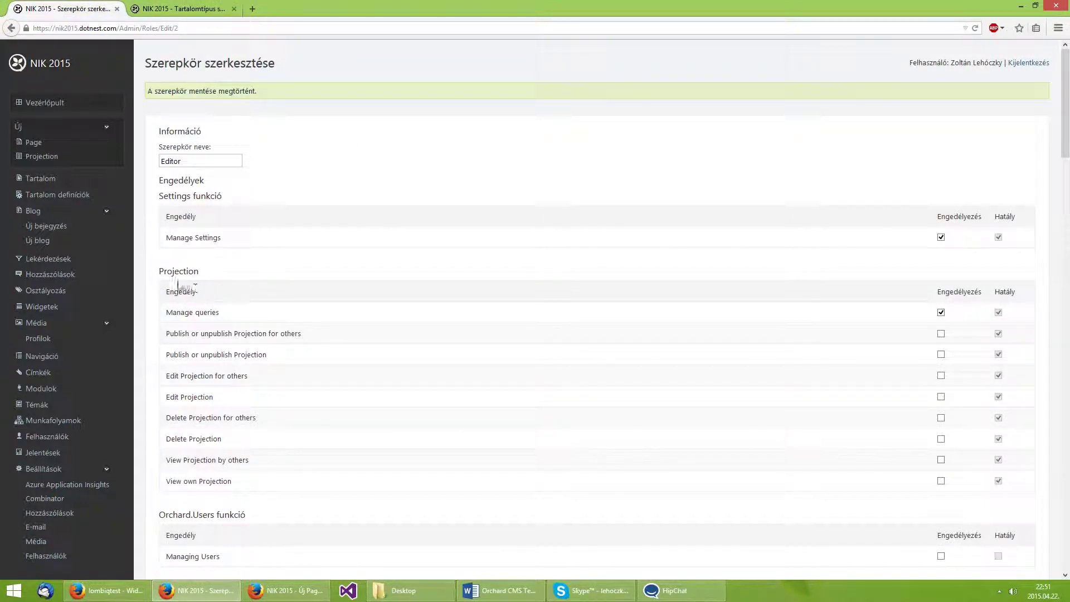
pyautogui.scroll(-2, 164, 311)
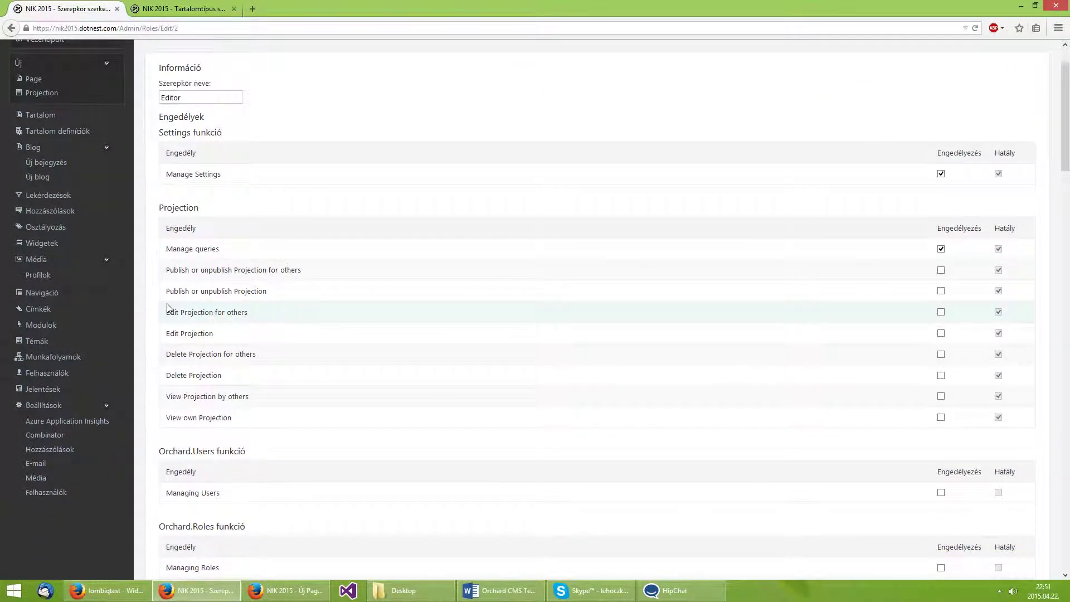
pyautogui.scroll(-5, 169, 254)
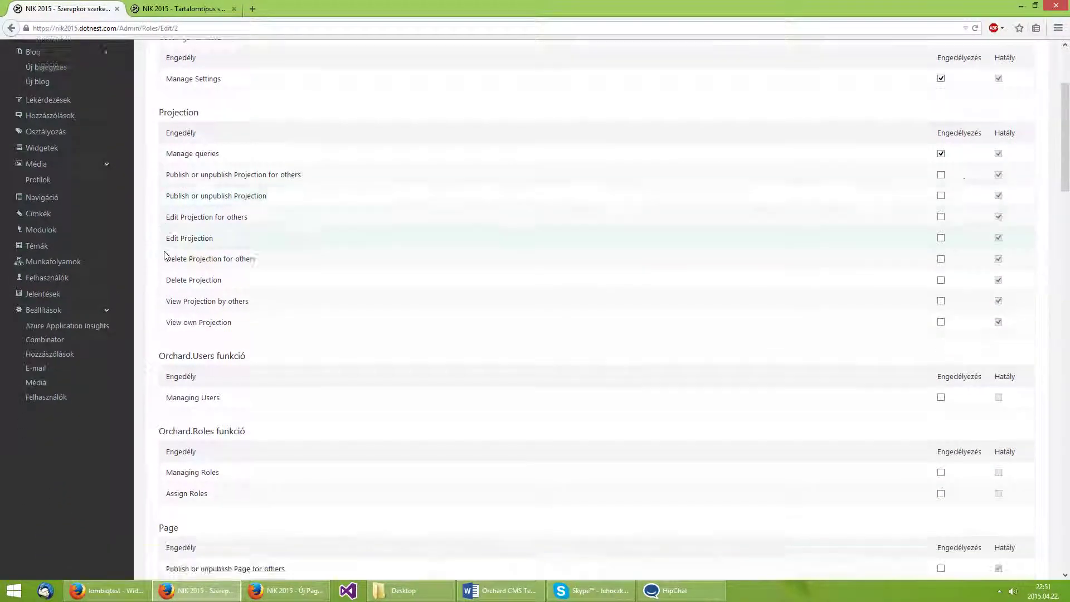
pyautogui.scroll(-2, 166, 255)
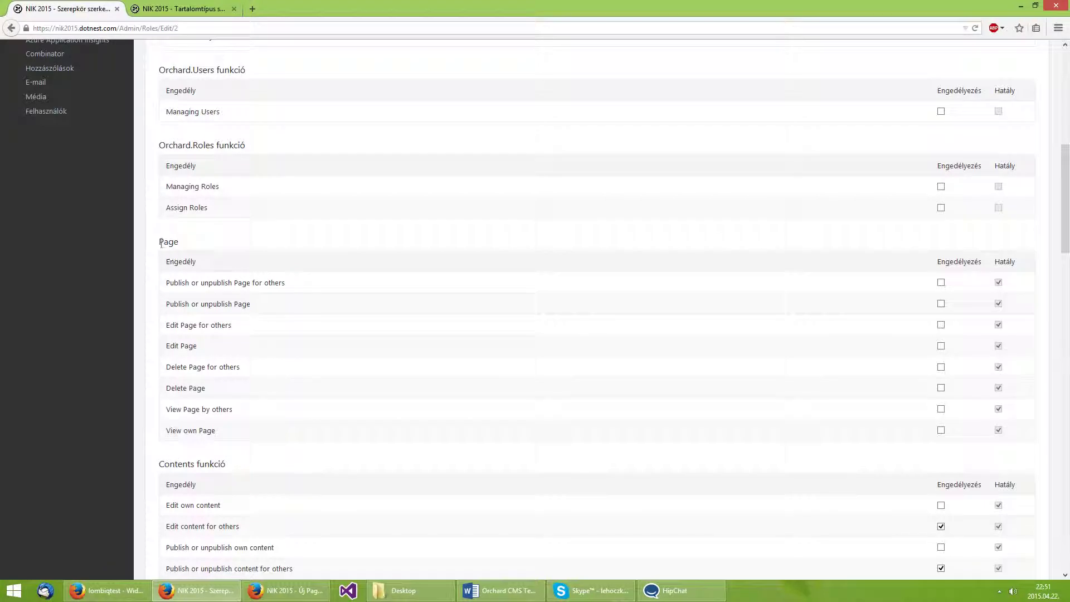
pyautogui.doubleClick(178, 243)
pyautogui.moveTo(173, 342); pyautogui.dragTo(195, 346)
pyautogui.moveTo(167, 389); pyautogui.dragTo(217, 390)
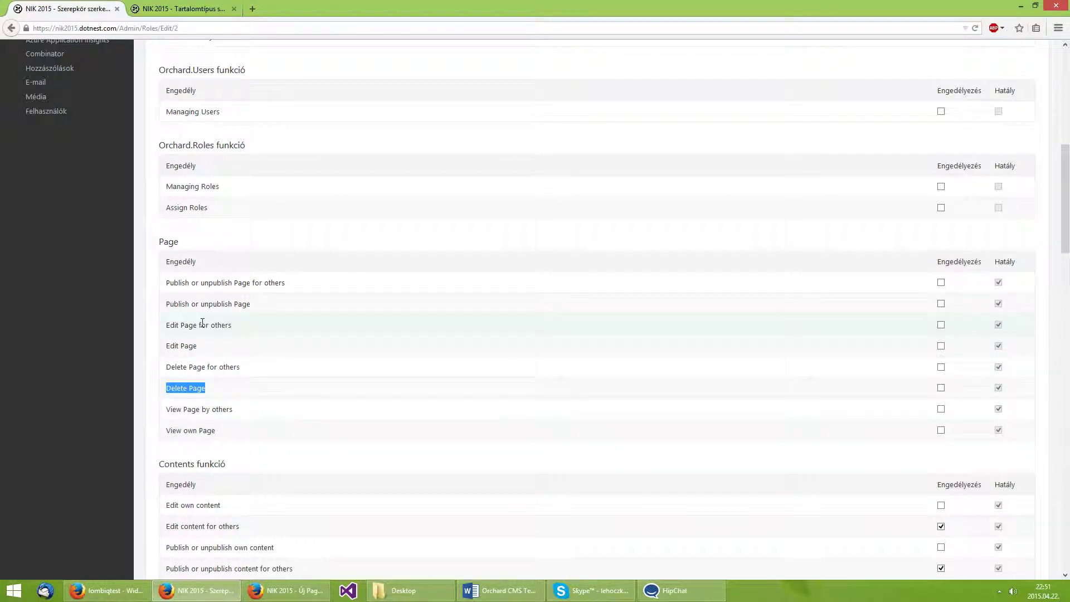
pyautogui.click(201, 9)
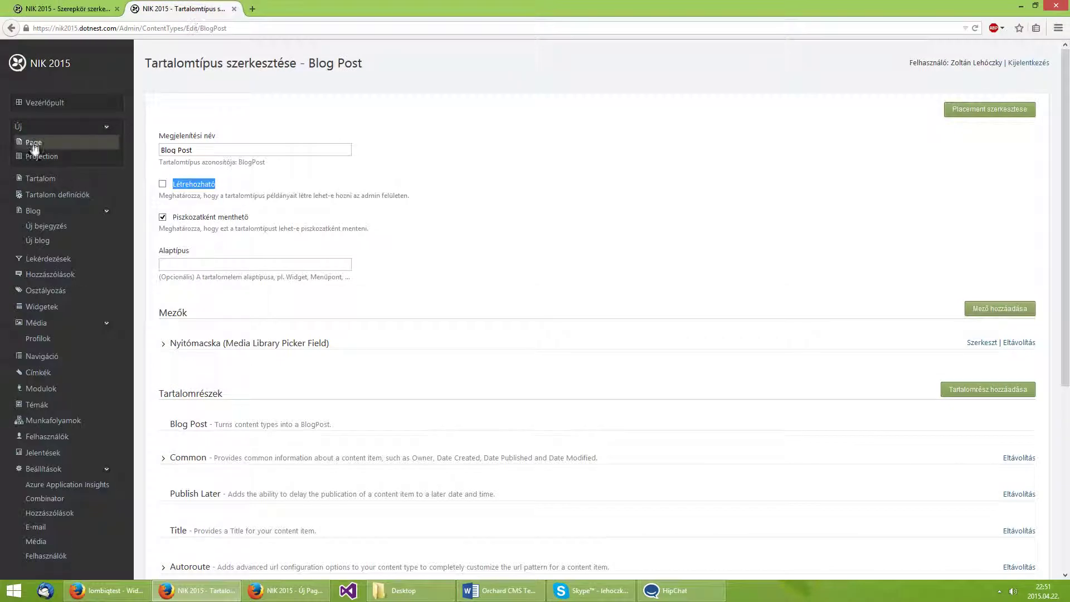
pyautogui.click(78, 9)
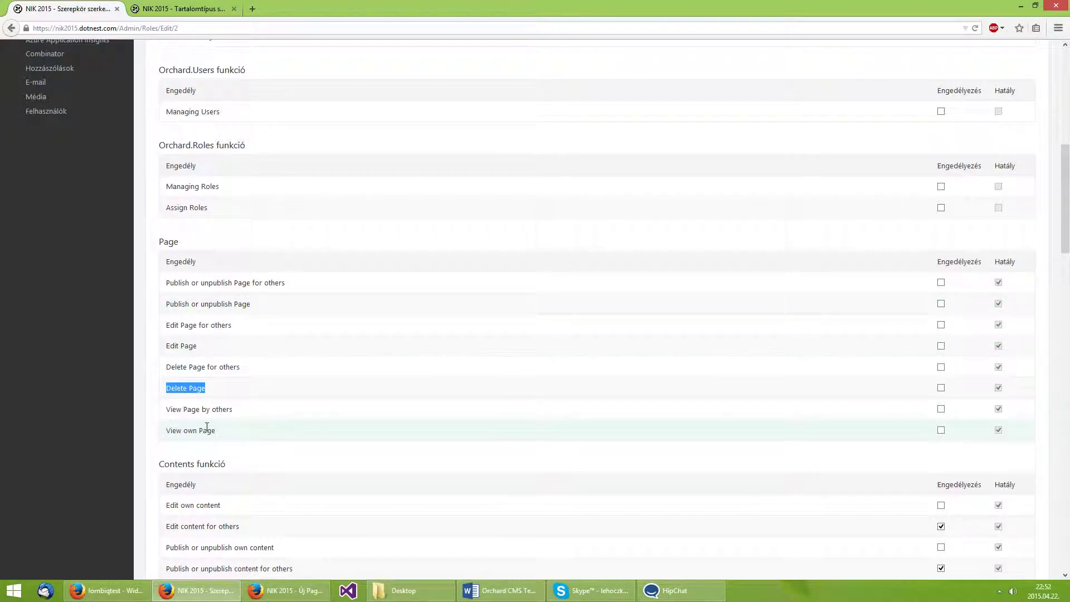
# Scroll down to the Orchard.Framework permissions and highlight all three.
pyautogui.scroll(-4, 207, 426)
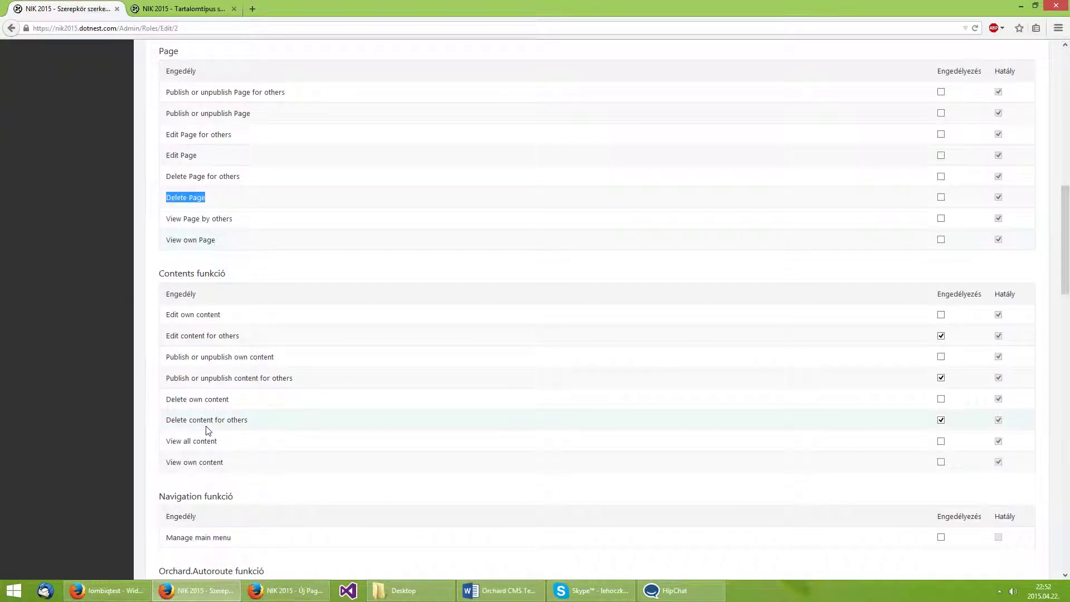
pyautogui.scroll(-14, 207, 430)
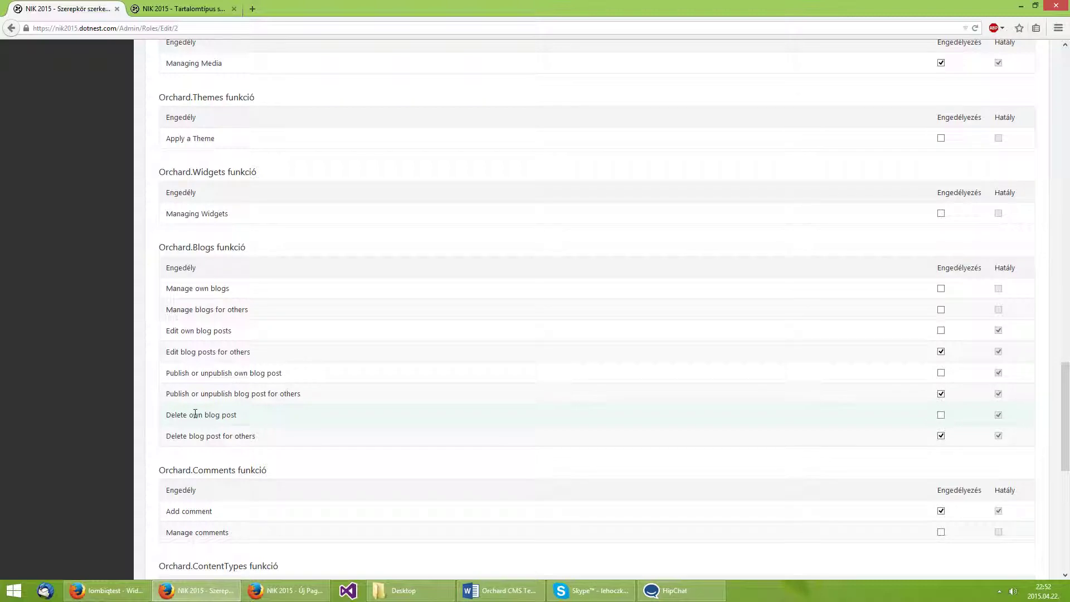
pyautogui.scroll(-7, 195, 413)
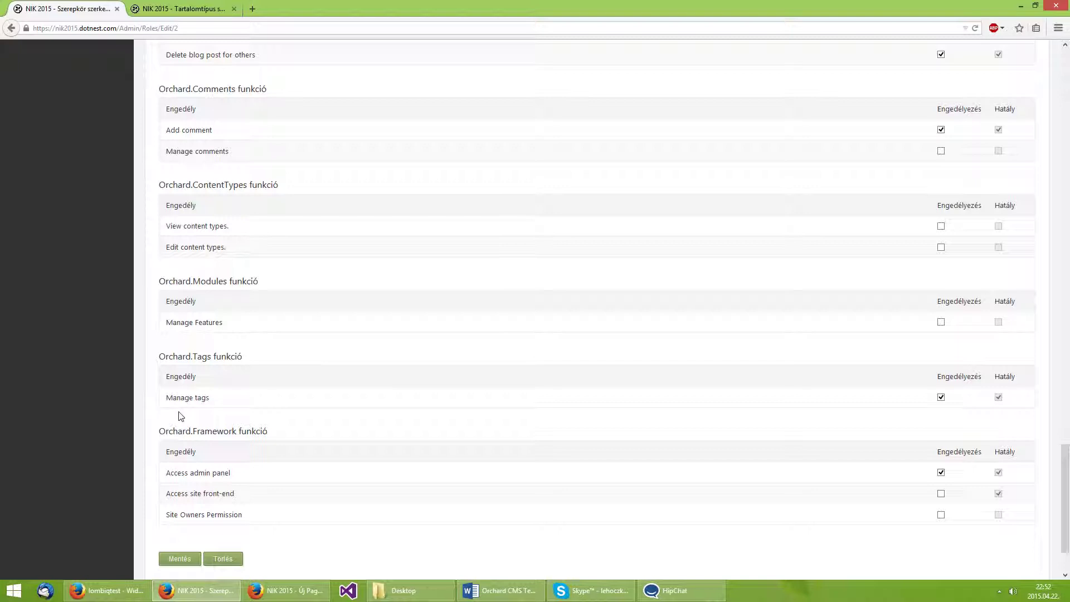
pyautogui.scroll(-3, 184, 346)
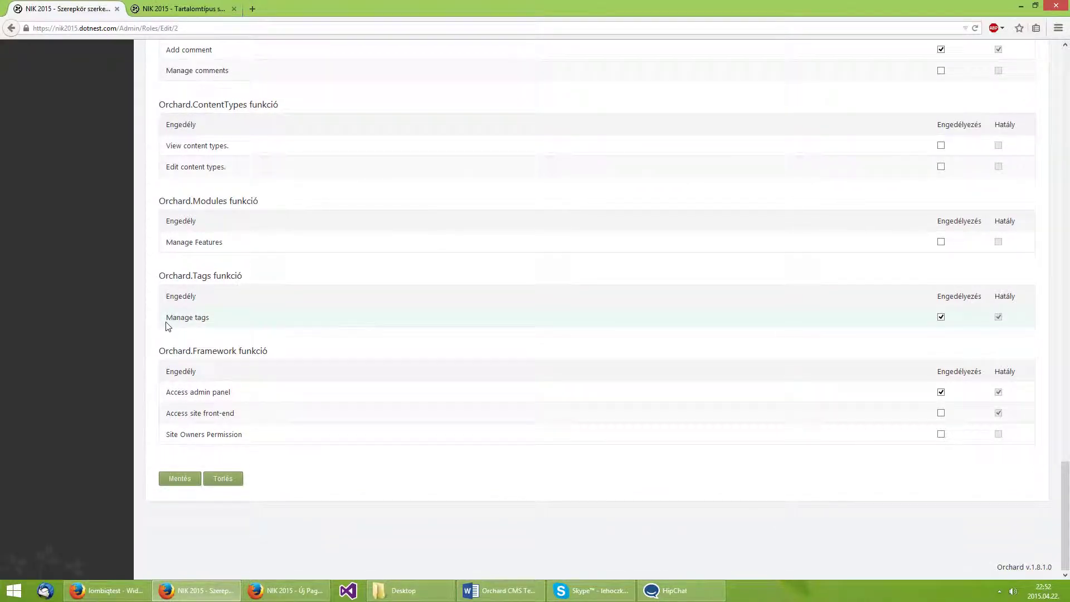
pyautogui.moveTo(248, 442); pyautogui.dragTo(159, 401)
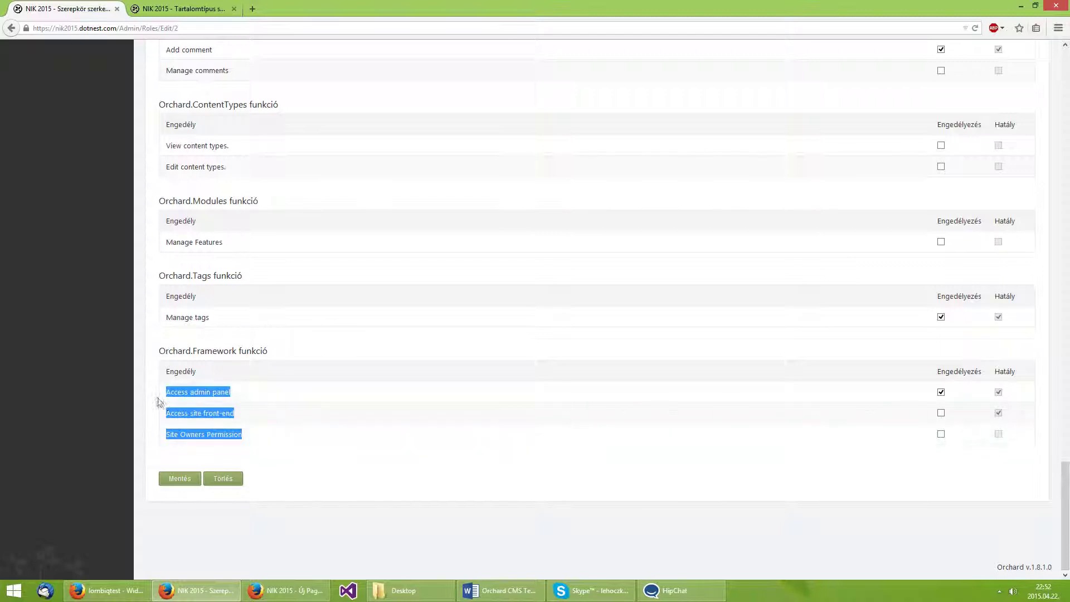
pyautogui.click(127, 410)
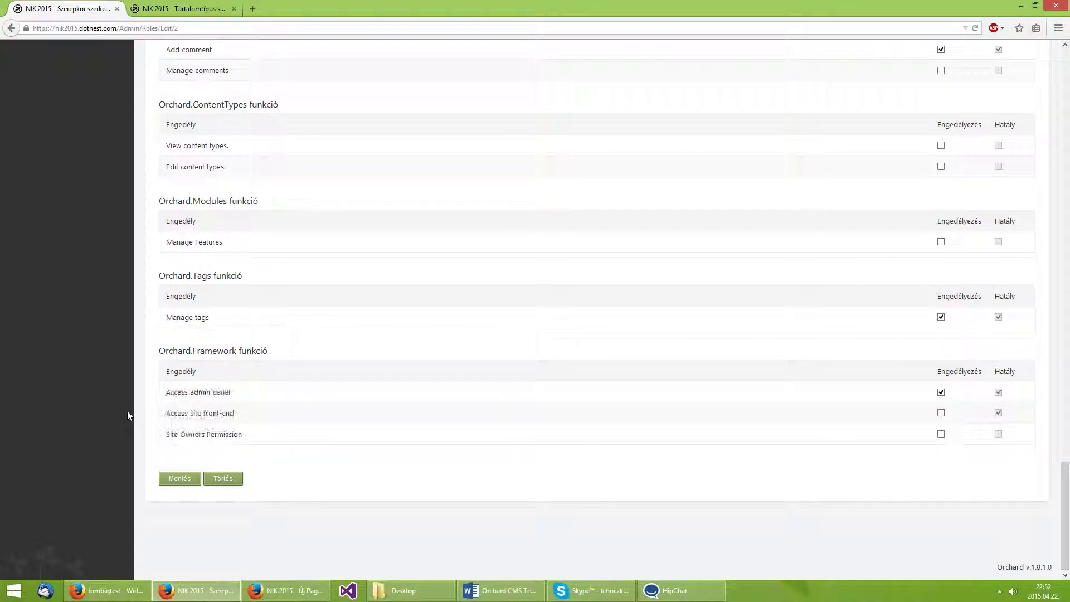
# Point out Access admin panel and Access site front-end, then bring the new Page form window forward.
pyautogui.moveTo(249, 397); pyautogui.dragTo(160, 395)
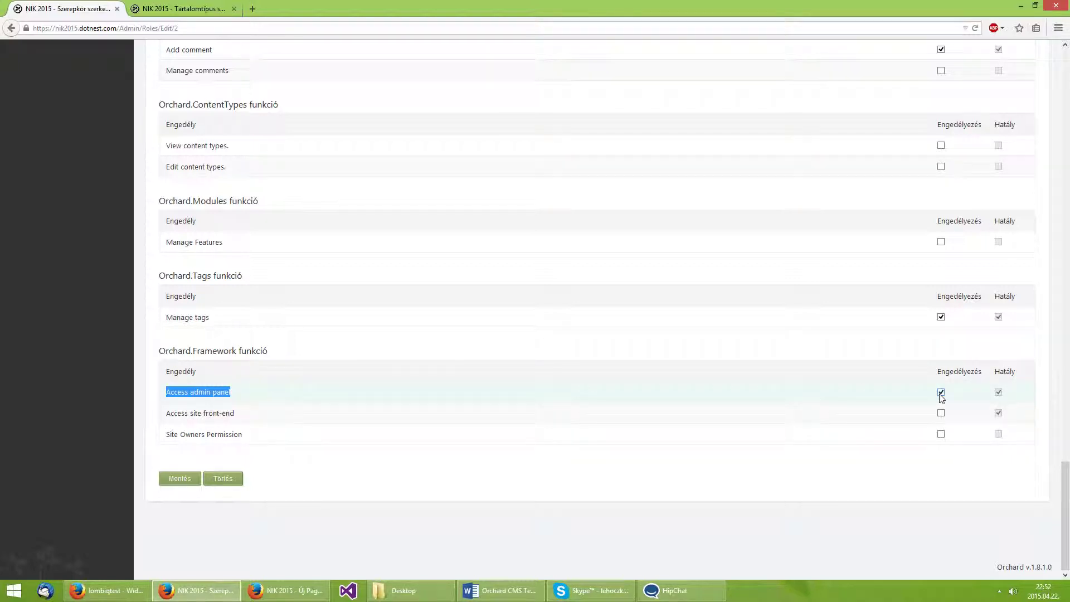
pyautogui.moveTo(255, 415); pyautogui.dragTo(168, 418)
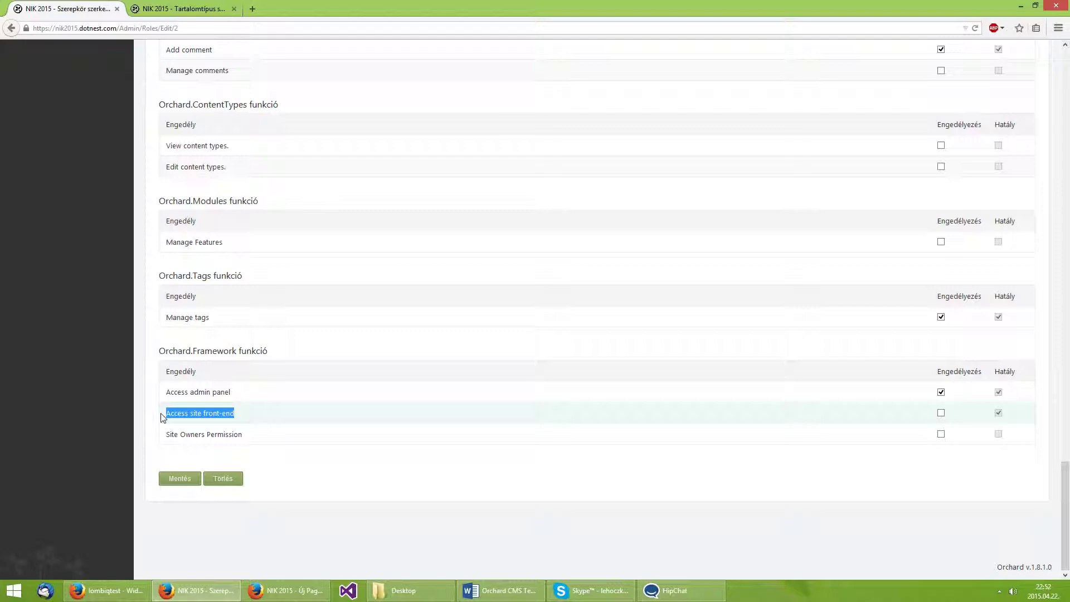
pyautogui.click(273, 589)
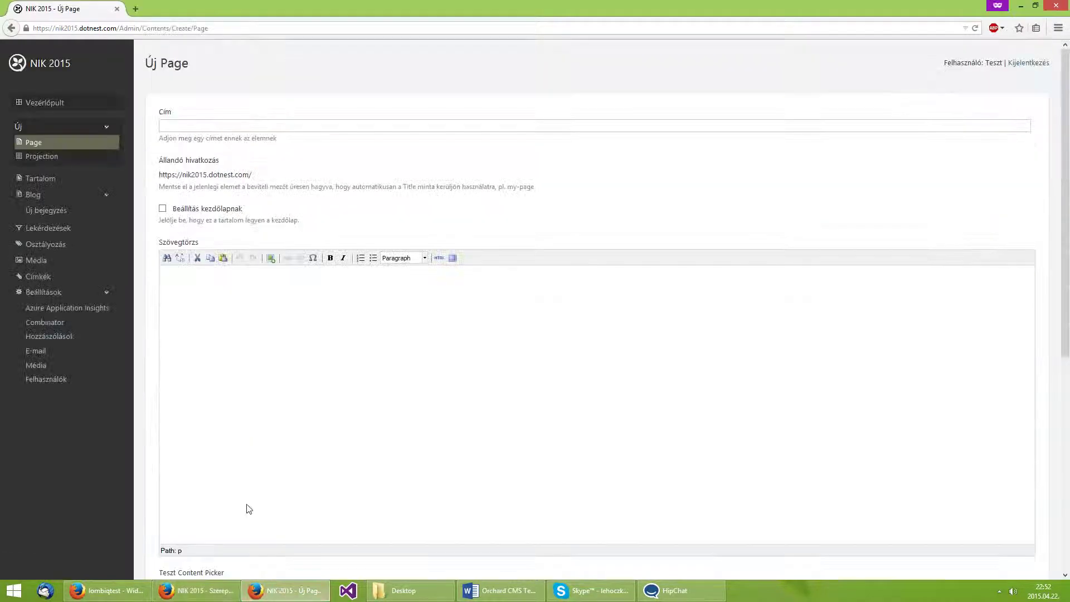
# Load the NIK 2015 home page, then return to the Editor role's Site Owners Permission row.
pyautogui.click(90, 75)
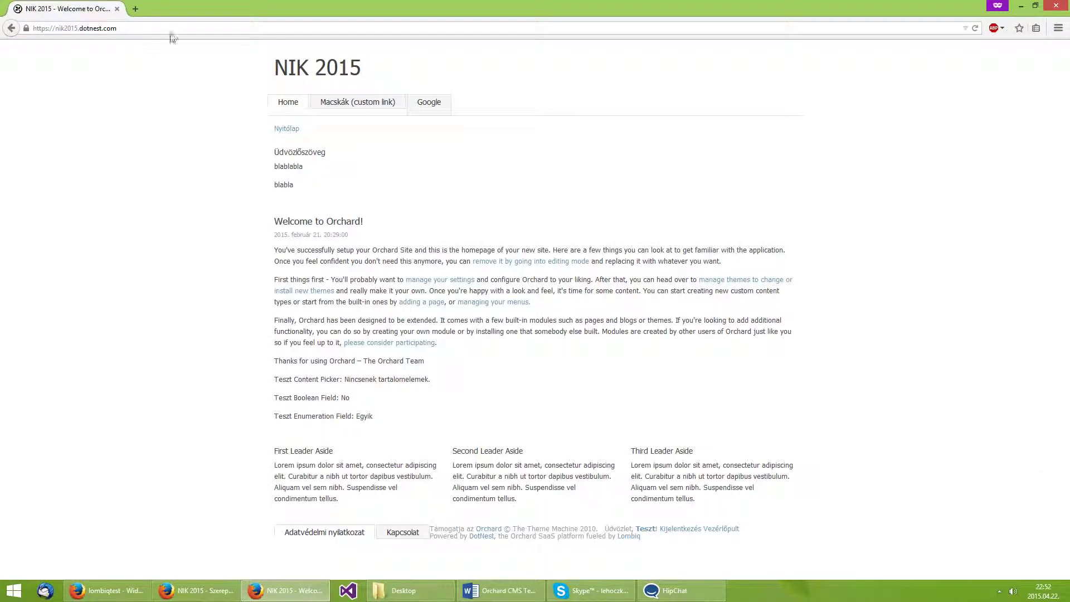
pyautogui.click(177, 595)
pyautogui.moveTo(243, 435); pyautogui.dragTo(162, 436)
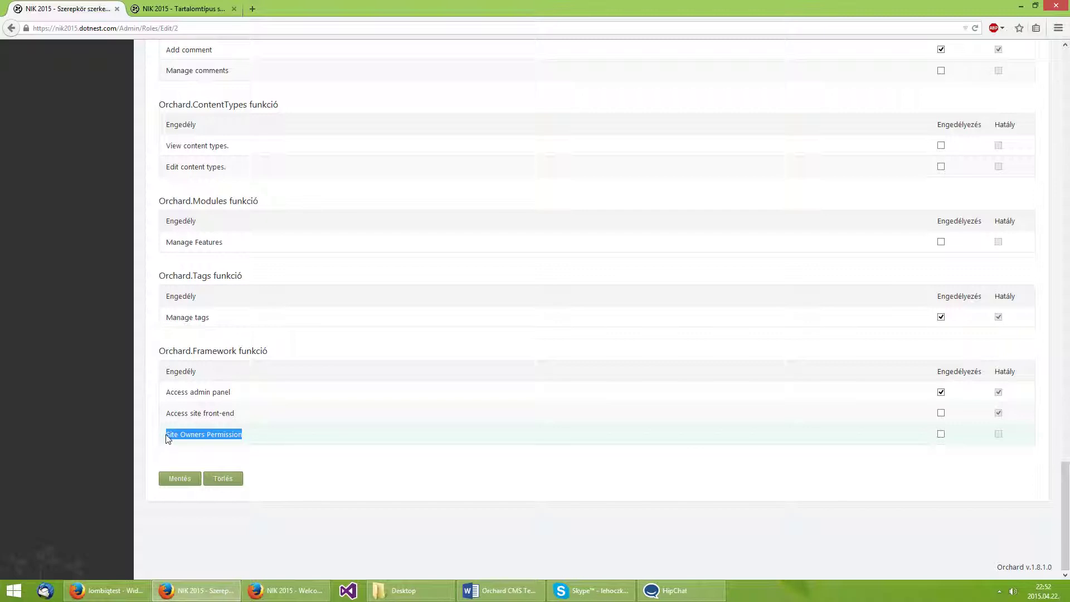
# Allow Site Owners Permission for the Editor role.
pyautogui.click(943, 434)
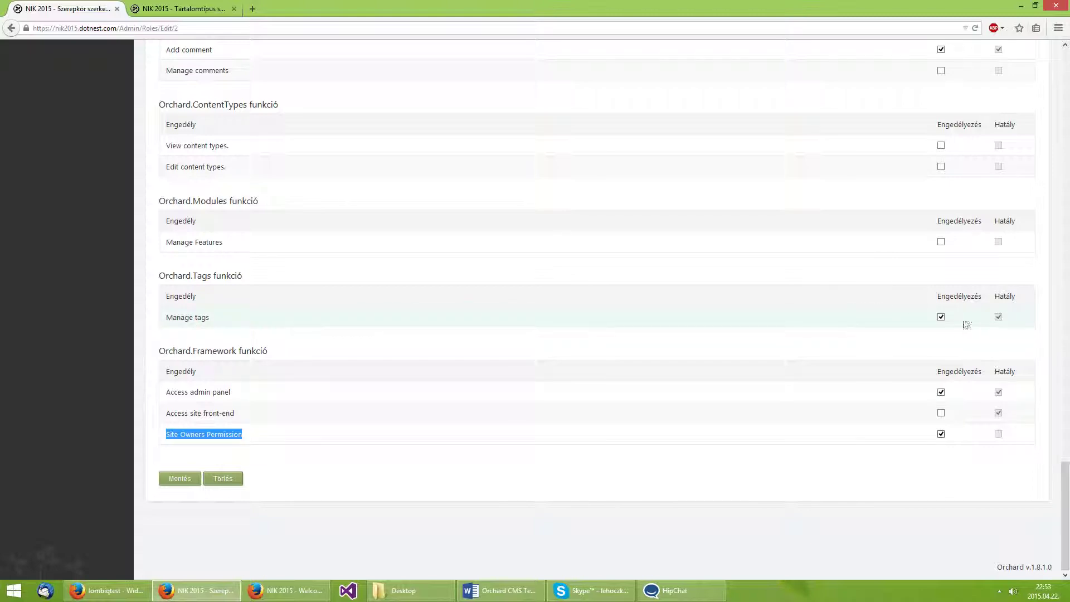
pyautogui.moveTo(1065, 515); pyautogui.dragTo(1068, 100)
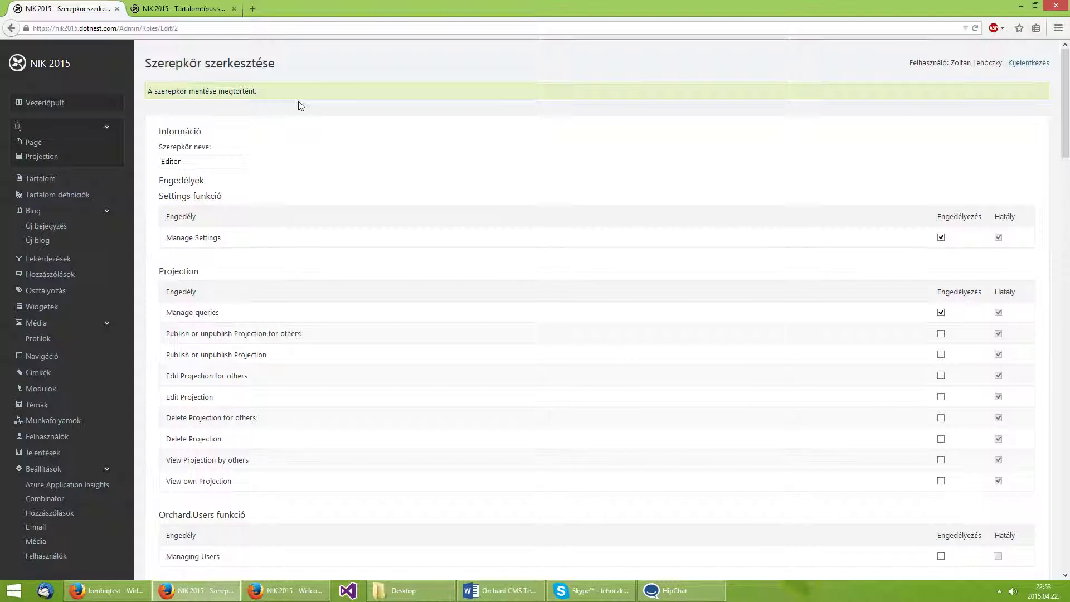
# Close the Blog Post tab, open Teszt Oldal for editing from Tartalom, and open Modulok in a new tab.
pyautogui.click(41, 179)
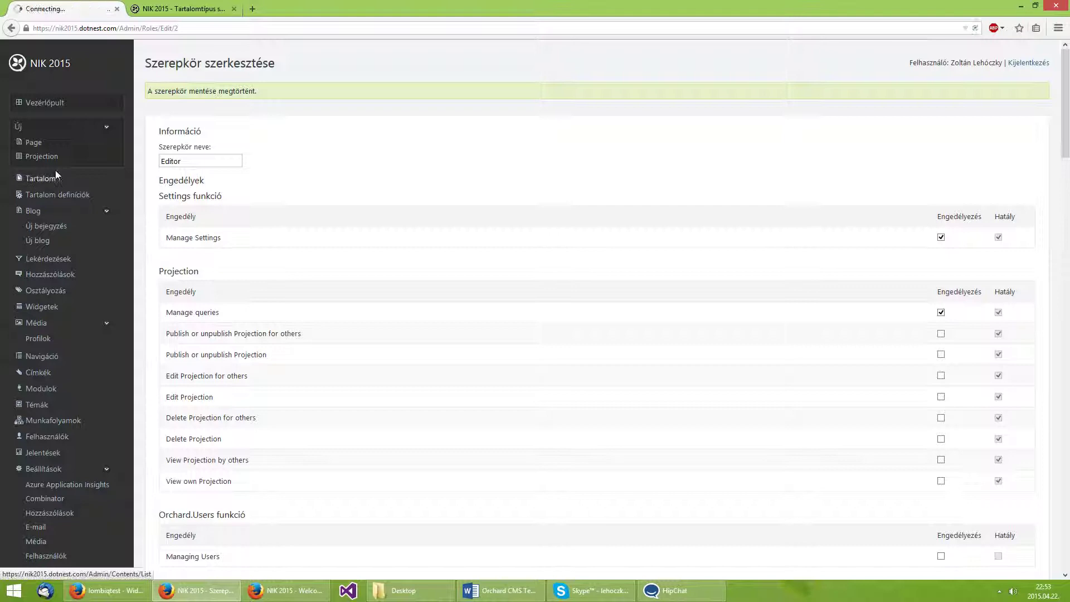
pyautogui.middleClick(171, 12)
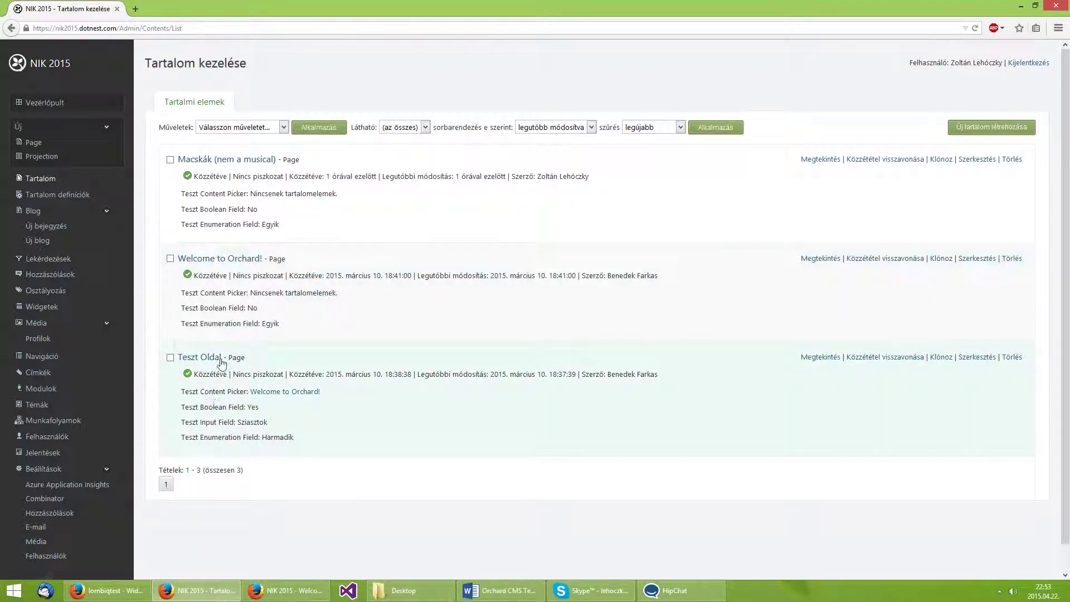
pyautogui.click(221, 361)
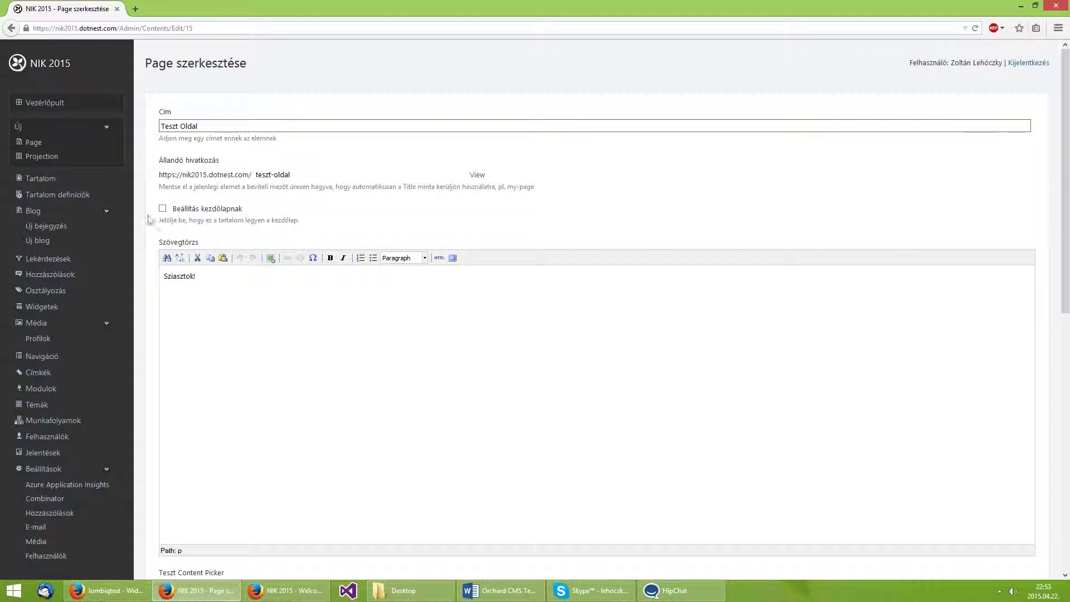
pyautogui.middleClick(40, 395)
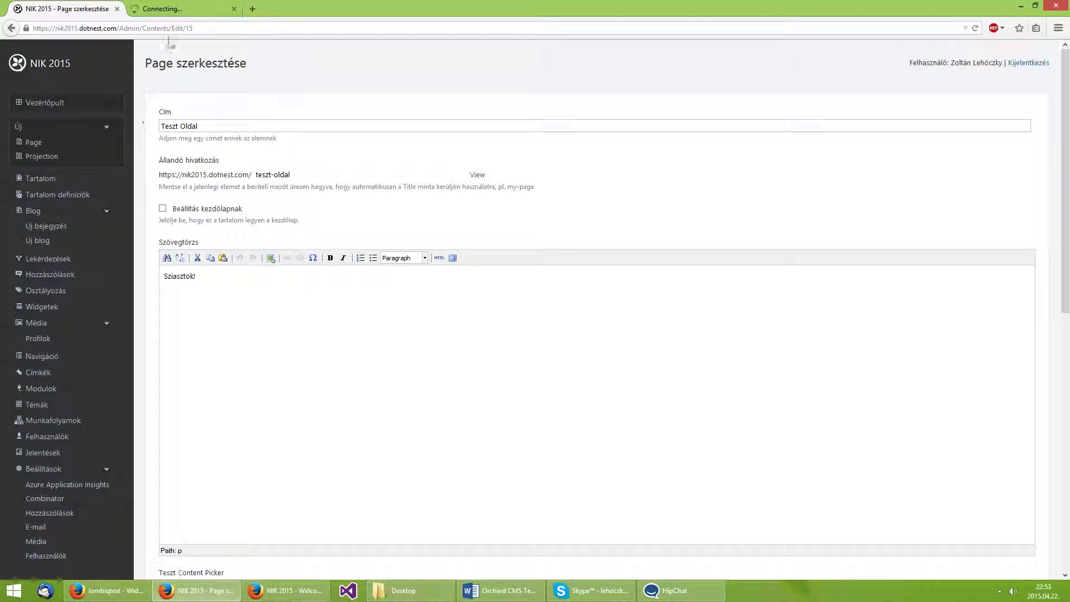
# Filter the modules by 'permi' and enable the Content Item Permissions feature.
pyautogui.click(175, 7)
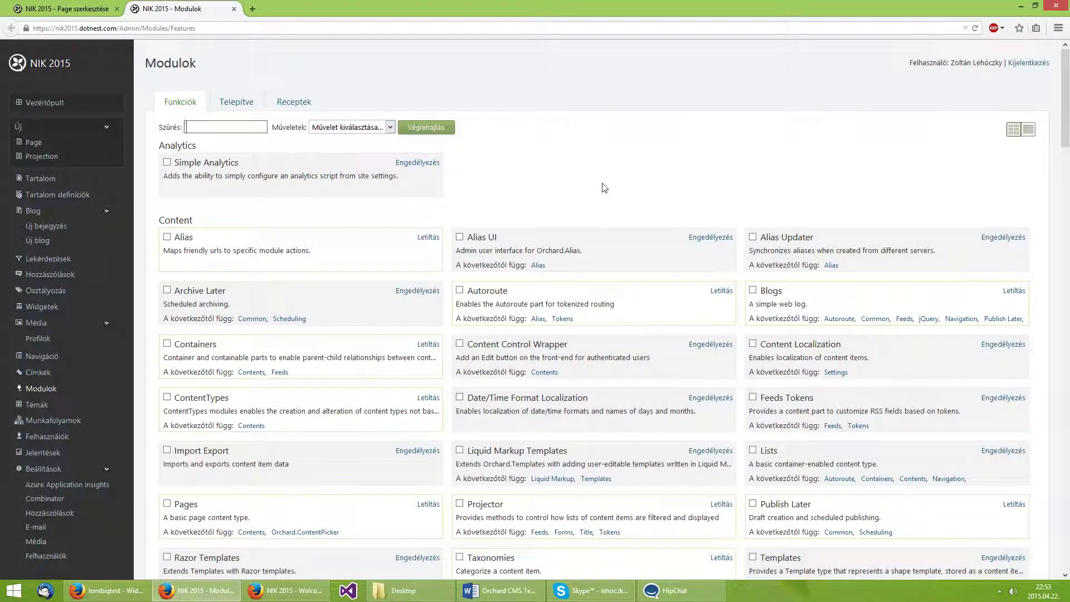
pyautogui.write('permi')
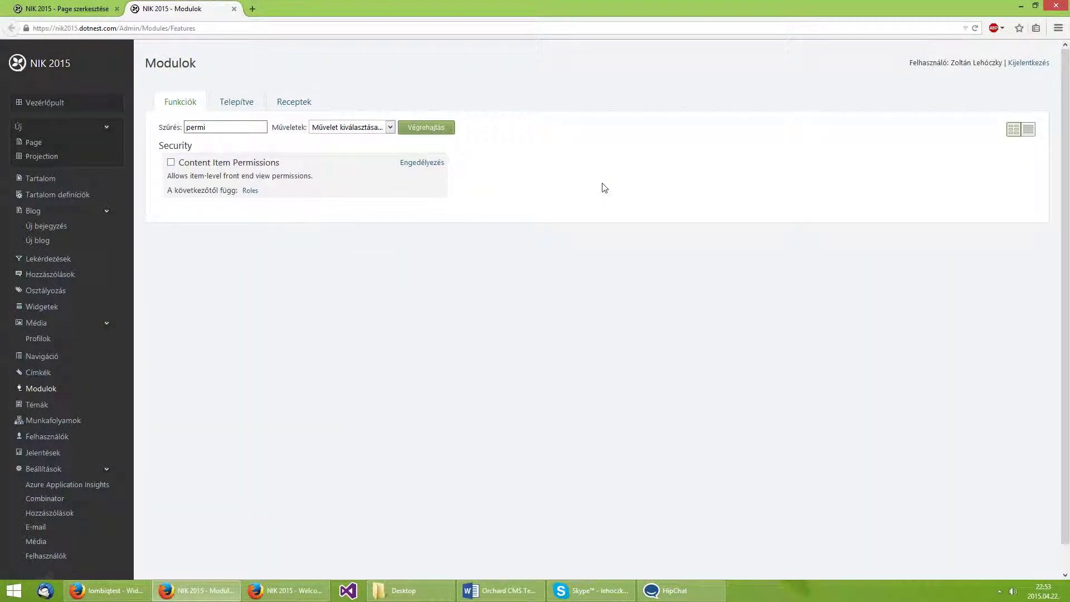
pyautogui.moveTo(284, 167); pyautogui.dragTo(174, 170)
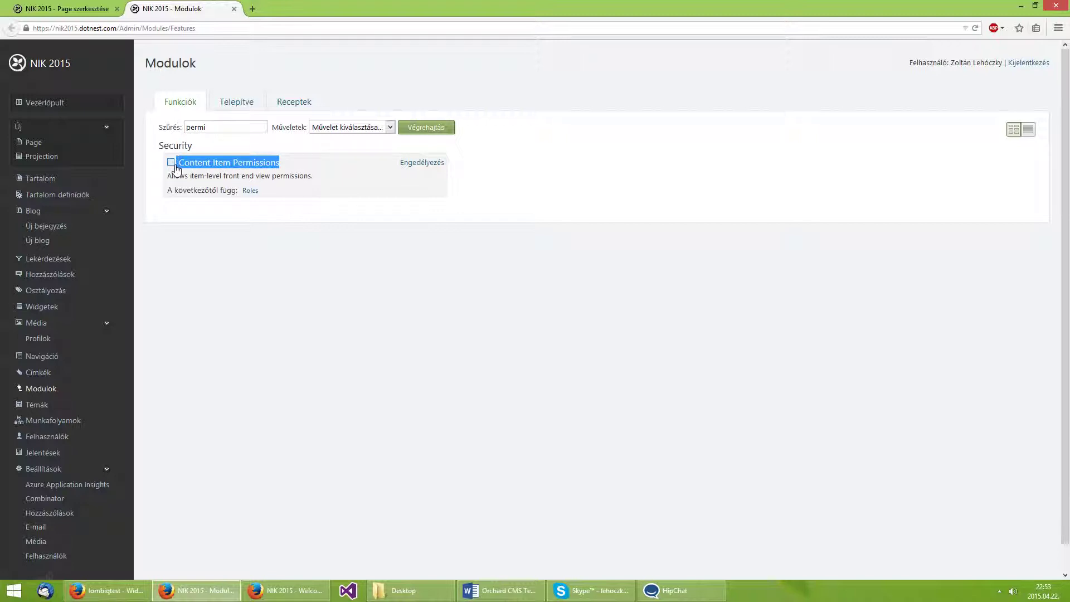
pyautogui.click(436, 165)
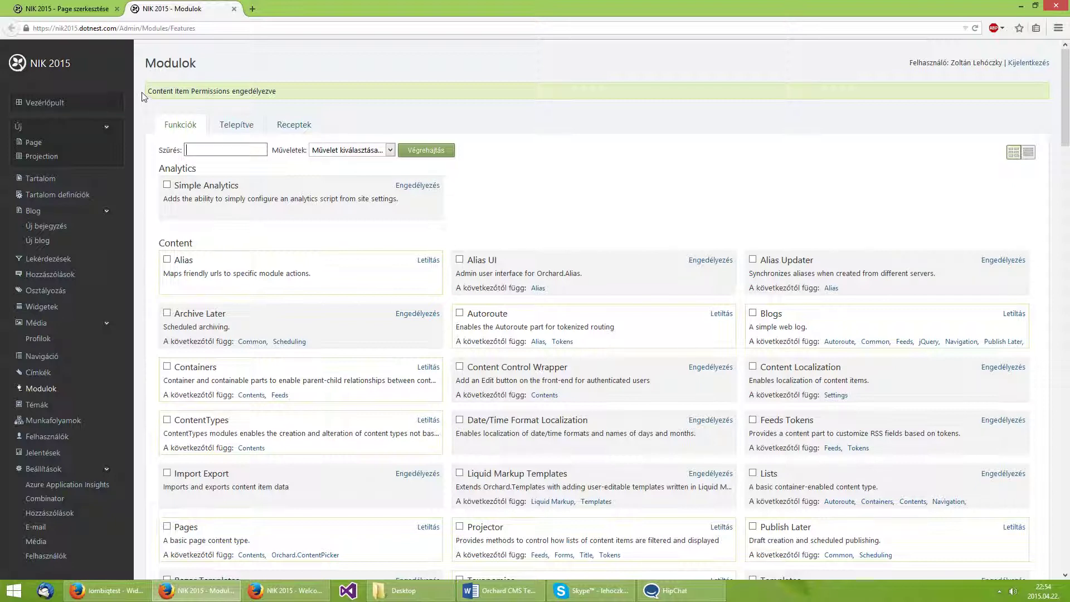
pyautogui.moveTo(147, 91); pyautogui.dragTo(270, 92)
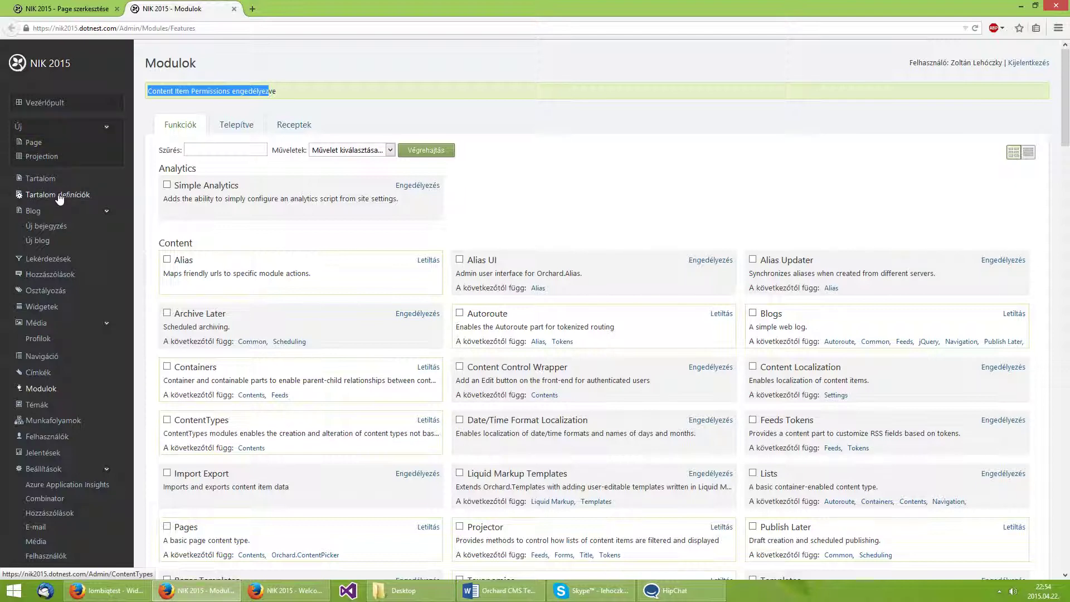
pyautogui.click(56, 9)
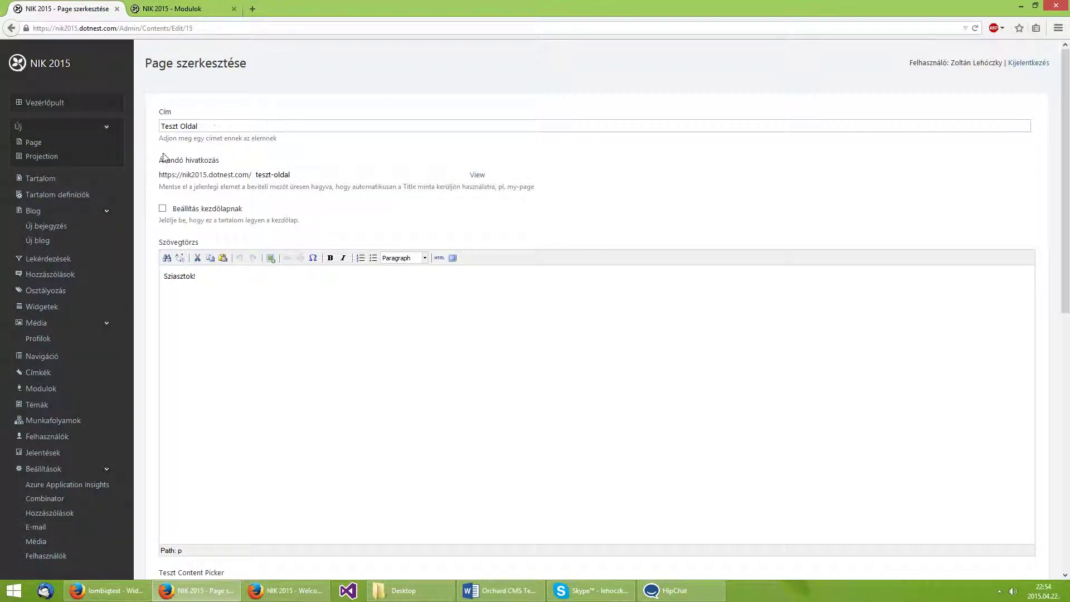
pyautogui.click(167, 9)
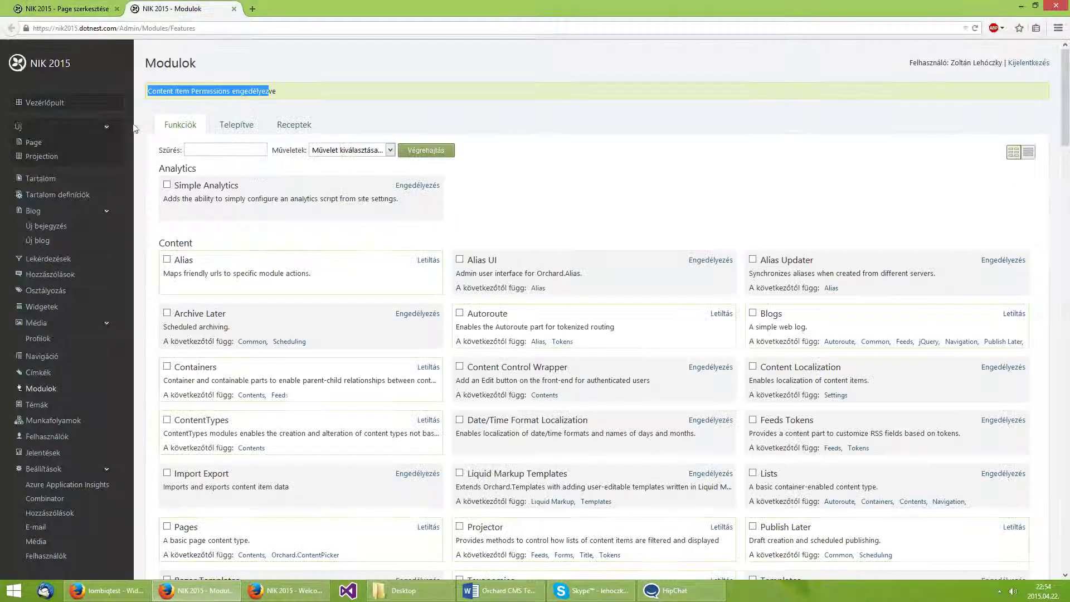
# Filter content types by 'page' and attach the Content Permissions part to the Page type.
pyautogui.click(49, 199)
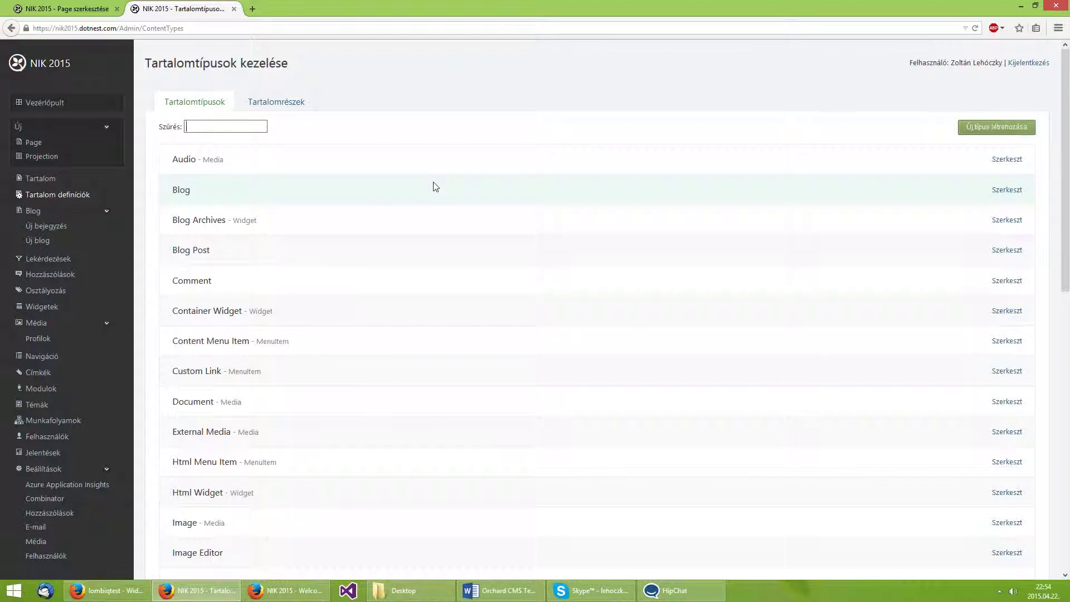
pyautogui.write('page')
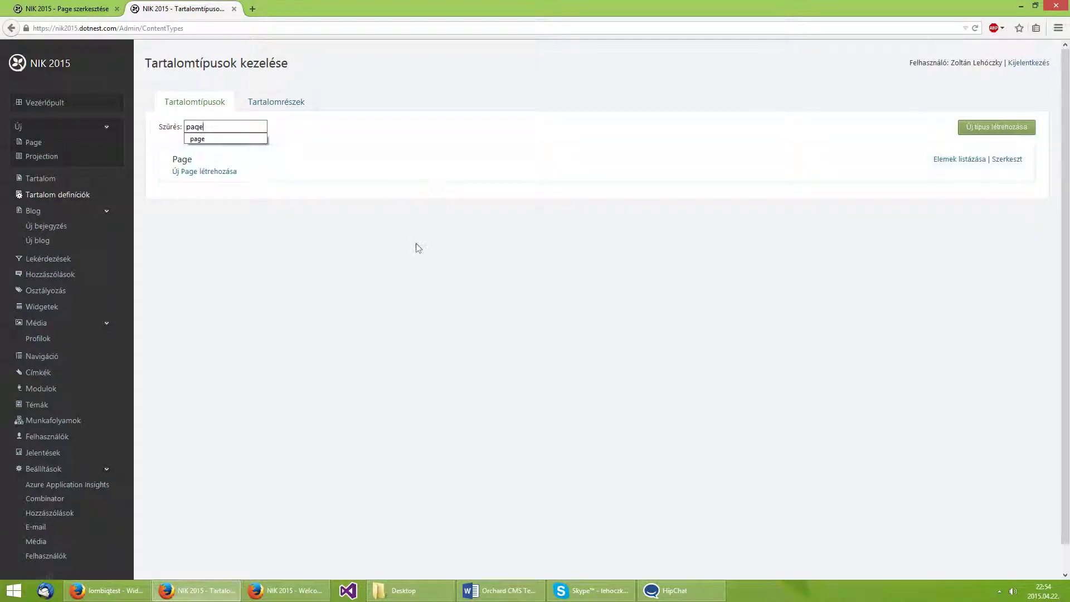
pyautogui.click(416, 244)
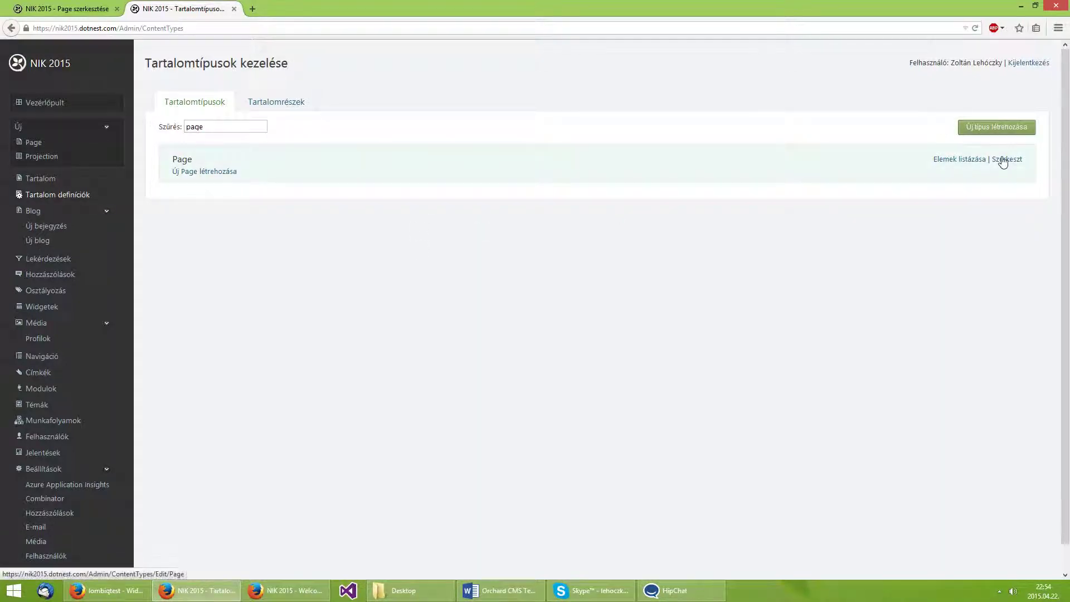
pyautogui.click(969, 159)
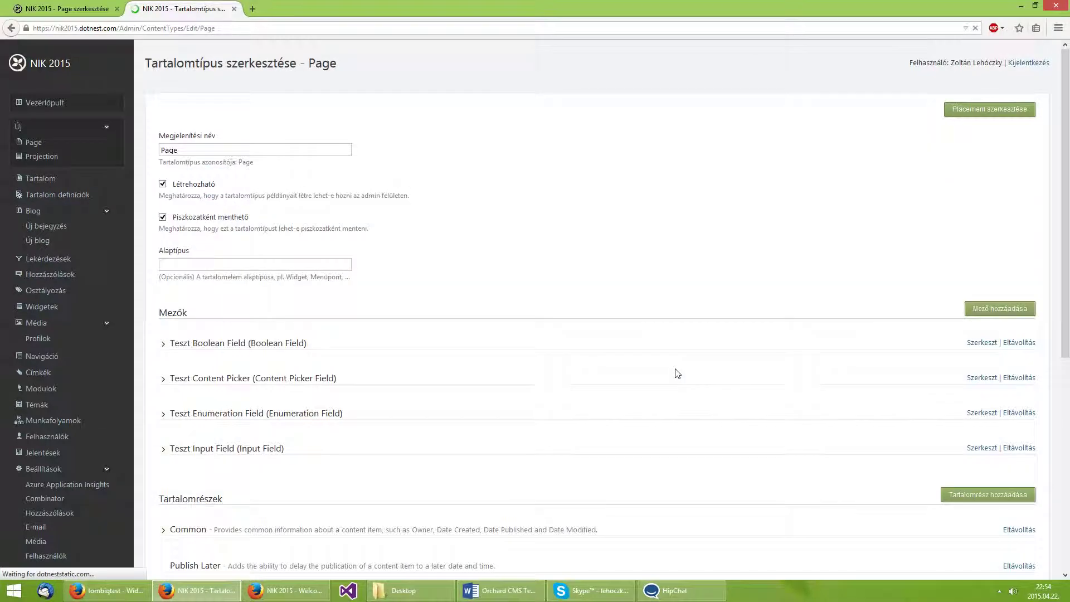
pyautogui.scroll(-3, 353, 308)
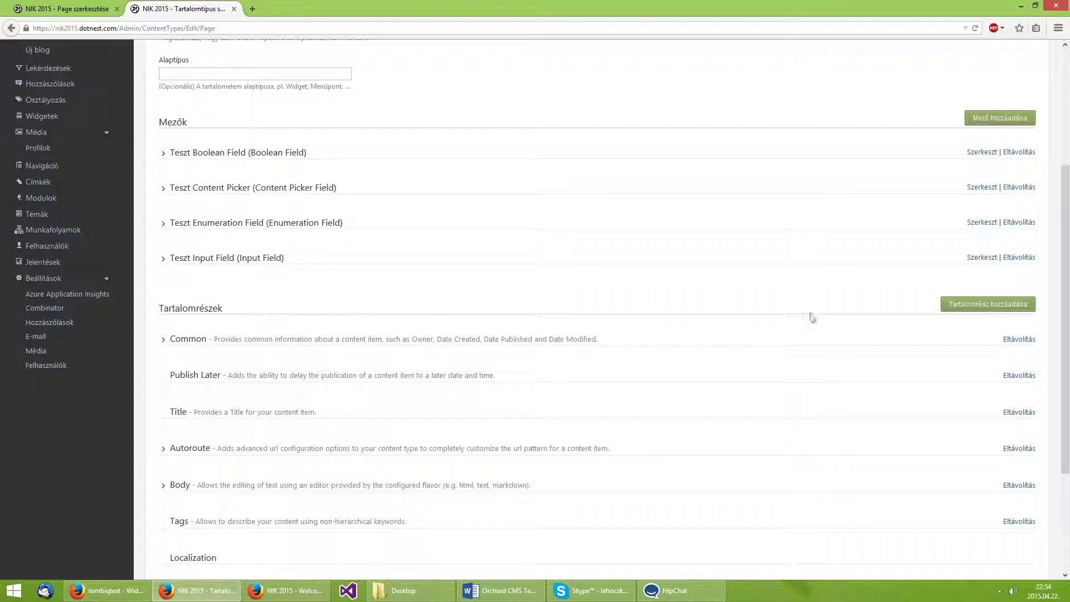
pyautogui.click(970, 304)
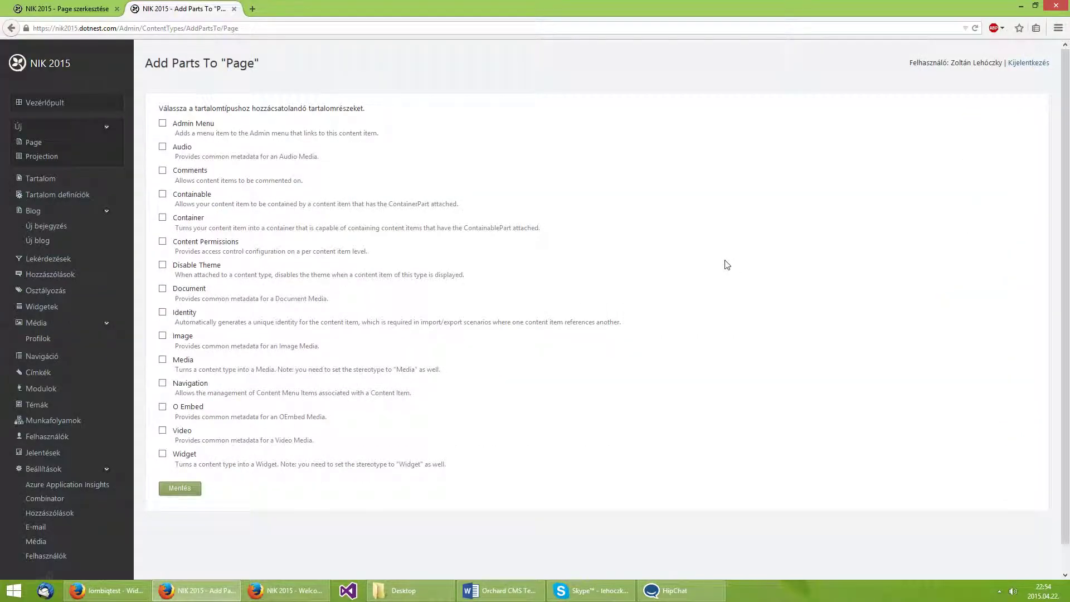
pyautogui.click(200, 246)
pyautogui.click(180, 489)
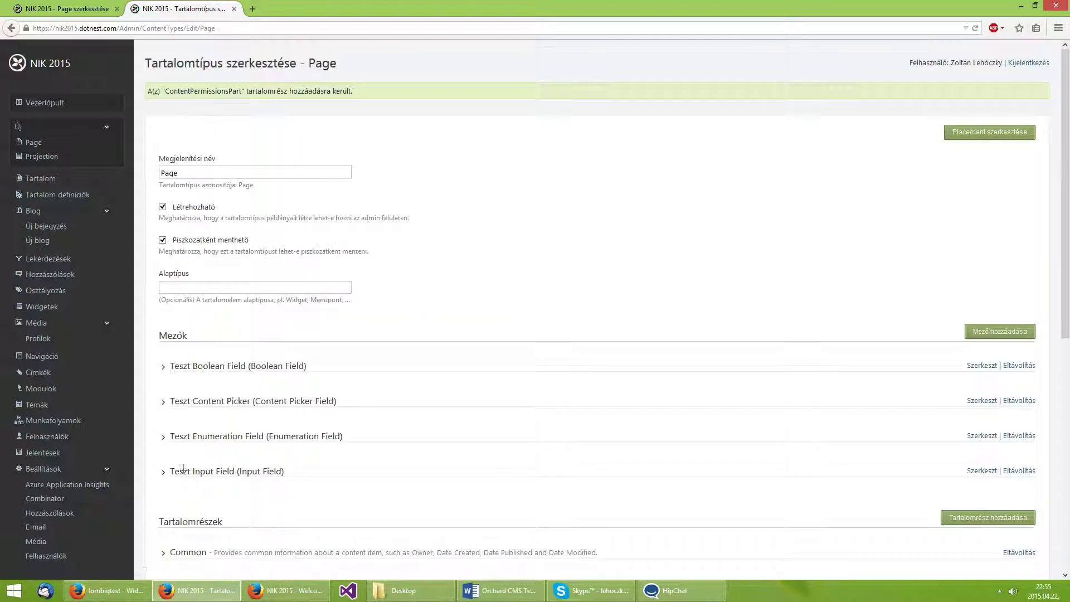
# Expand the Page type's Content Permissions settings and review the view and edit columns.
pyautogui.scroll(-1, 220, 377)
pyautogui.scroll(-6, 220, 378)
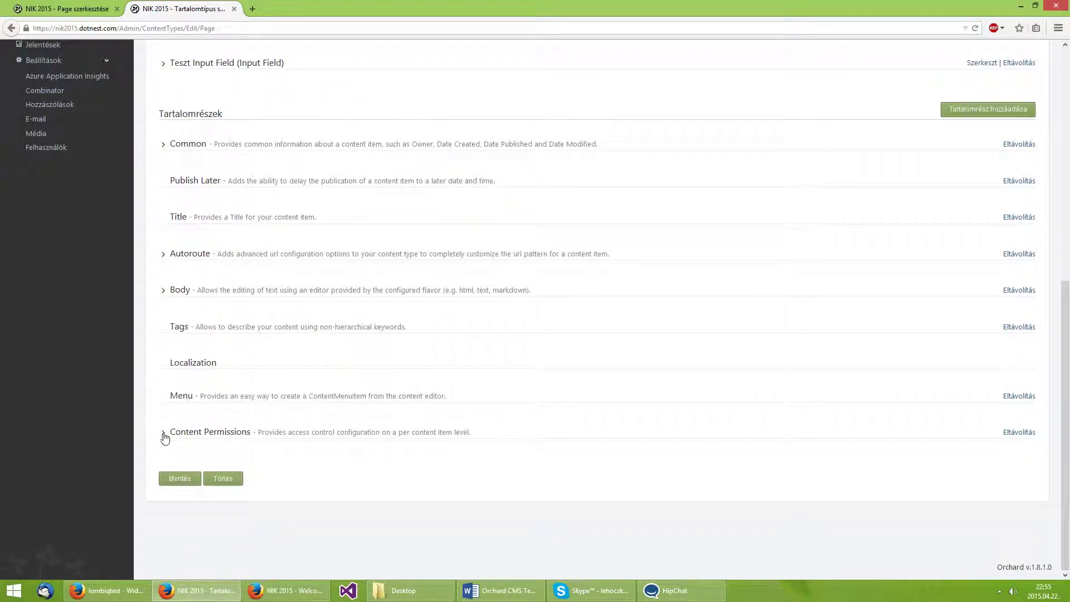
pyautogui.click(164, 432)
pyautogui.scroll(-6, 173, 412)
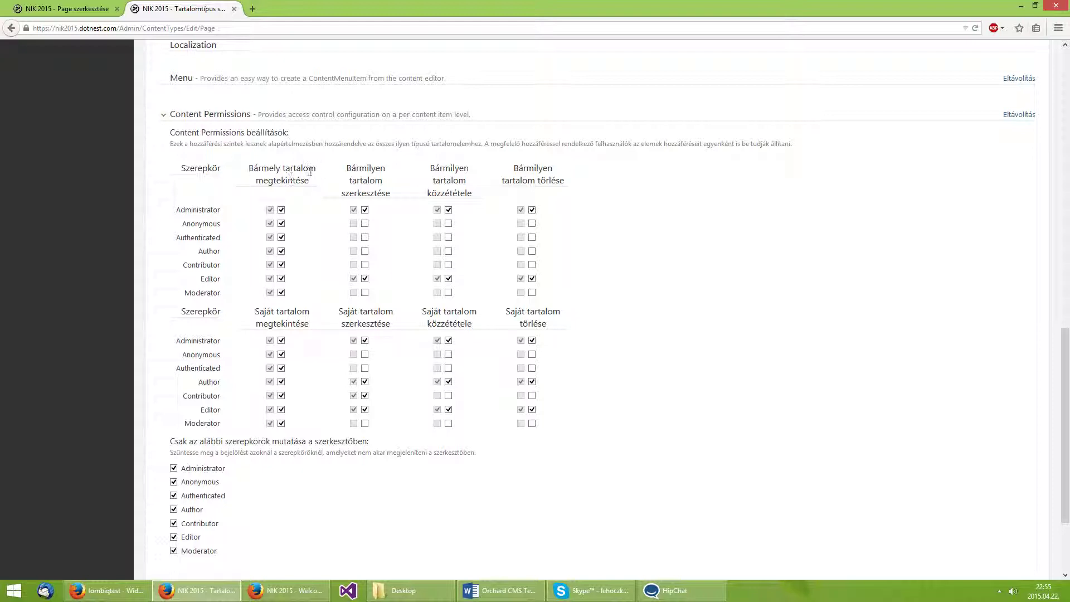
pyautogui.doubleClick(288, 180)
pyautogui.doubleClick(377, 192)
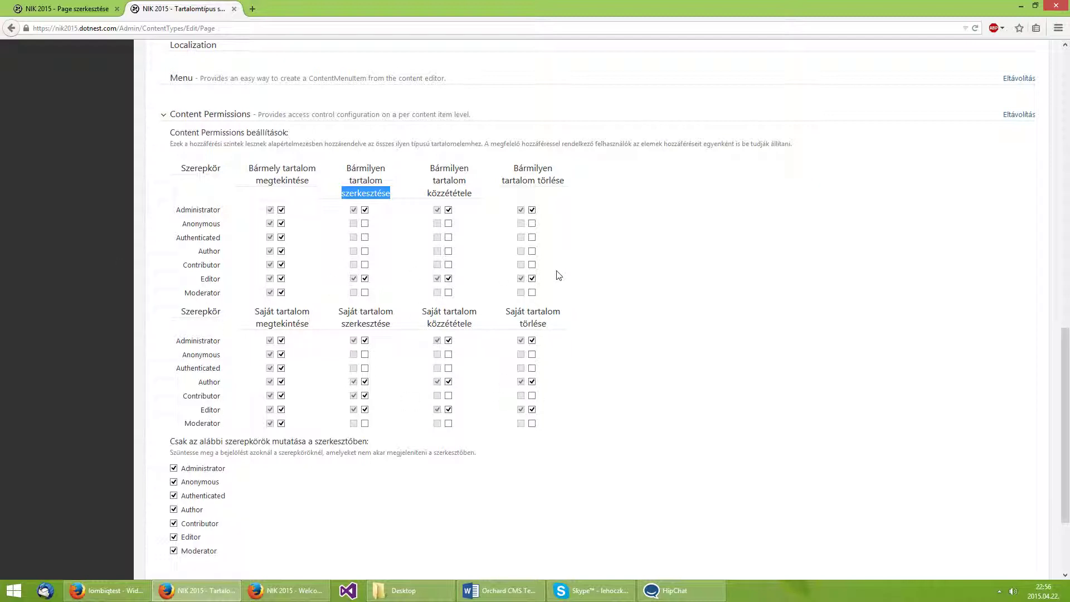
pyautogui.click(548, 421)
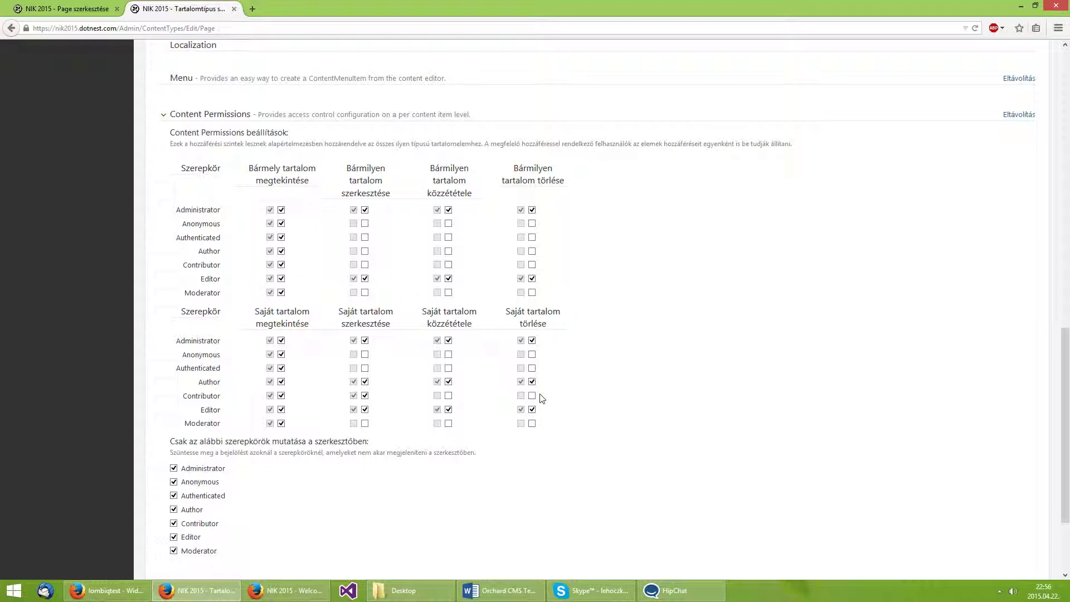
pyautogui.scroll(-2, 374, 329)
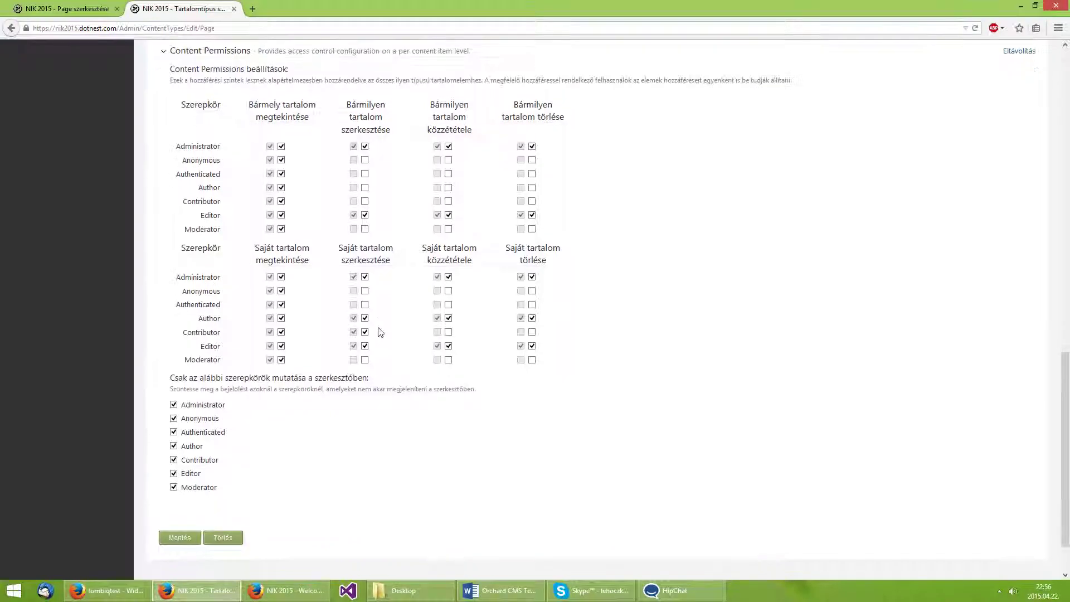
# Untick Administrator, Author, Contributor, Editor and Moderator from the editor roles and save.
pyautogui.click(201, 409)
pyautogui.moveTo(224, 424); pyautogui.dragTo(184, 438)
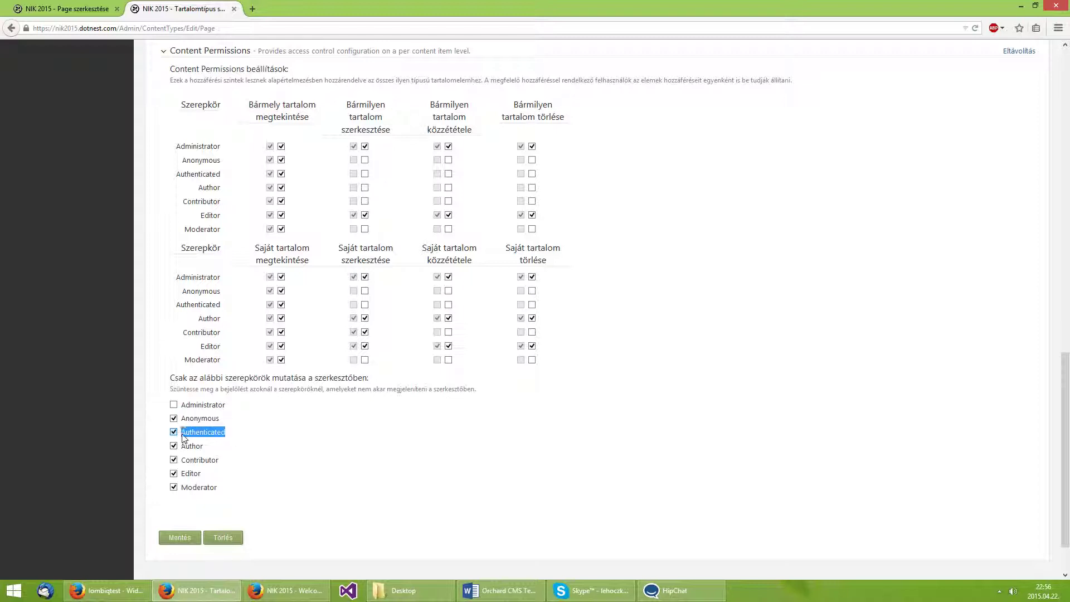
pyautogui.click(199, 462)
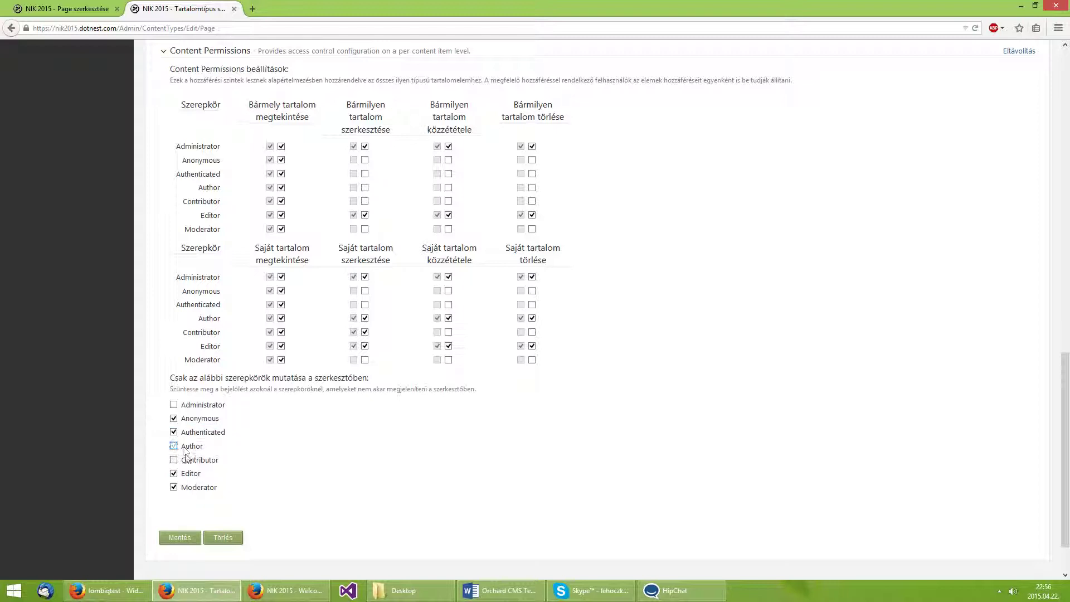
pyautogui.click(187, 448)
pyautogui.click(192, 474)
pyautogui.click(201, 488)
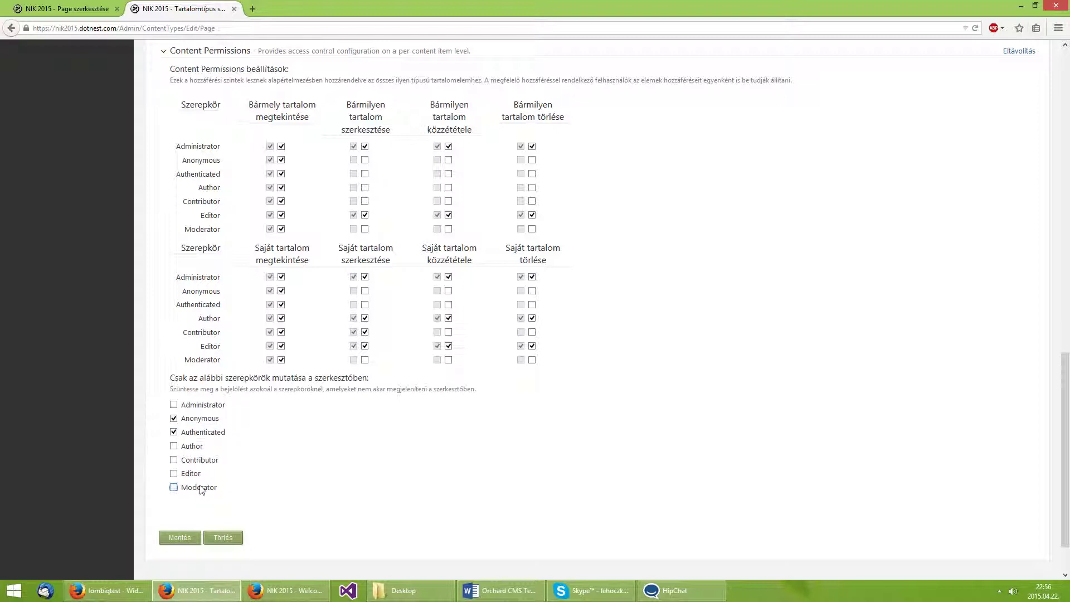
pyautogui.click(189, 541)
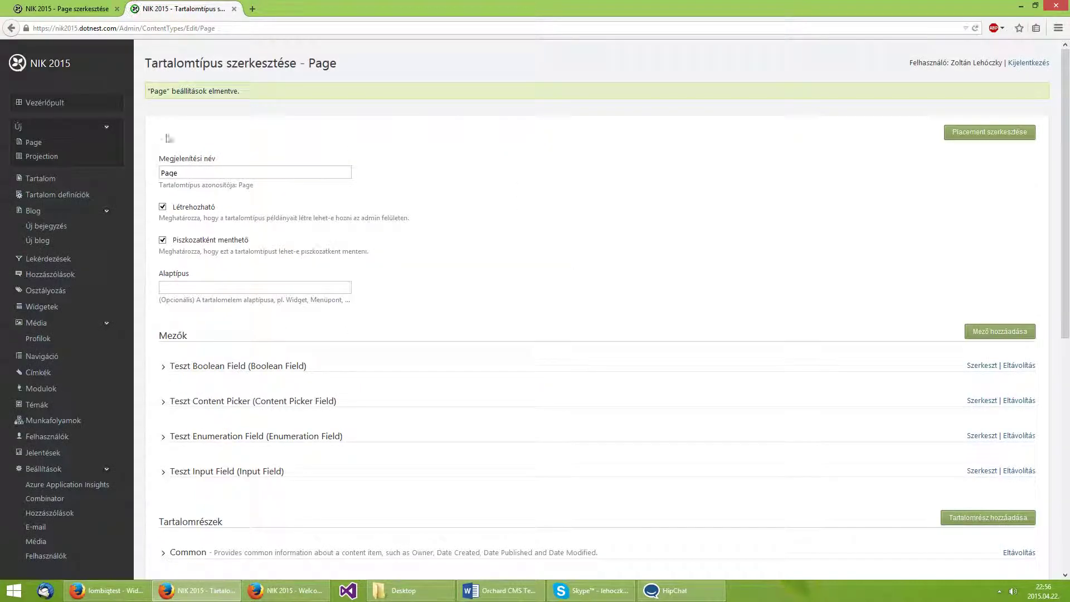
# Close the content type tab and reload the Teszt Oldal editor to reveal per-item access settings.
pyautogui.middleClick(196, 5)
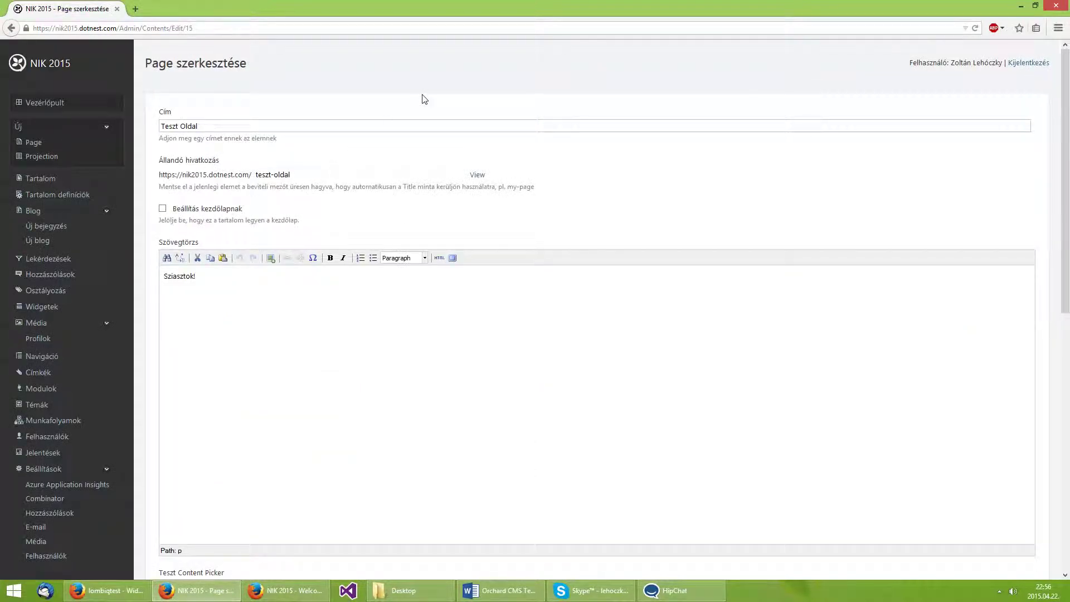
pyautogui.press('F5')
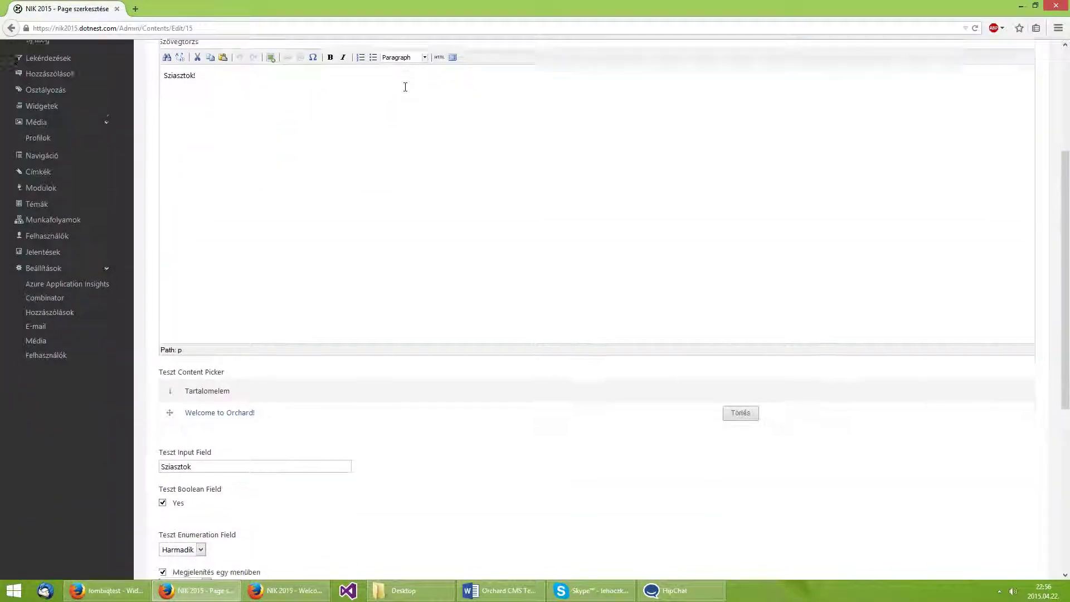
pyautogui.scroll(-3, 405, 87)
pyautogui.scroll(-3, 405, 88)
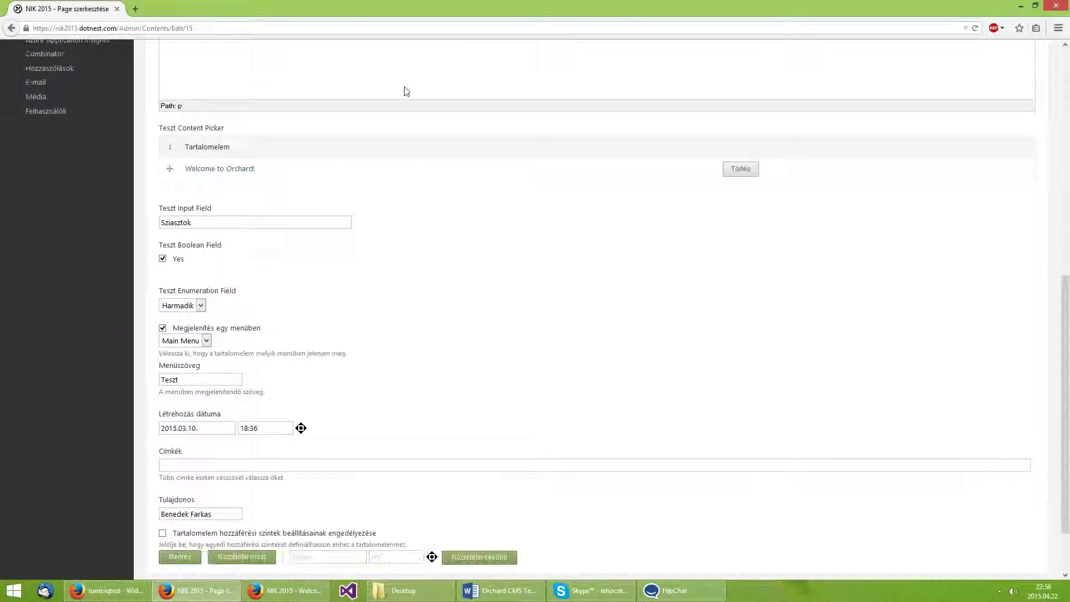
pyautogui.scroll(-3, 402, 88)
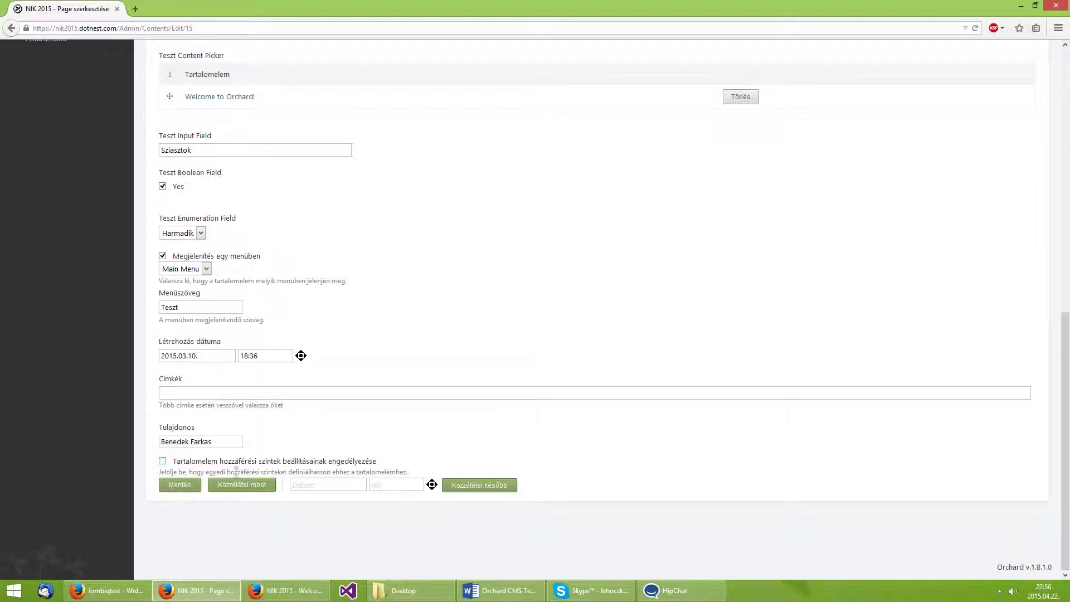
# Turn on item-level access settings for Teszt Oldal and review the Anonymous and Authenticated roles.
pyautogui.click(162, 462)
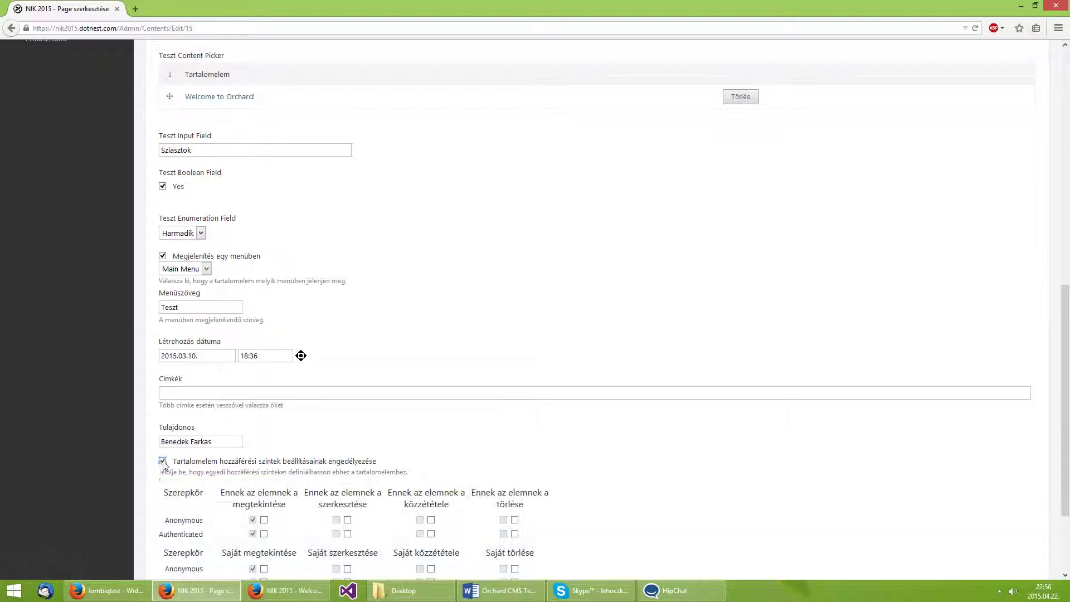
pyautogui.scroll(-3, 162, 467)
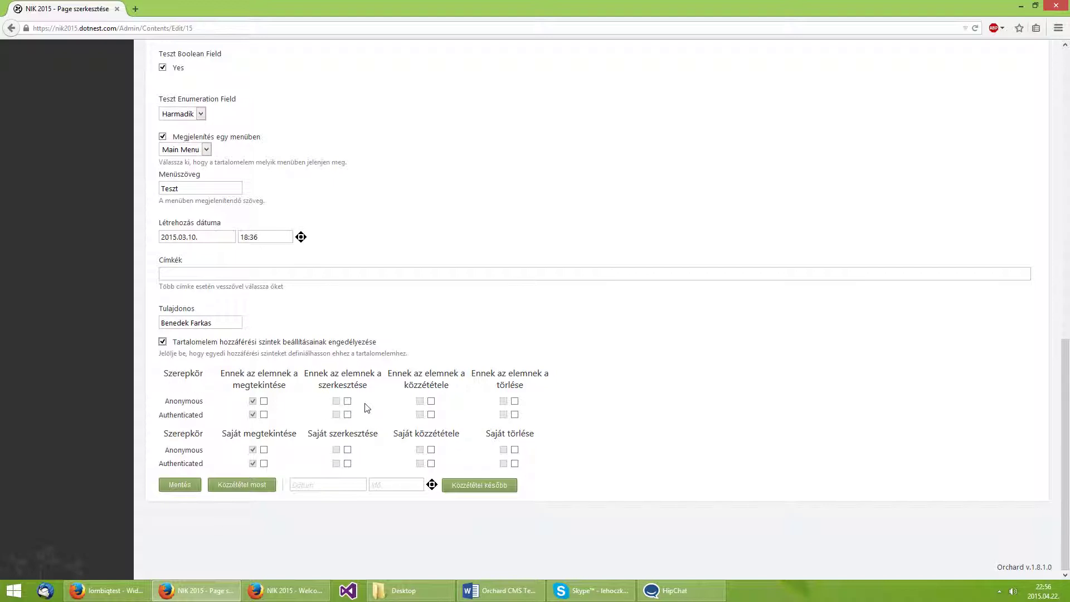
pyautogui.doubleClick(186, 402)
pyautogui.doubleClick(191, 415)
pyautogui.doubleClick(194, 401)
pyautogui.doubleClick(190, 413)
pyautogui.click(243, 382)
# Grant view permission to Authenticated only and publish Teszt Oldal.
pyautogui.click(264, 414)
pyautogui.doubleClick(351, 385)
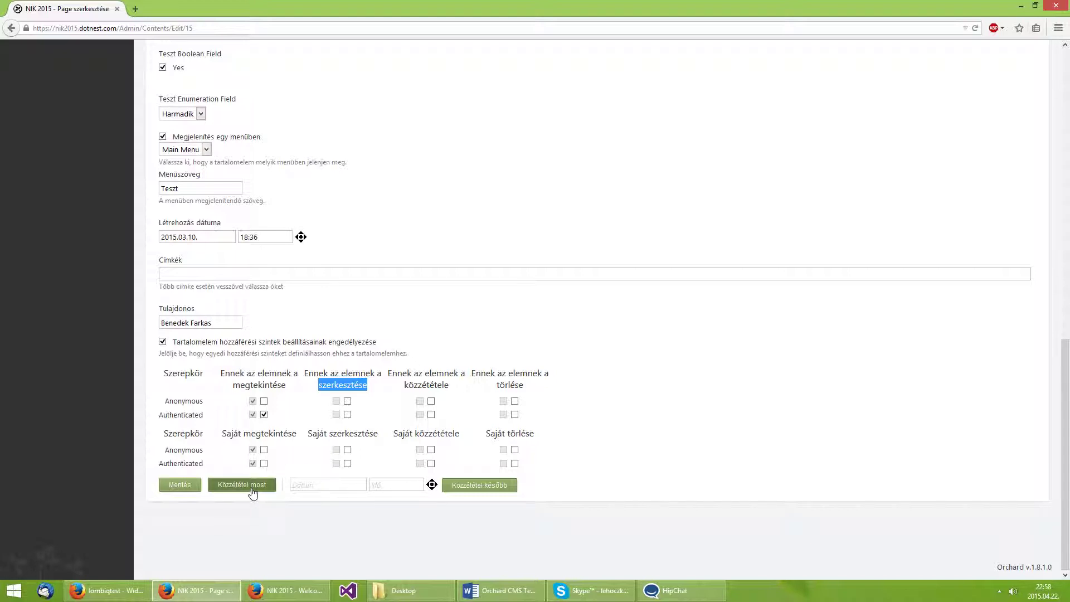
pyautogui.click(293, 428)
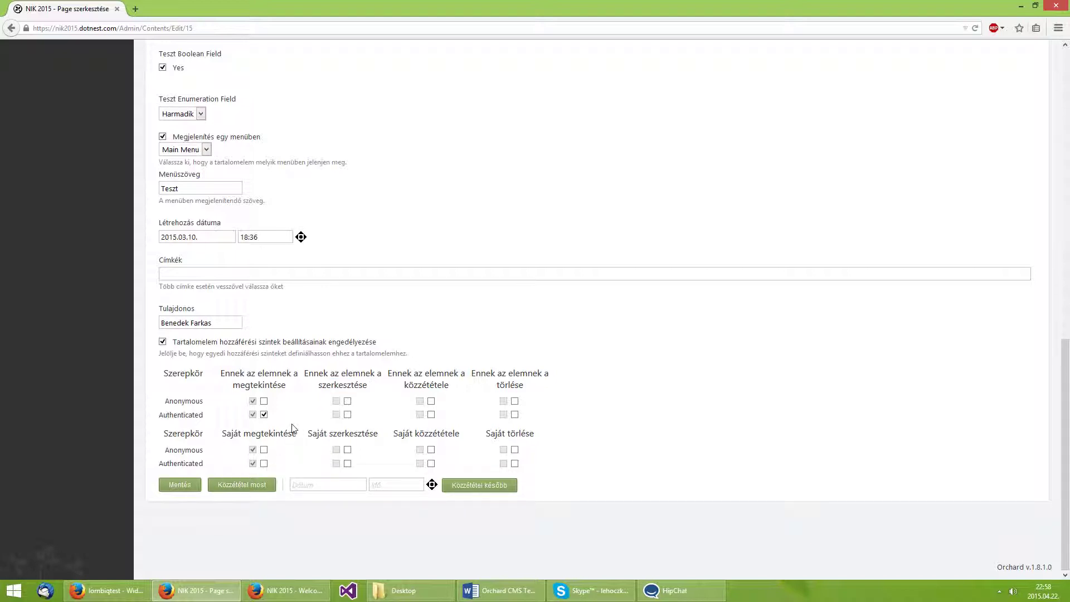
pyautogui.click(242, 484)
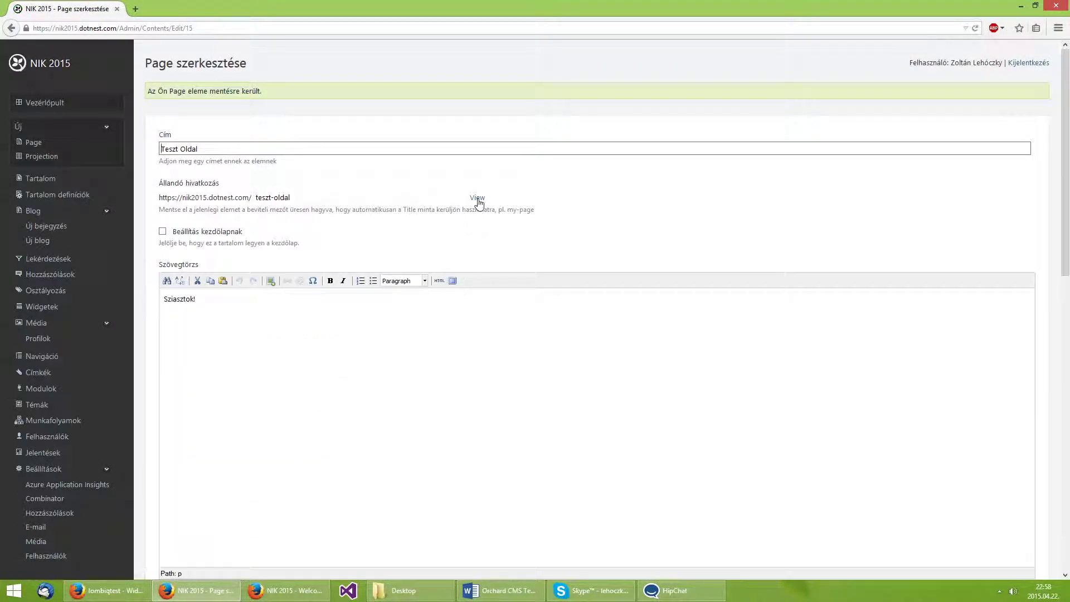
# Open the public Teszt Oldal page and load its URL in the private window.
pyautogui.click(477, 198)
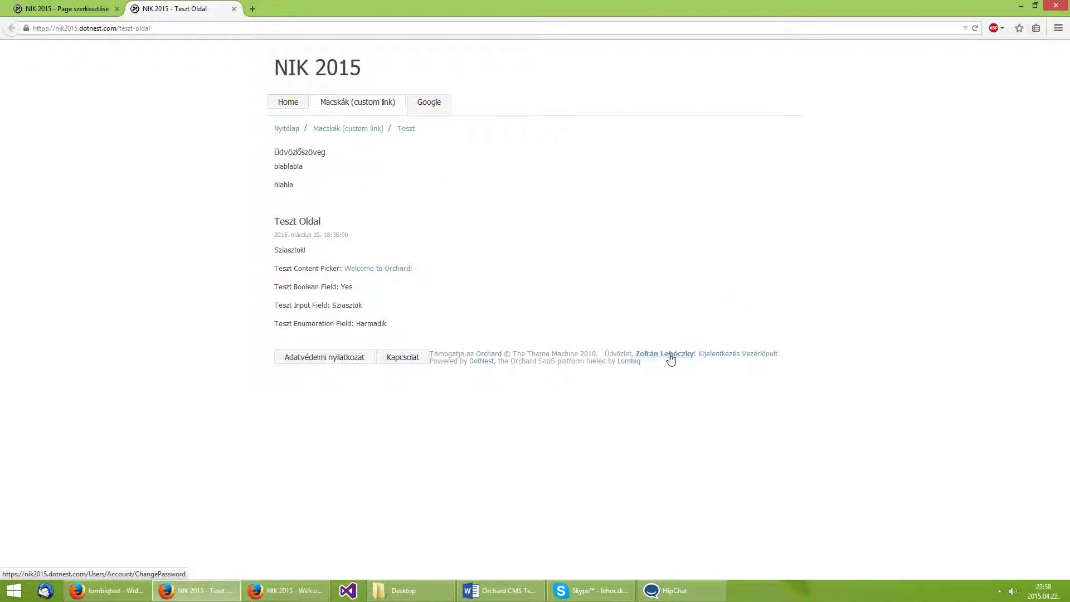
pyautogui.click(156, 28)
pyautogui.hotkey('ctrl', 'c')
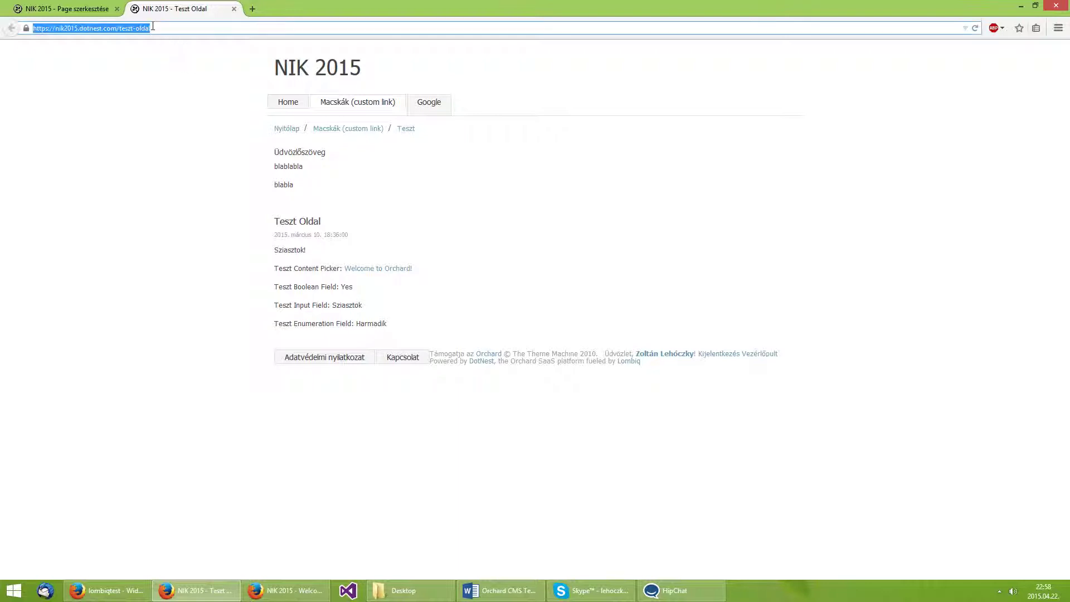
pyautogui.click(290, 591)
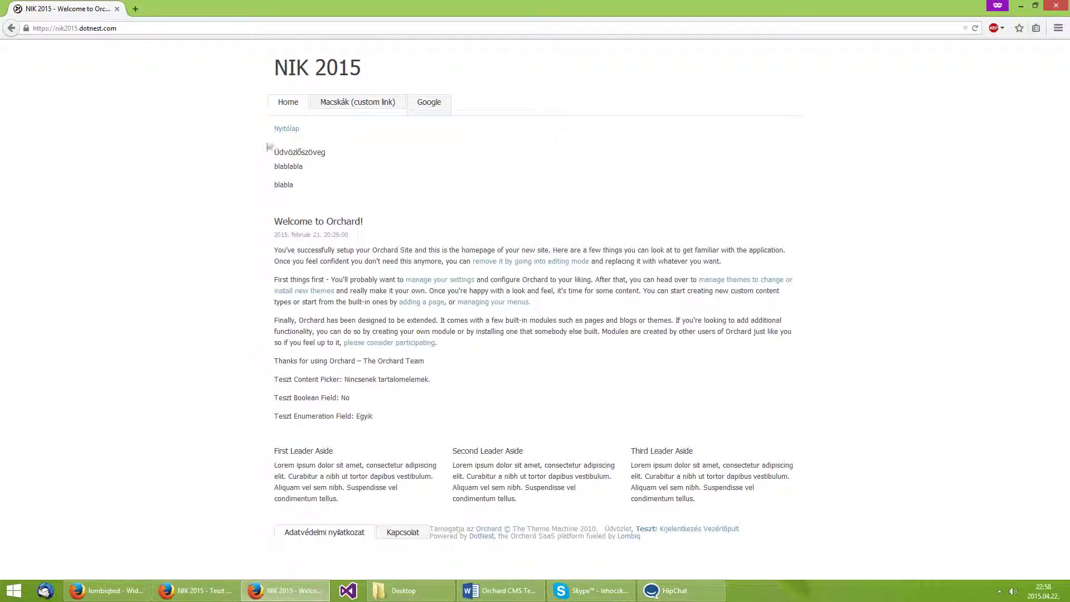
pyautogui.click(259, 29)
pyautogui.hotkey('ctrl', 'v')
pyautogui.press('Return')
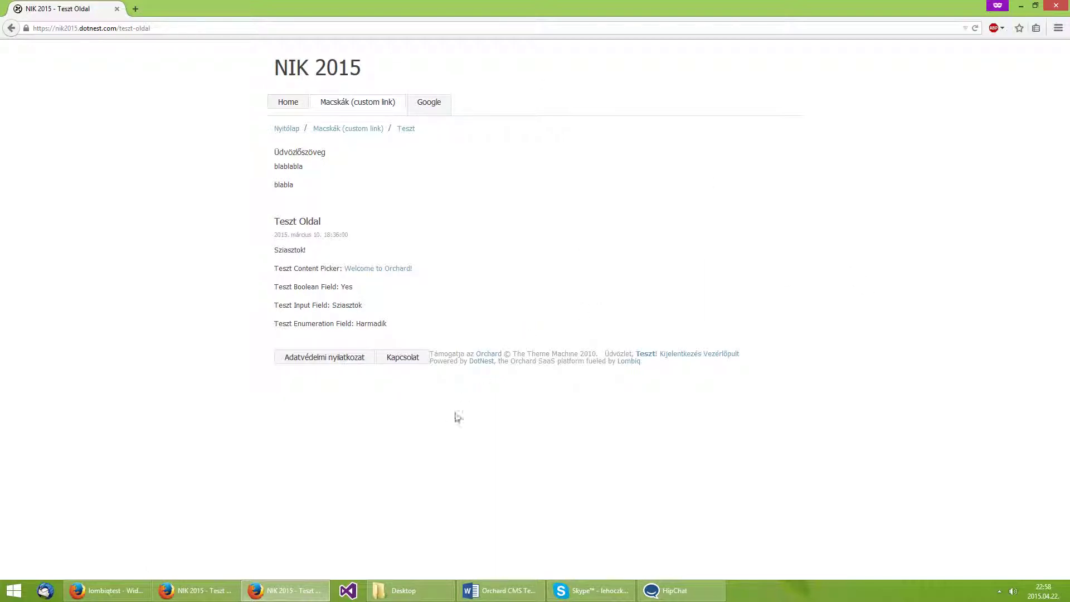
# Log out with Kijelentkezés and reload teszt-oldal to show the Hozzáférés megtagadva page.
pyautogui.click(691, 356)
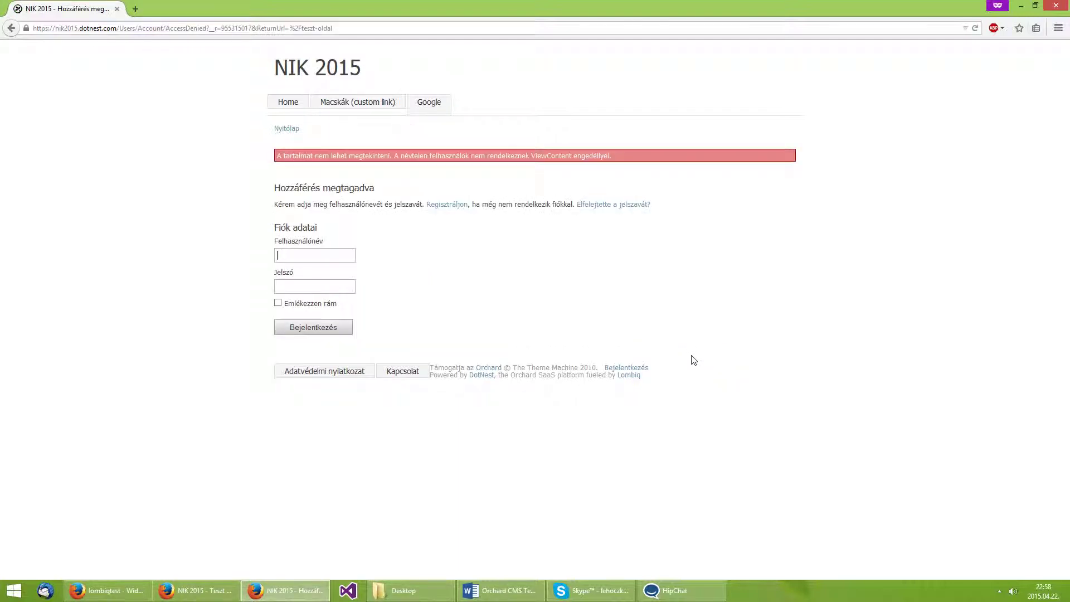
pyautogui.click(395, 28)
pyautogui.hotkey('ctrl', 'v')
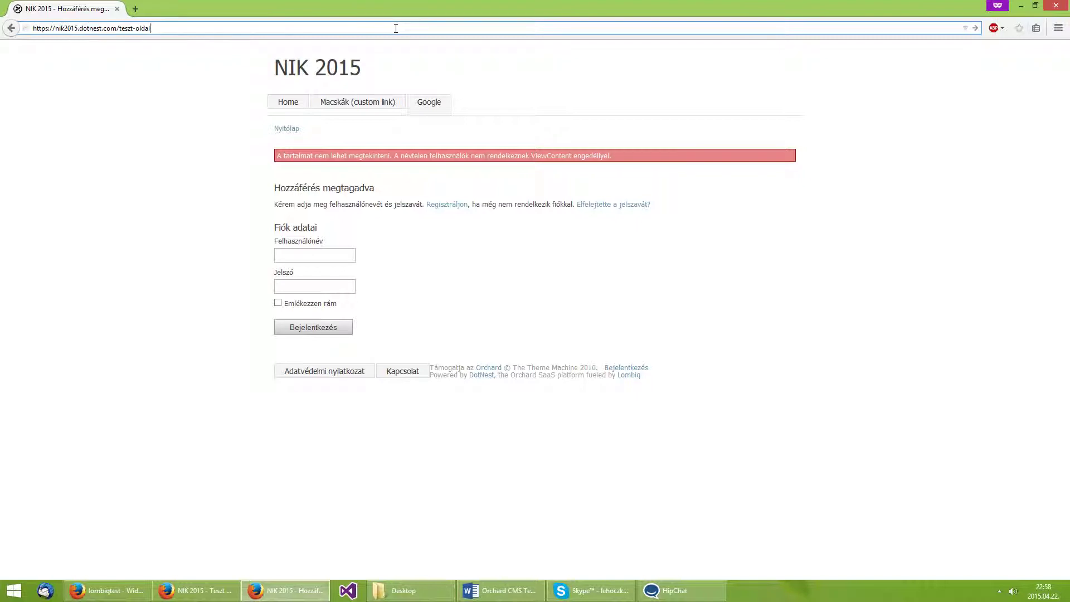
pyautogui.press('Return')
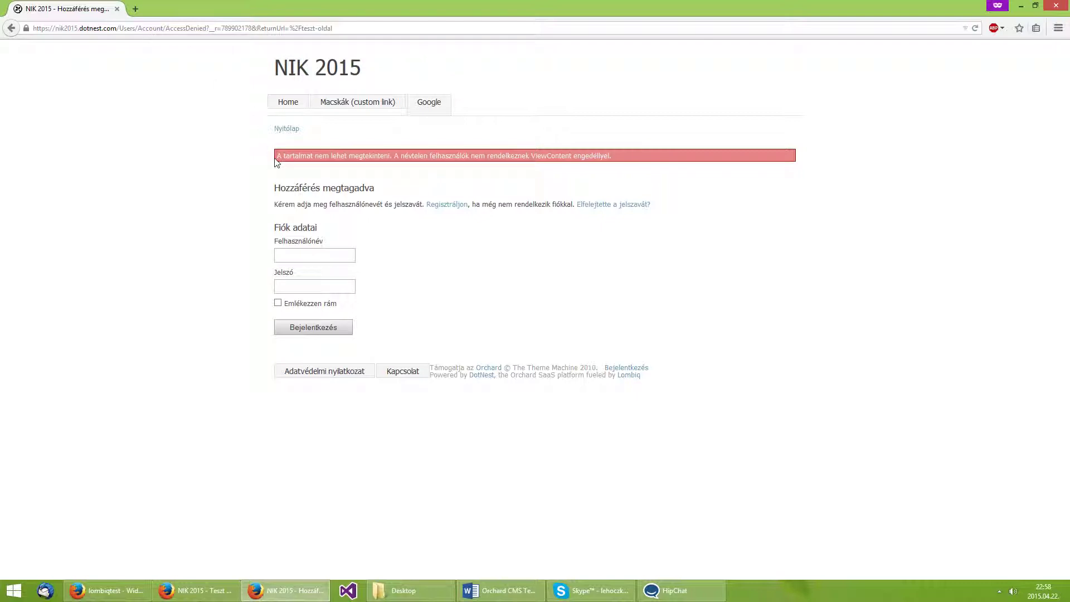
pyautogui.moveTo(275, 156); pyautogui.dragTo(647, 165)
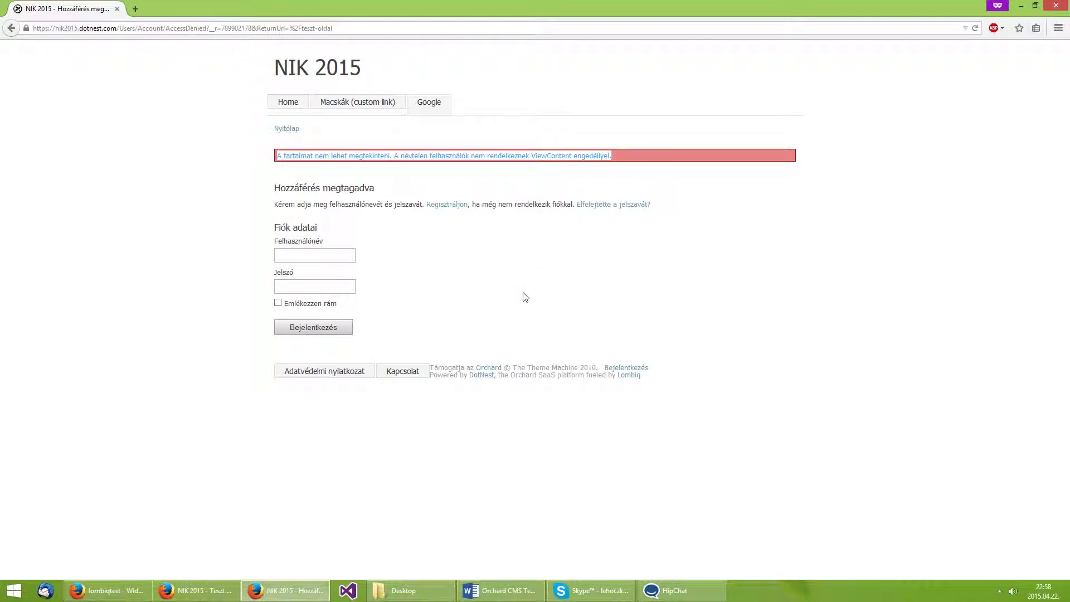
pyautogui.moveTo(376, 188); pyautogui.dragTo(243, 185)
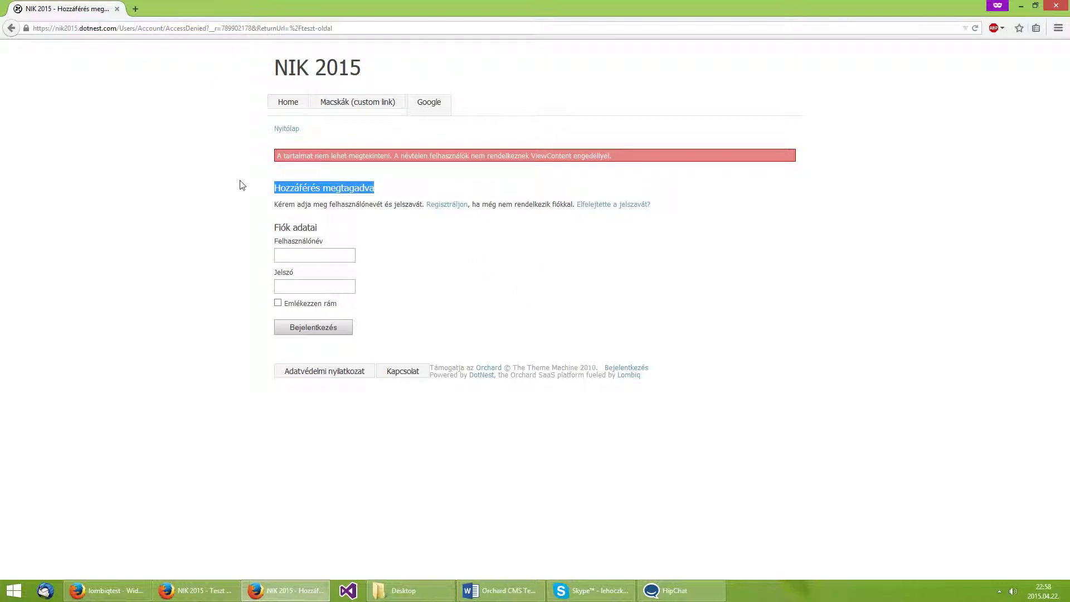
pyautogui.click(397, 275)
pyautogui.press('Tab')
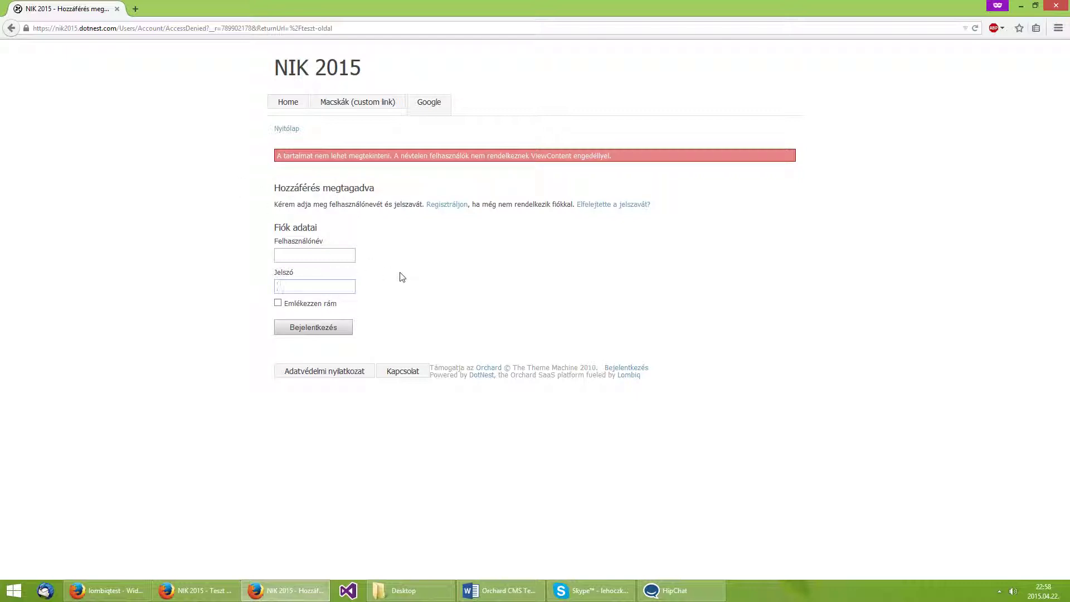